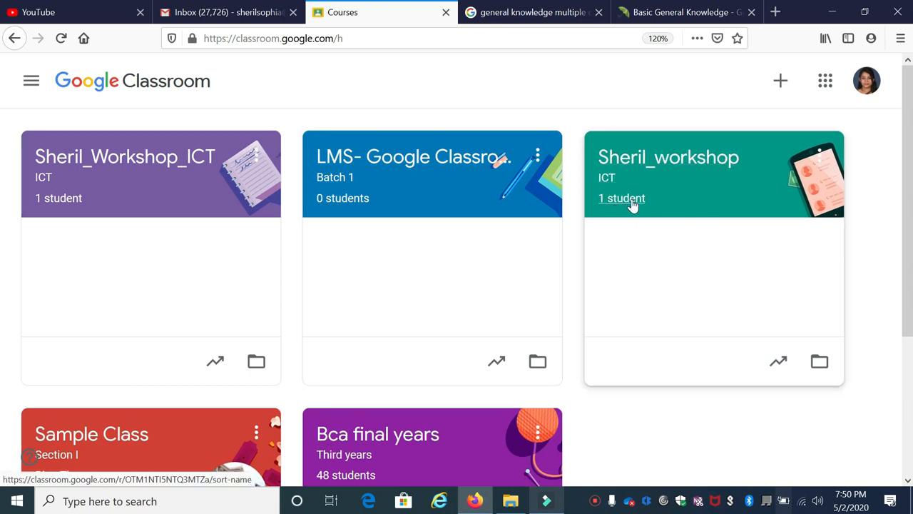
Step: Open the teal ICT workshop class with the phone artwork and start a new quiz assignment in its classwork
{"action": "left_click", "coordinate": [655, 160]}
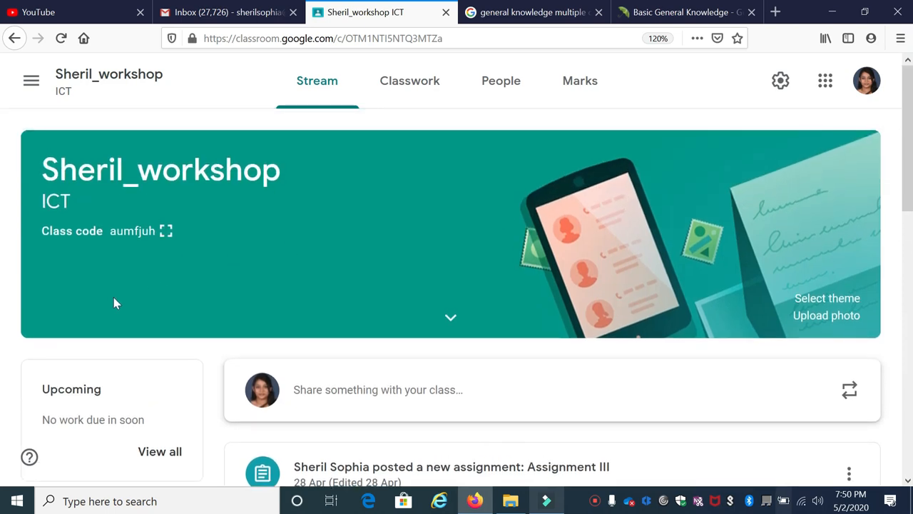
{"action": "left_click", "coordinate": [395, 88]}
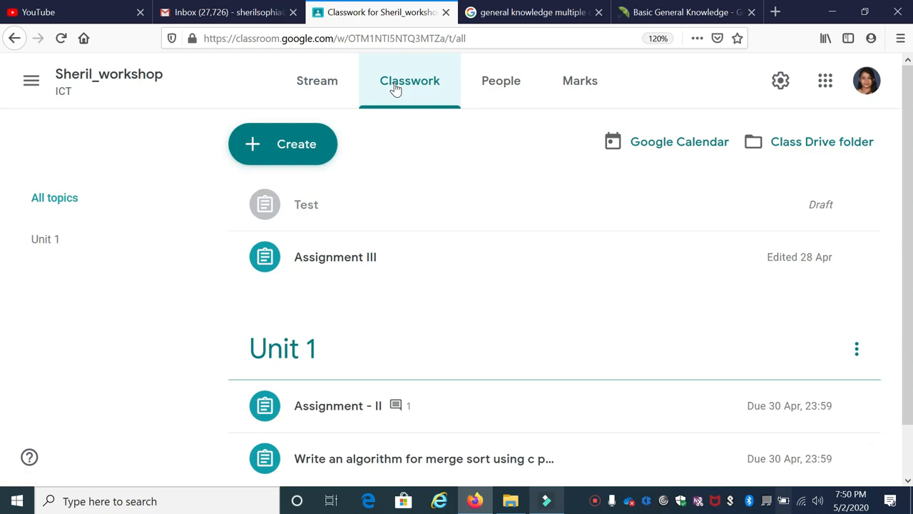
{"action": "left_click", "coordinate": [280, 151]}
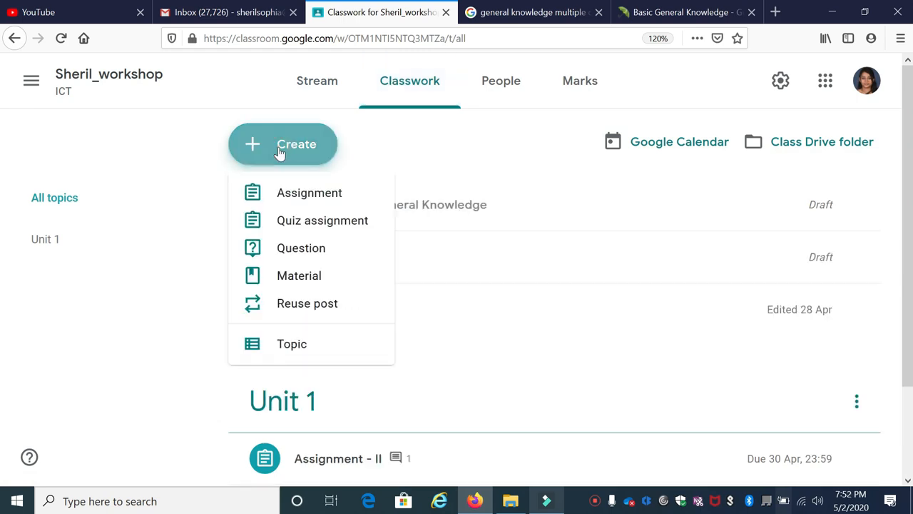
{"action": "left_click", "coordinate": [342, 228]}
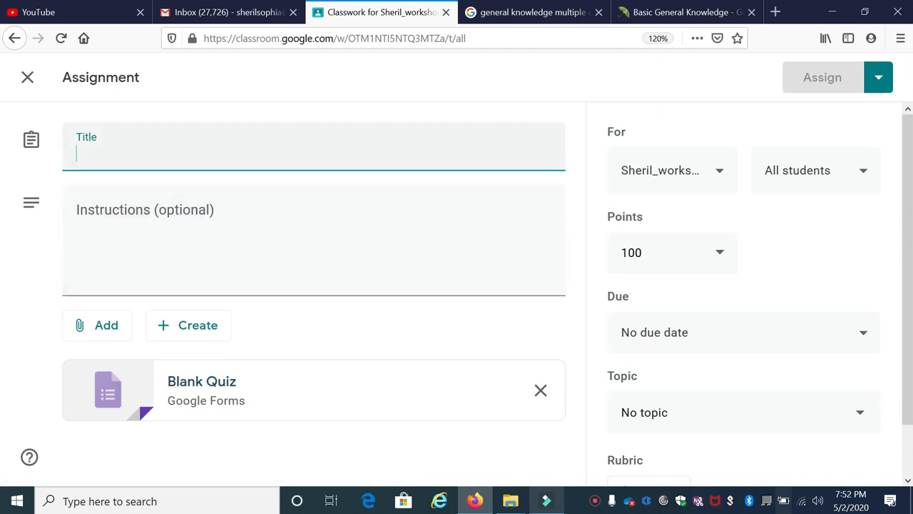
Step: Title the assignment "Test Quiz- General Knowledge" and enter the instructions "You have to attempt all the questions."
{"action": "type", "text": "Test Quiz- General Knowledge"}
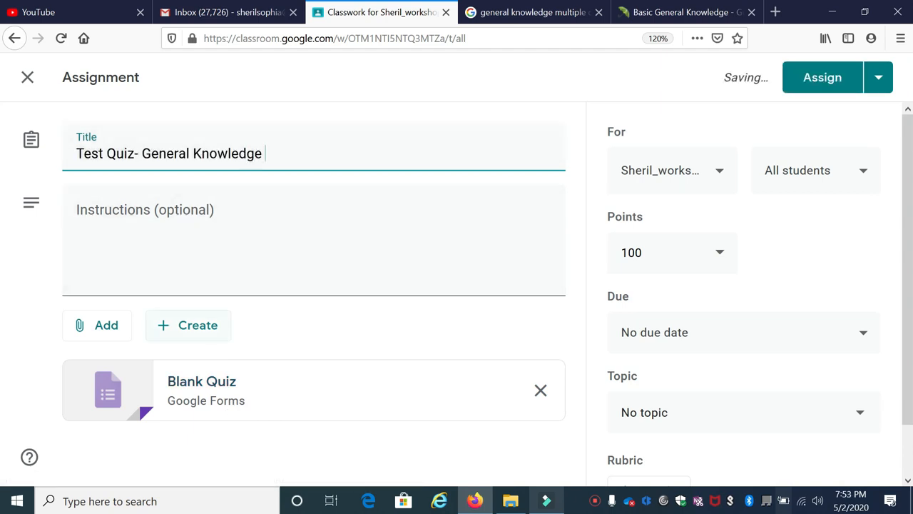
{"action": "left_click", "coordinate": [176, 250]}
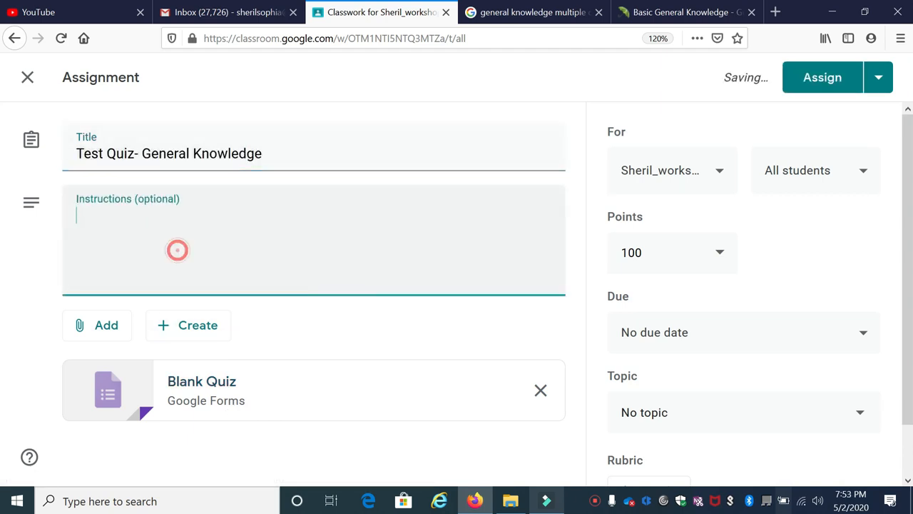
{"action": "type", "text": "You have to attempt a"}
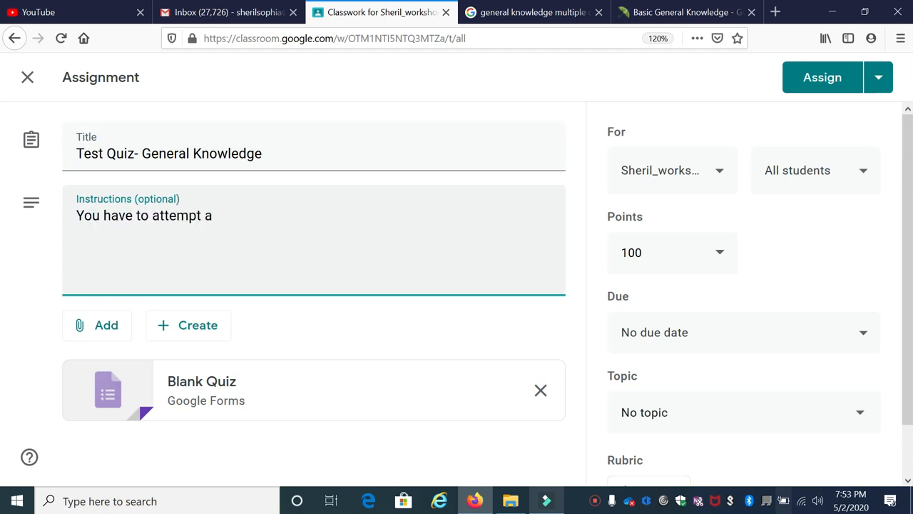
{"action": "type", "text": "ll the ques"}
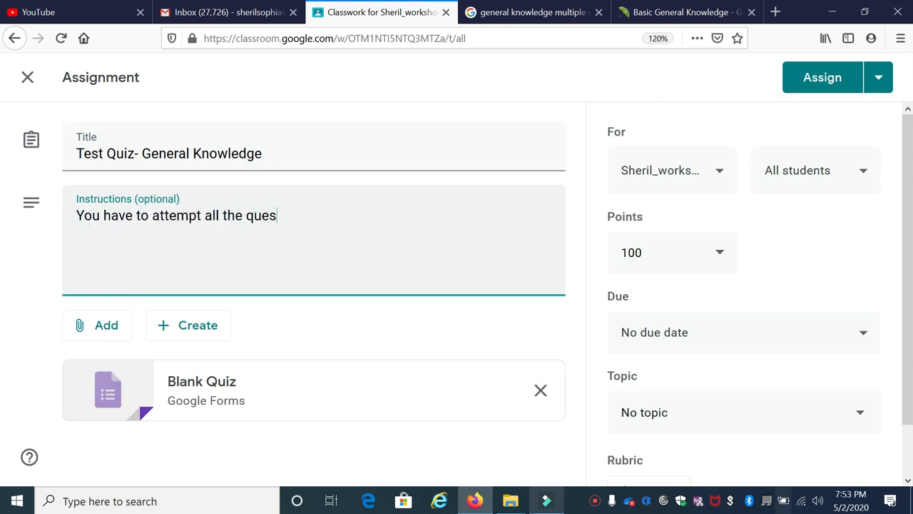
{"action": "type", "text": "tions."}
Step: Open the attached Blank Quiz form and rename the form file as "Test 1-GK"
{"action": "left_click", "coordinate": [214, 408]}
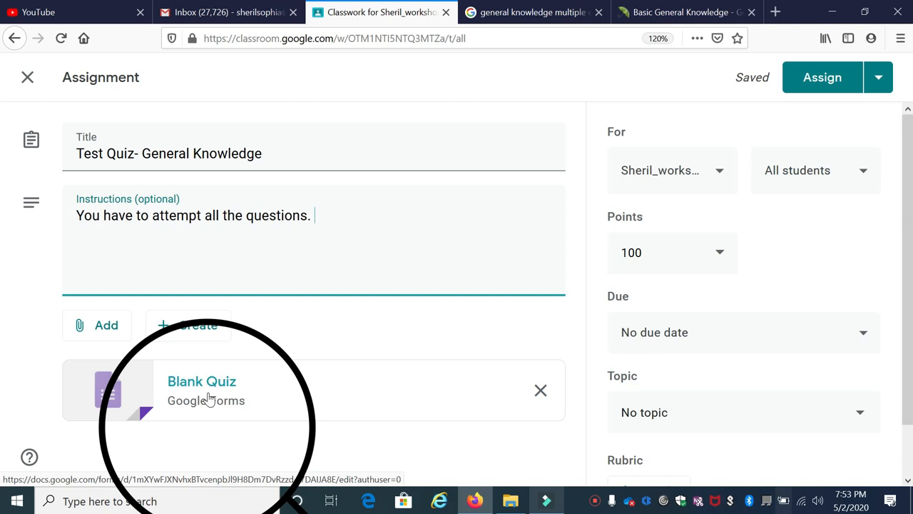
{"action": "left_click", "coordinate": [205, 393]}
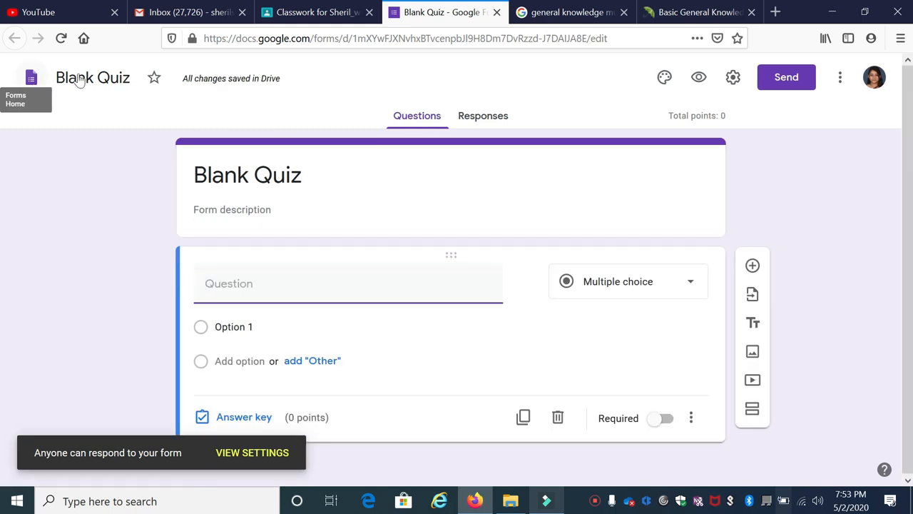
{"action": "left_click", "coordinate": [80, 79]}
{"action": "key", "text": "ctrl+a"}
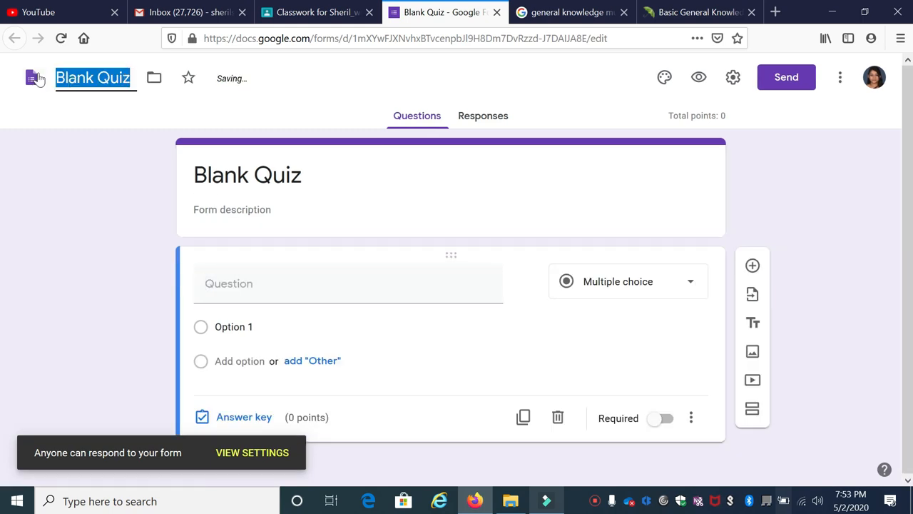
{"action": "type", "text": "Test 1"}
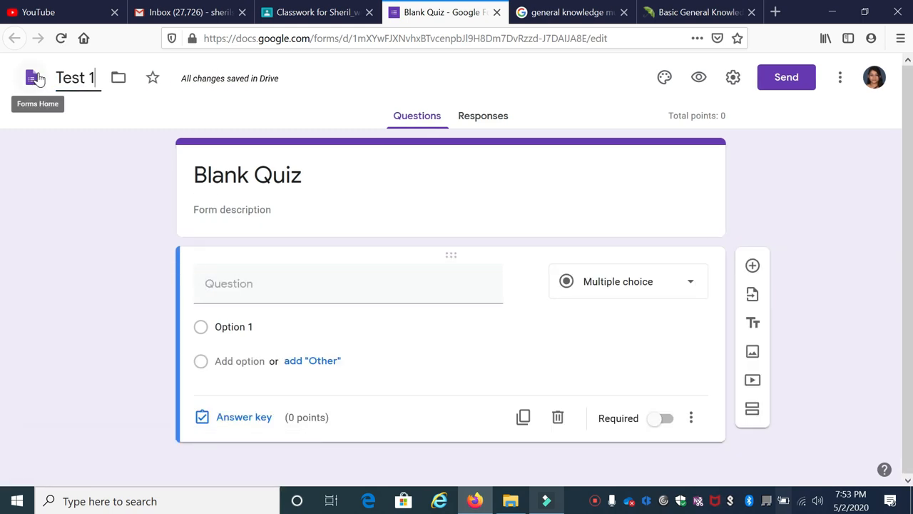
{"action": "type", "text": "-GK"}
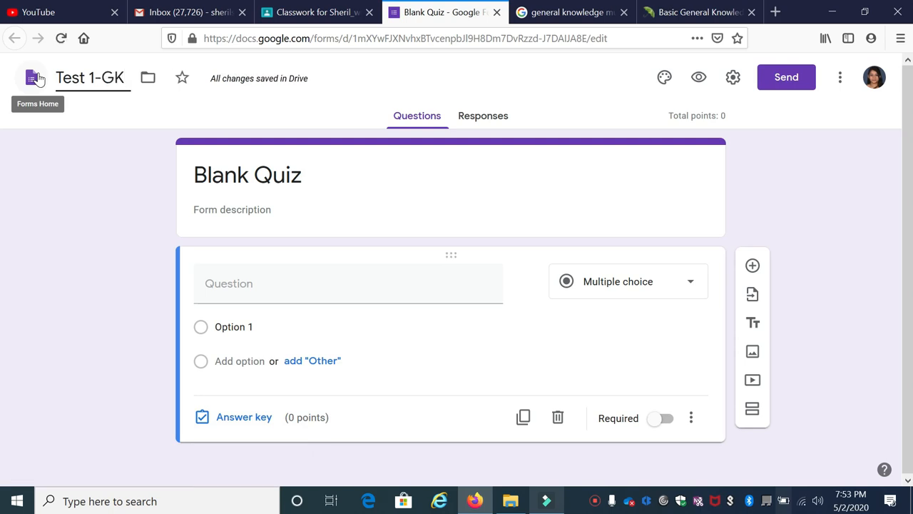
Step: Set the form's heading to "General Knowledge", leaving the description empty
{"action": "left_click", "coordinate": [197, 174]}
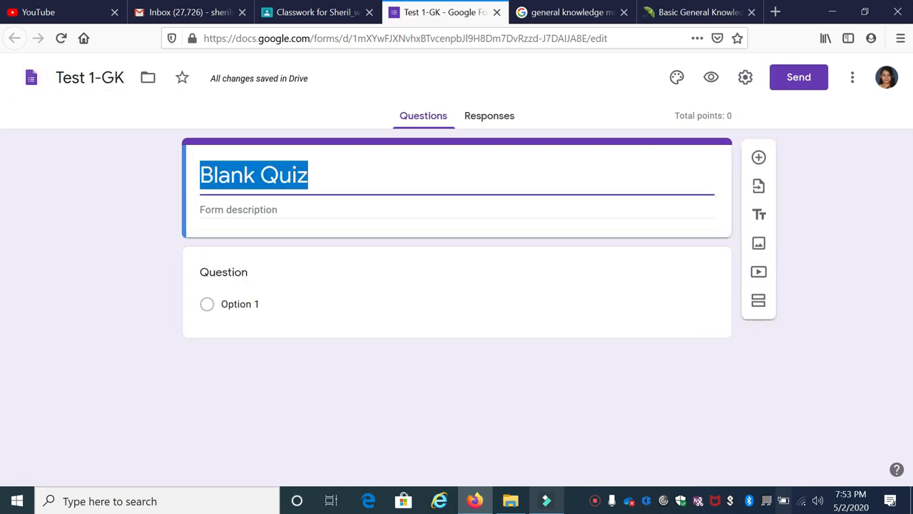
{"action": "type", "text": "General Knowledge"}
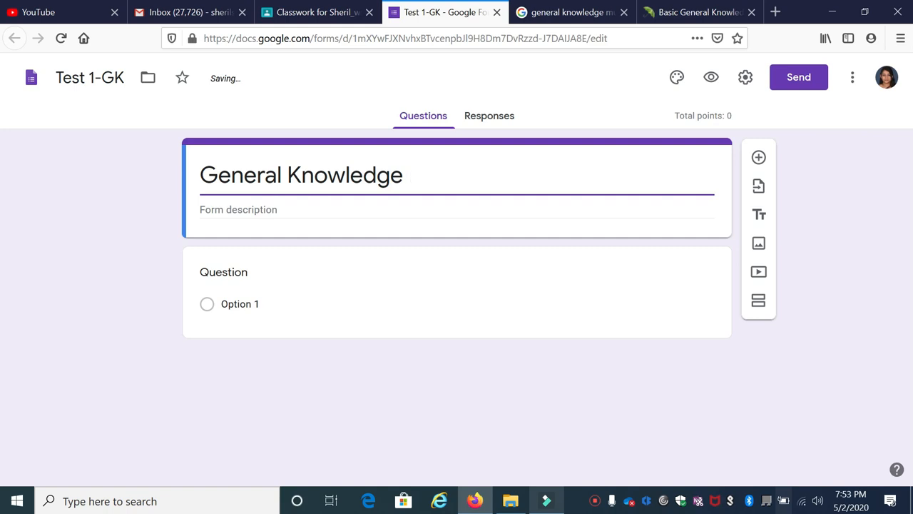
{"action": "left_click", "coordinate": [250, 210]}
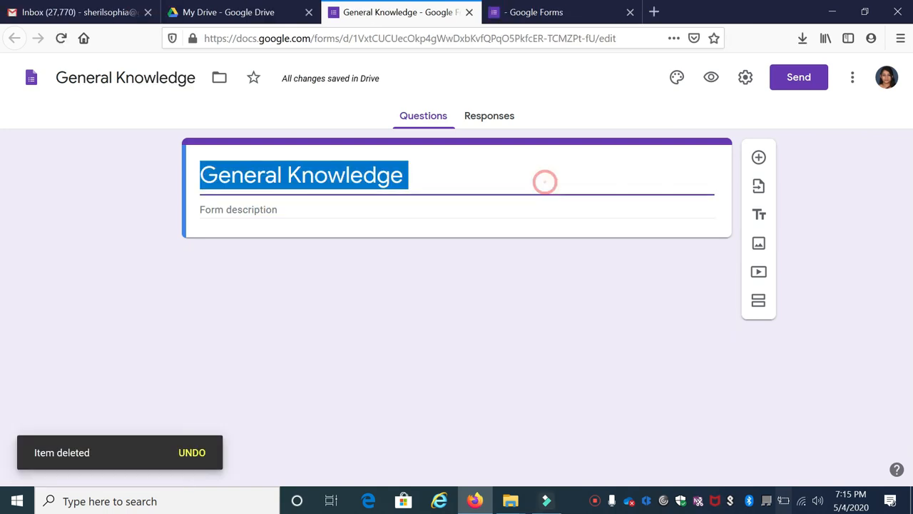
{"action": "left_click", "coordinate": [591, 168]}
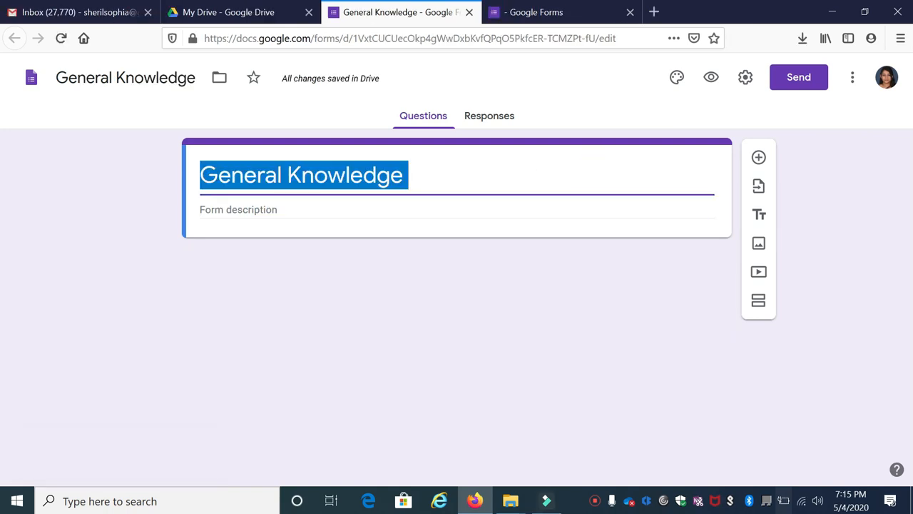
{"action": "left_click", "coordinate": [539, 209]}
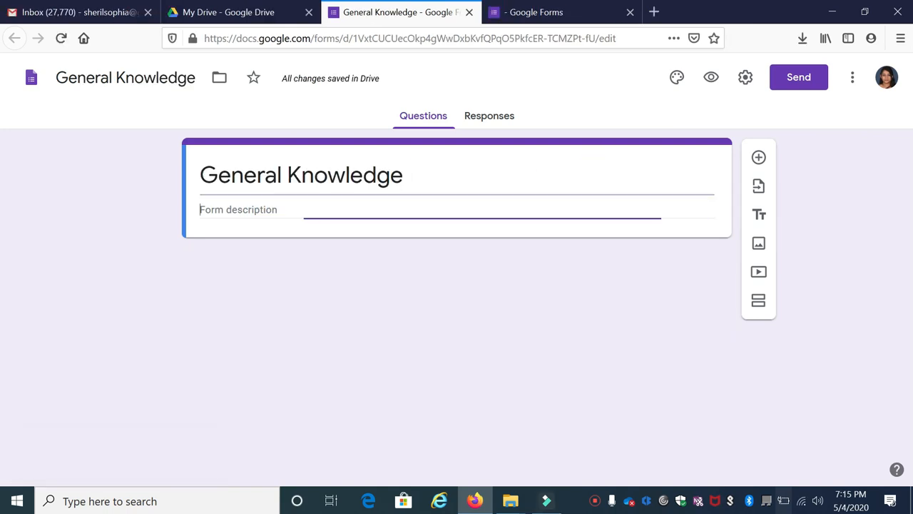
Step: Add a question "Name" to the form as a required short answer
{"action": "left_click", "coordinate": [759, 158]}
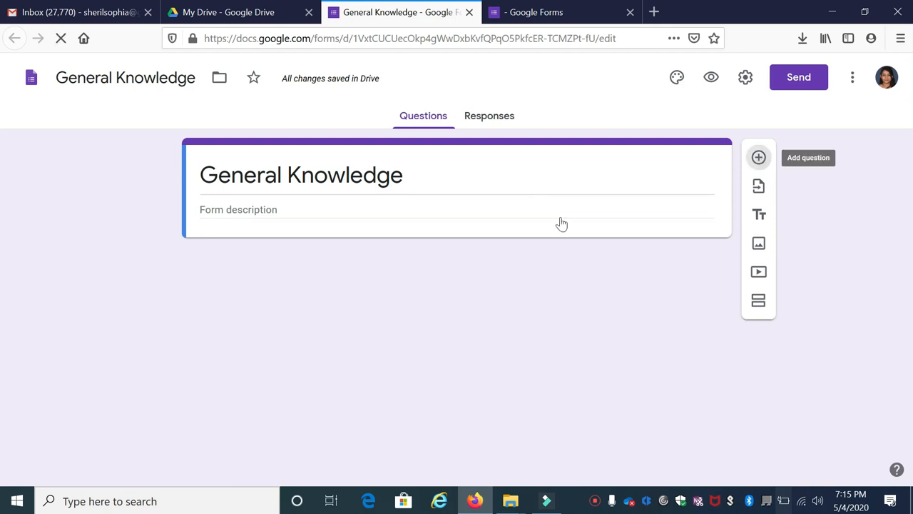
{"action": "left_click", "coordinate": [278, 285]}
{"action": "type", "text": "Name"}
{"action": "left_click", "coordinate": [646, 285]}
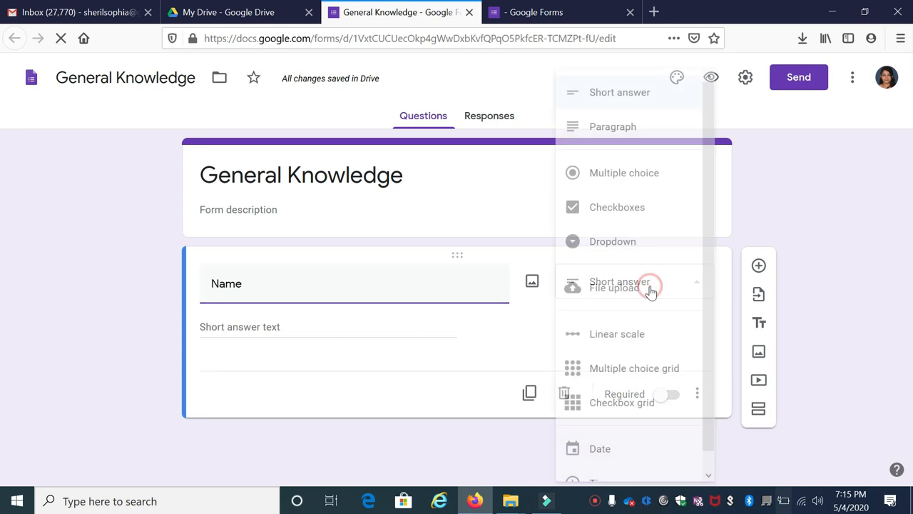
{"action": "left_click", "coordinate": [624, 93]}
{"action": "left_click", "coordinate": [663, 396]}
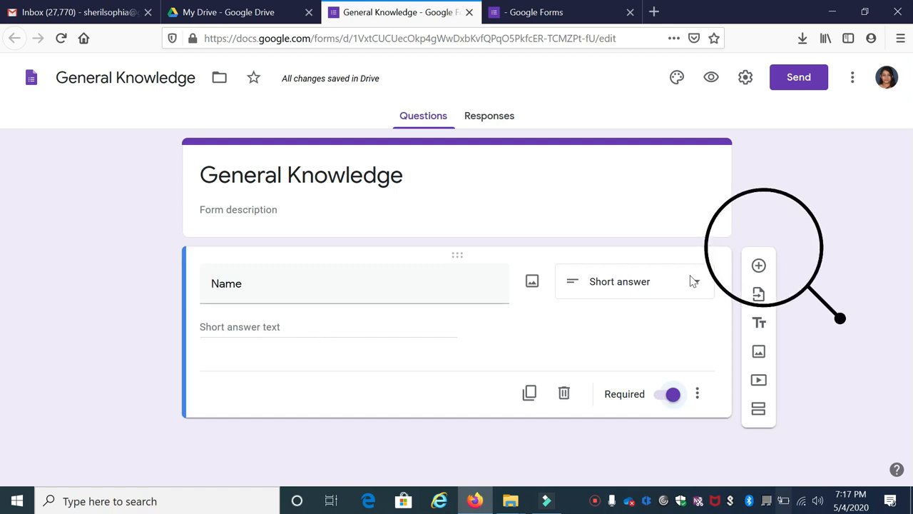
Step: Add a question "Second Name" as a required short answer
{"action": "left_click", "coordinate": [757, 268]}
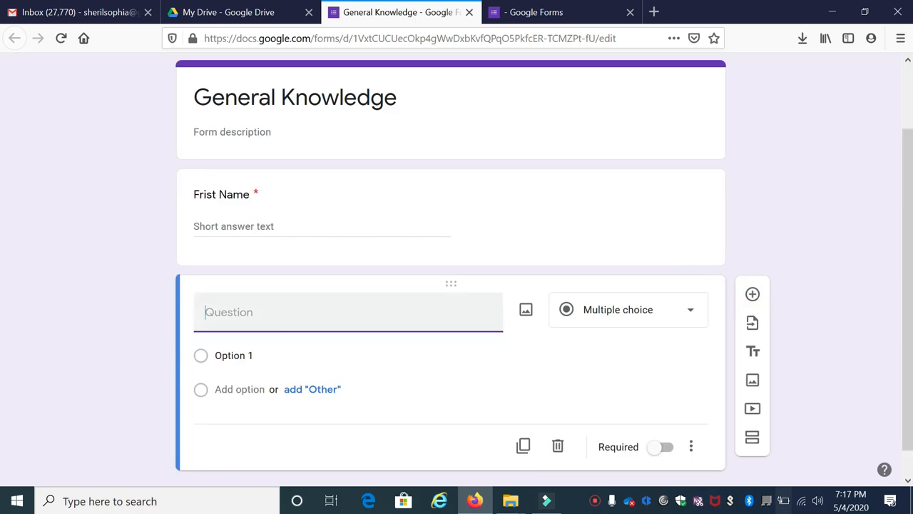
{"action": "left_click", "coordinate": [291, 314]}
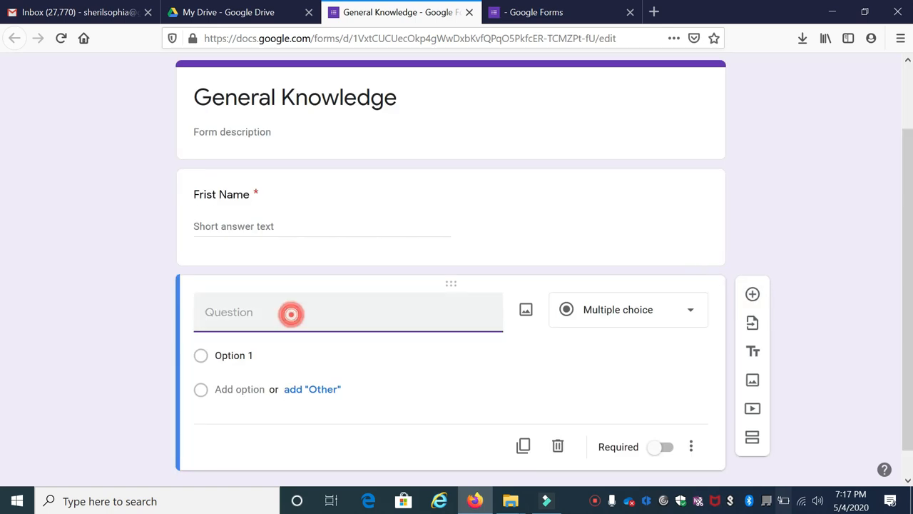
{"action": "type", "text": "Second Name"}
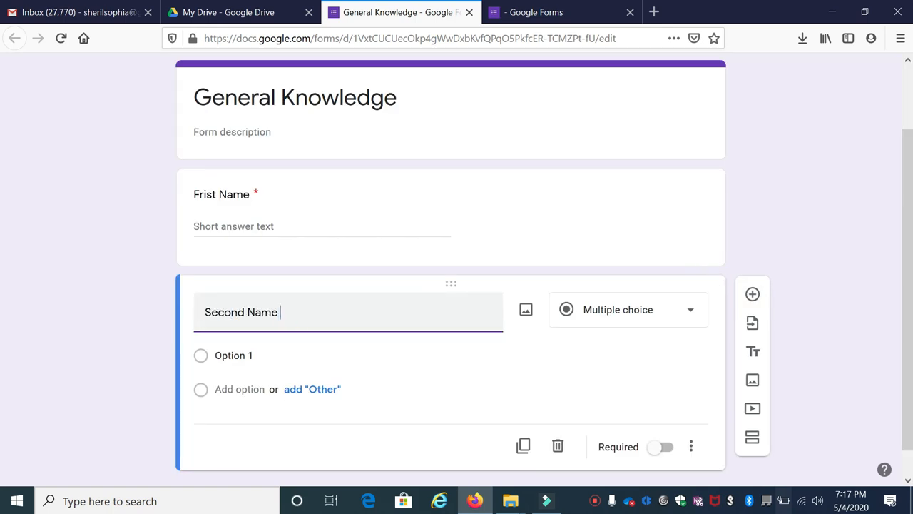
{"action": "left_click", "coordinate": [618, 312]}
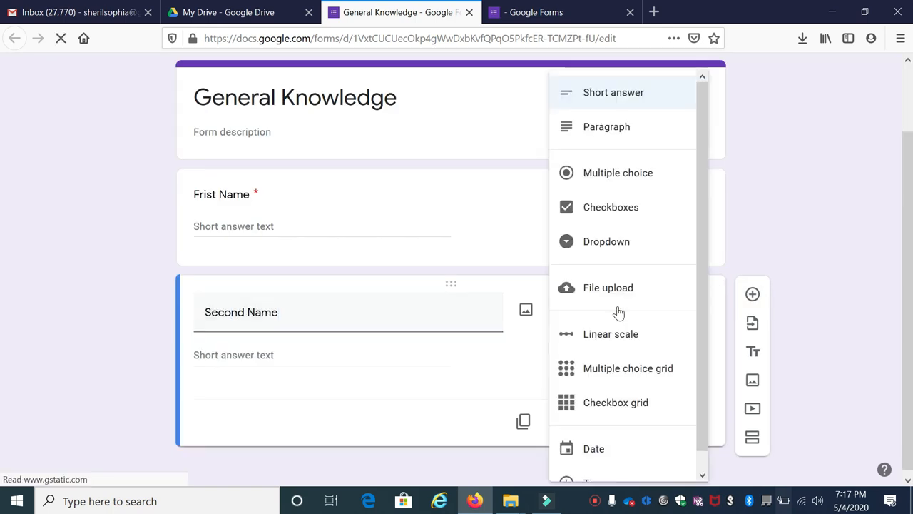
{"action": "left_click", "coordinate": [602, 96]}
{"action": "left_click", "coordinate": [652, 425]}
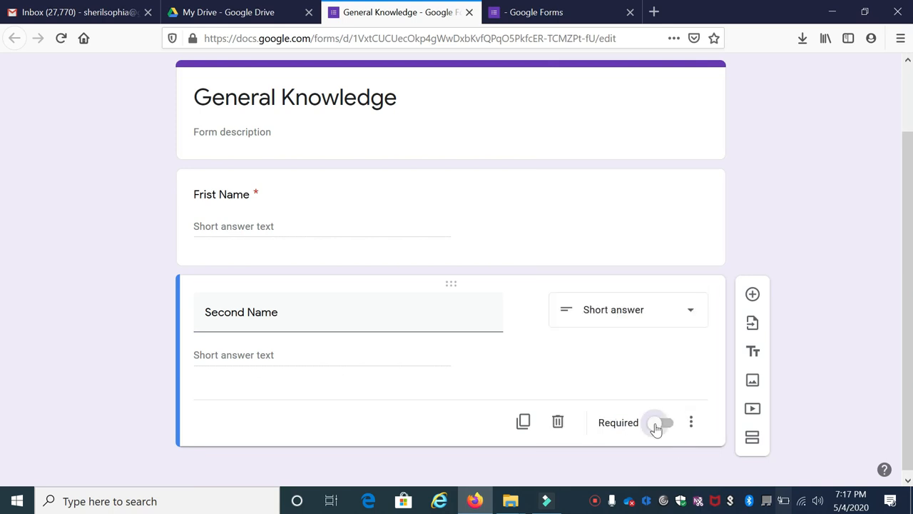
Step: Add a question "Institute" as a required short answer below the Second Name question
{"action": "left_click", "coordinate": [752, 293]}
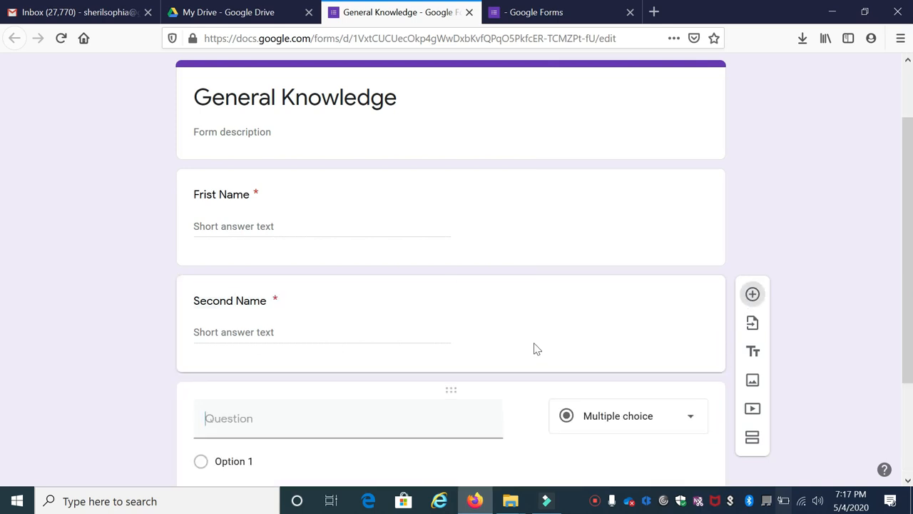
{"action": "type", "text": "Institute"}
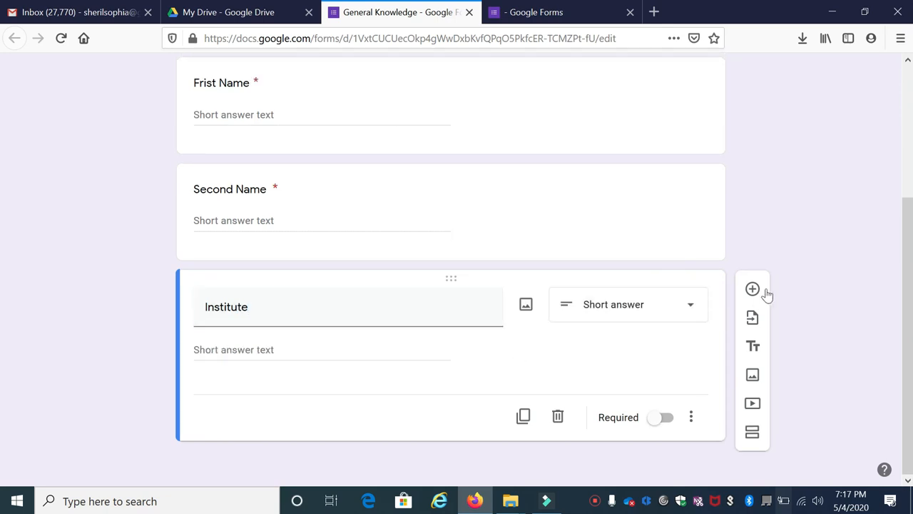
{"action": "left_click", "coordinate": [652, 421]}
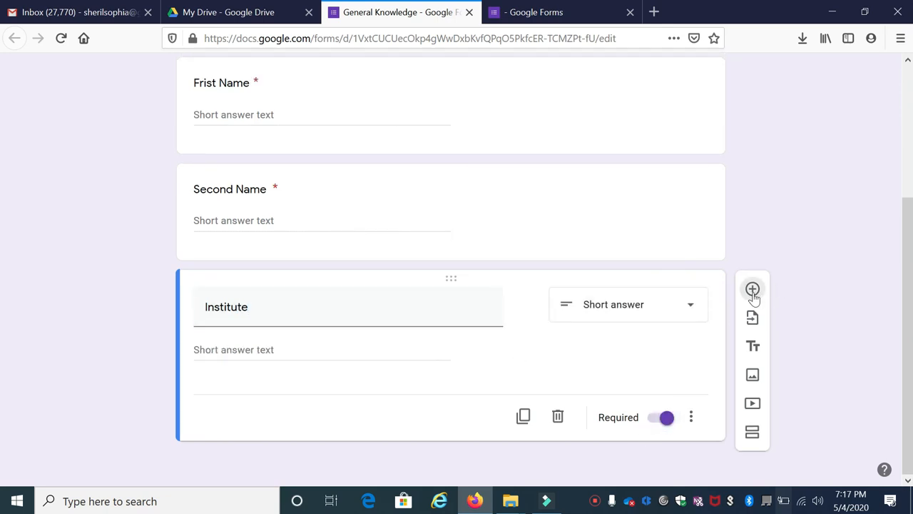
Step: Add a question "Email Id" as a required short answer below the Institute question
{"action": "type", "text": "Email Id"}
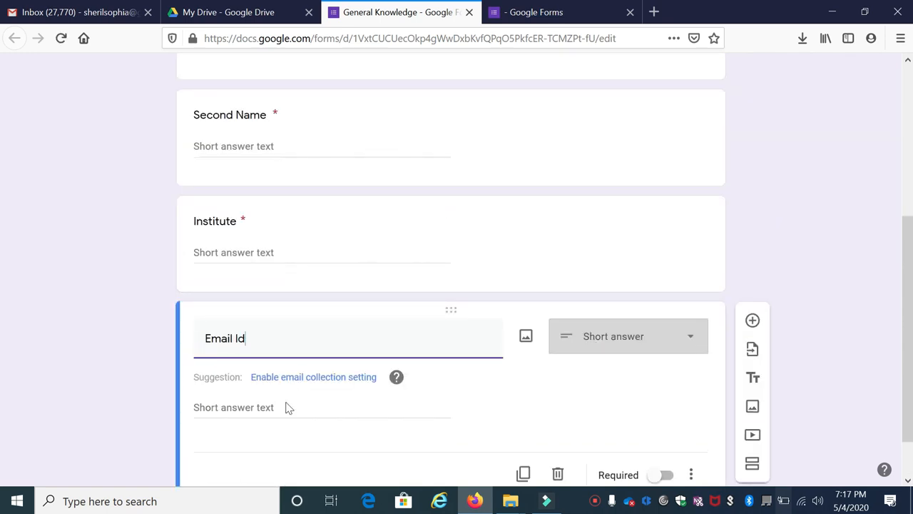
{"action": "left_click", "coordinate": [610, 348]}
{"action": "left_click", "coordinate": [611, 97]}
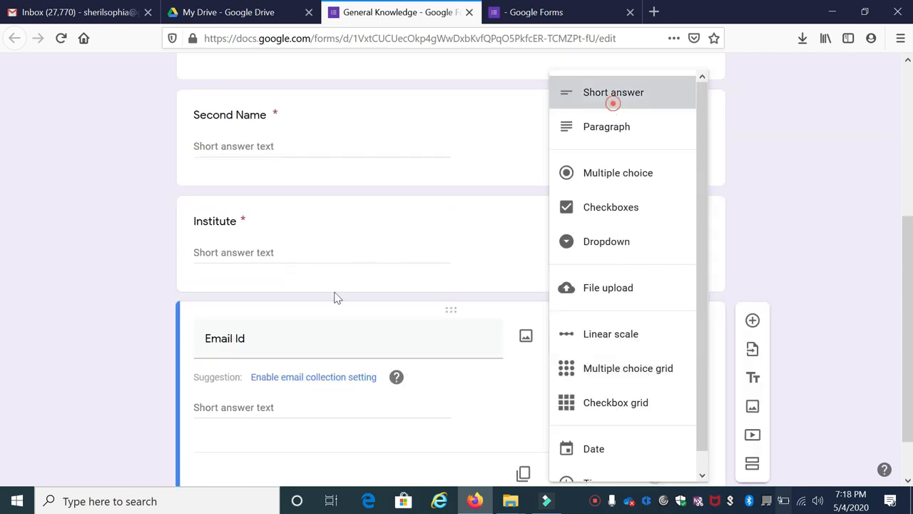
{"action": "left_click", "coordinate": [657, 417]}
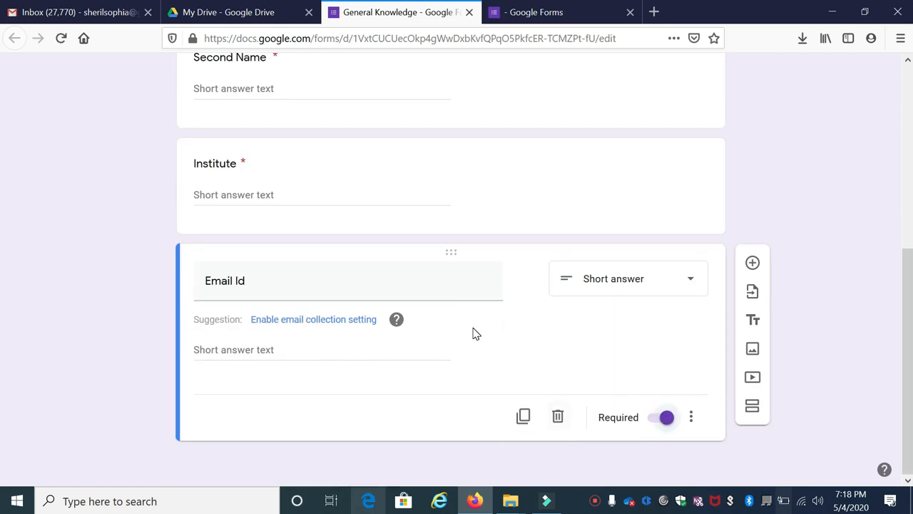
Step: Add a new section to the form after the Email Id question
{"action": "scroll", "coordinate": [478, 214], "scroll_direction": "up", "scroll_amount": 5}
{"action": "scroll", "coordinate": [482, 235], "scroll_direction": "down", "scroll_amount": 5}
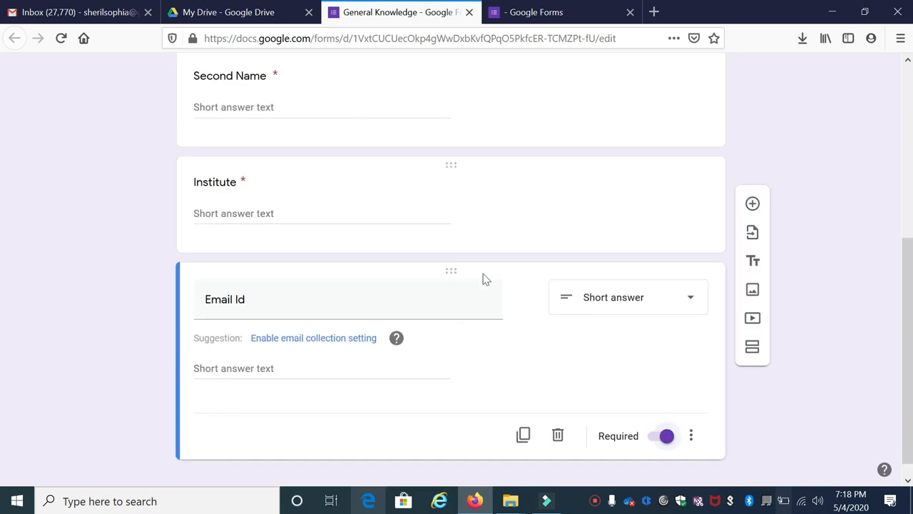
{"action": "scroll", "coordinate": [485, 291], "scroll_direction": "up", "scroll_amount": 5}
{"action": "scroll", "coordinate": [458, 214], "scroll_direction": "down", "scroll_amount": 3}
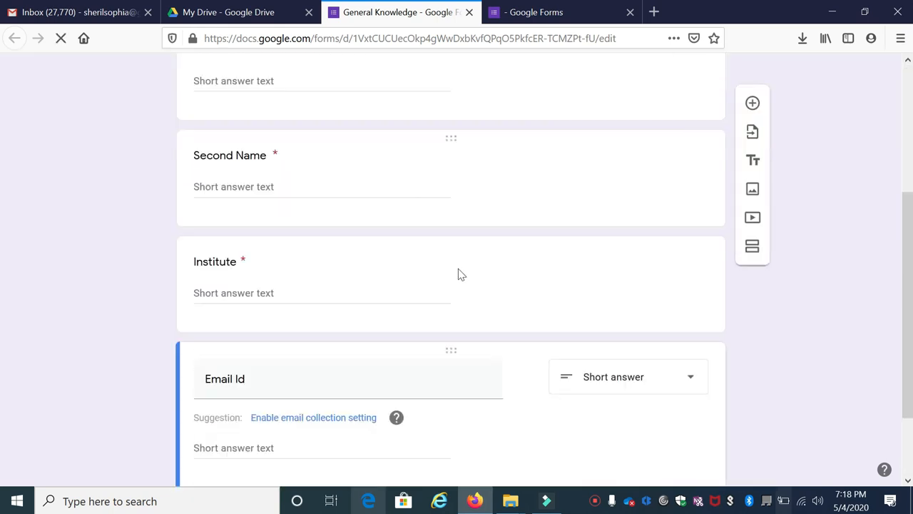
{"action": "scroll", "coordinate": [460, 251], "scroll_direction": "down", "scroll_amount": 3}
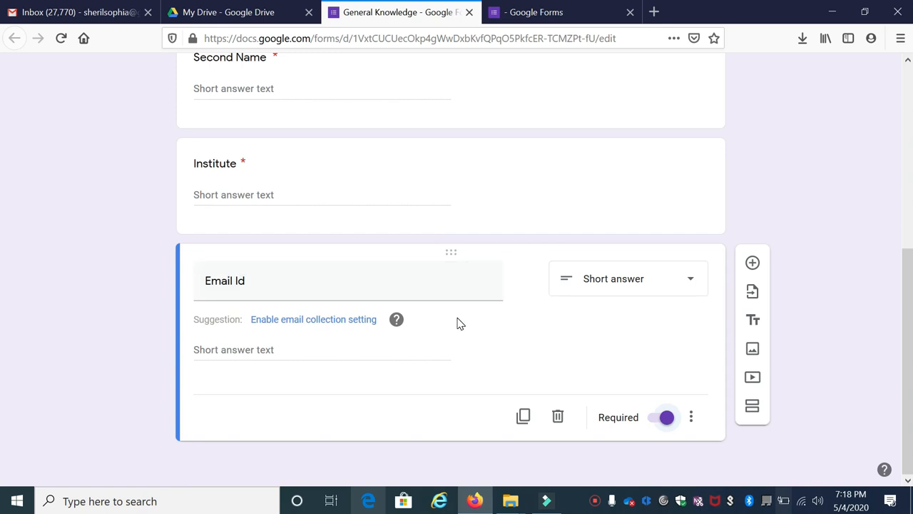
{"action": "left_click", "coordinate": [753, 408]}
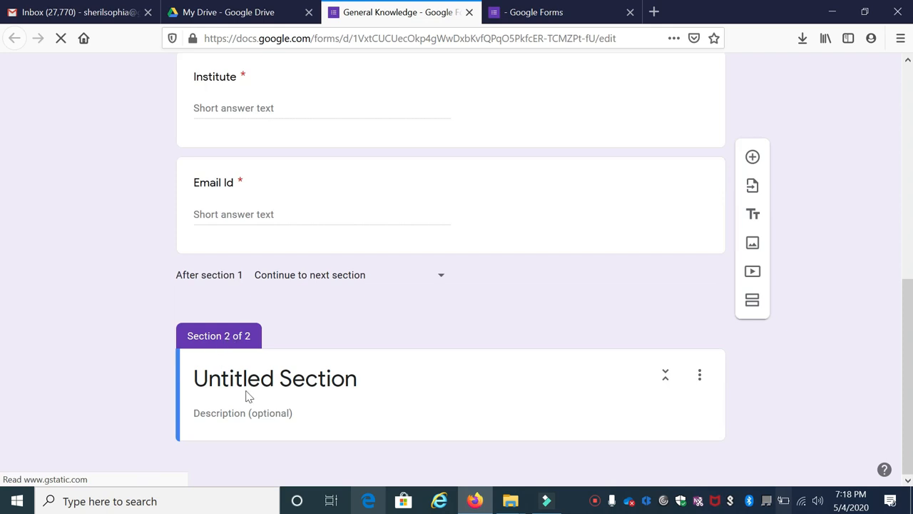
Step: Title section 2 "General Knowledge 2", describe it as "Answer all the questions", and add a question to it
{"action": "left_click", "coordinate": [367, 378]}
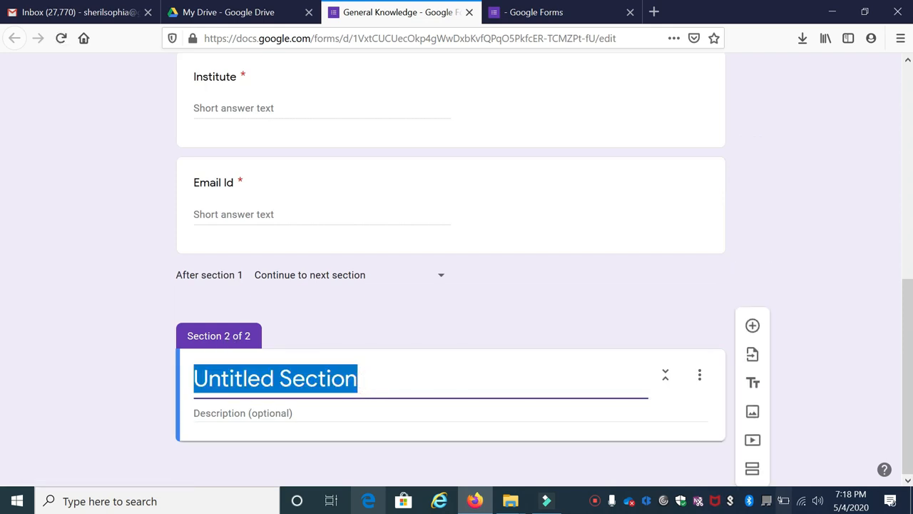
{"action": "type", "text": "General Knowledge"}
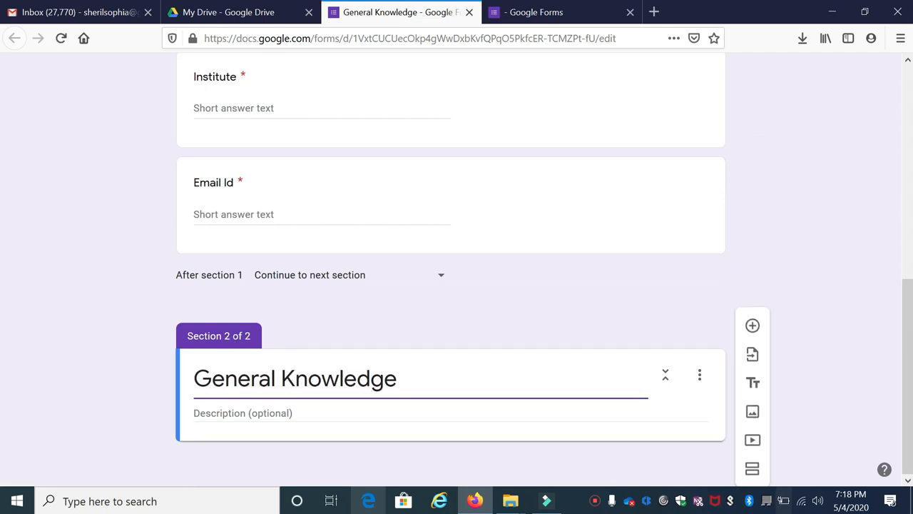
{"action": "type", "text": "  2"}
{"action": "key", "text": "Tab"}
{"action": "type", "text": "Answer all th"}
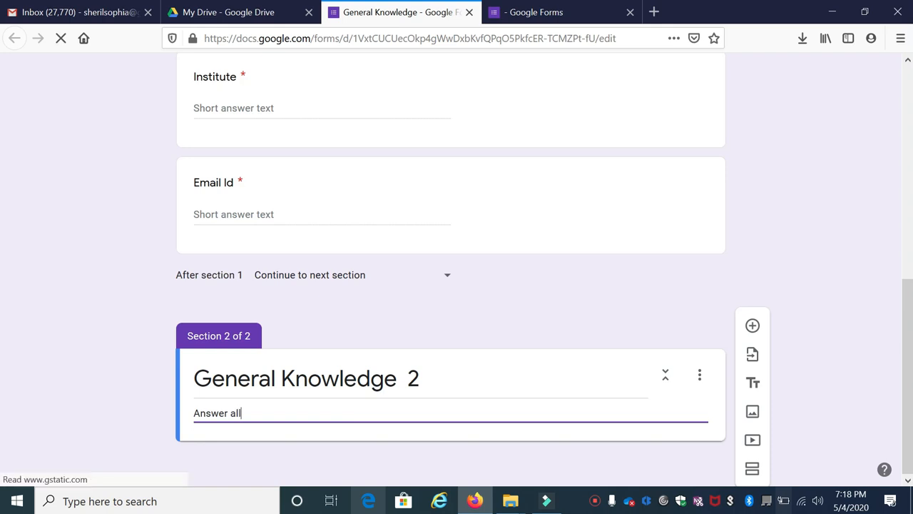
{"action": "type", "text": "e questions"}
{"action": "left_click", "coordinate": [753, 325]}
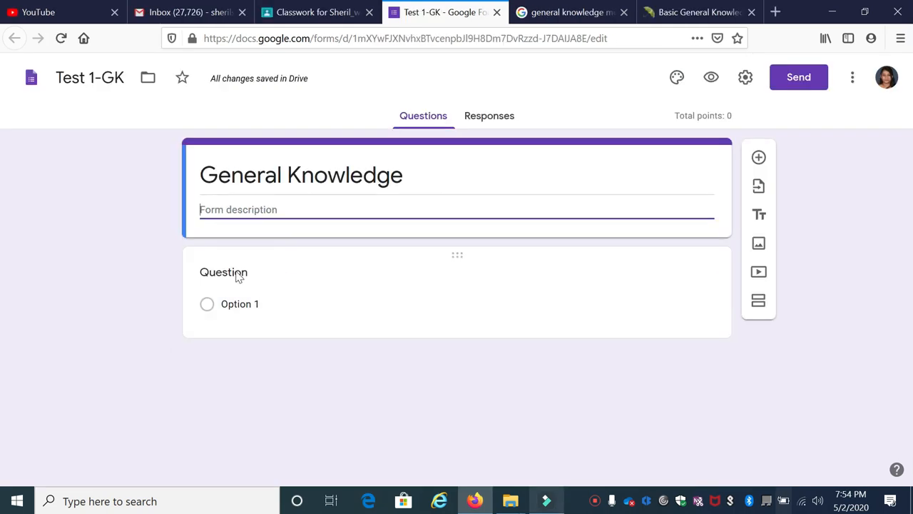
Step: Enter the question "Grand Central Terminal, Park Avenue, New York is the world's" in the Test 1-GK form as multiple choice
{"action": "left_click", "coordinate": [238, 278]}
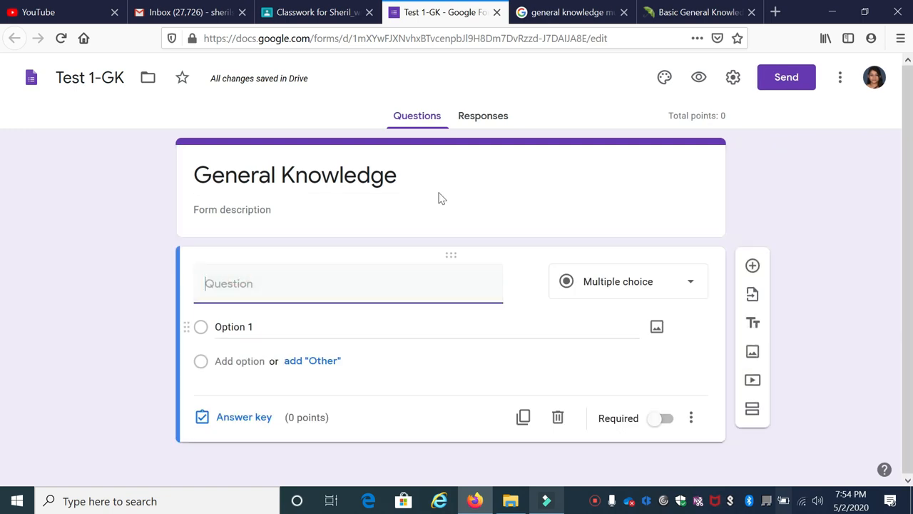
{"action": "left_click", "coordinate": [286, 289]}
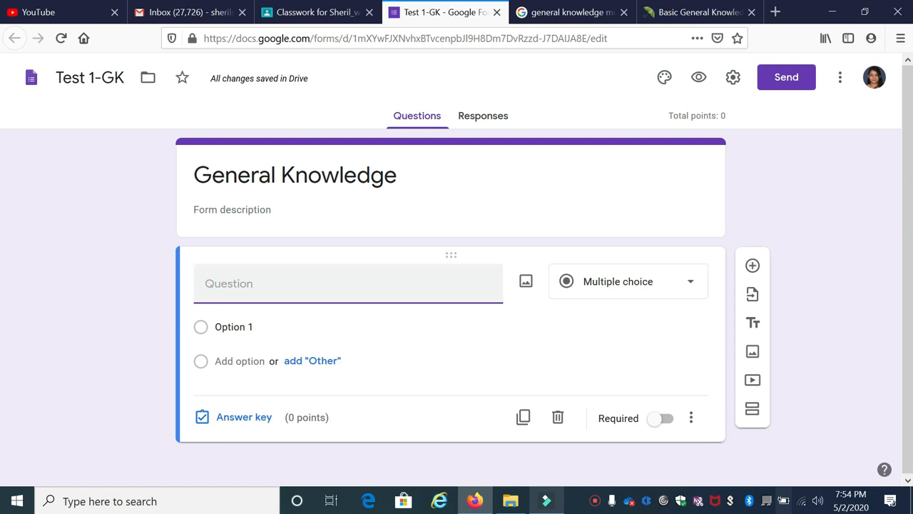
{"action": "left_click", "coordinate": [690, 288]}
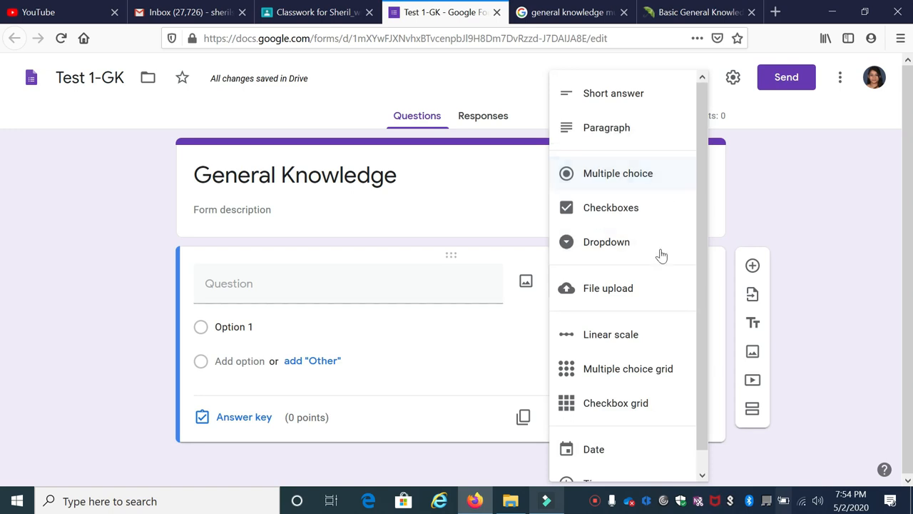
{"action": "left_click", "coordinate": [320, 278]}
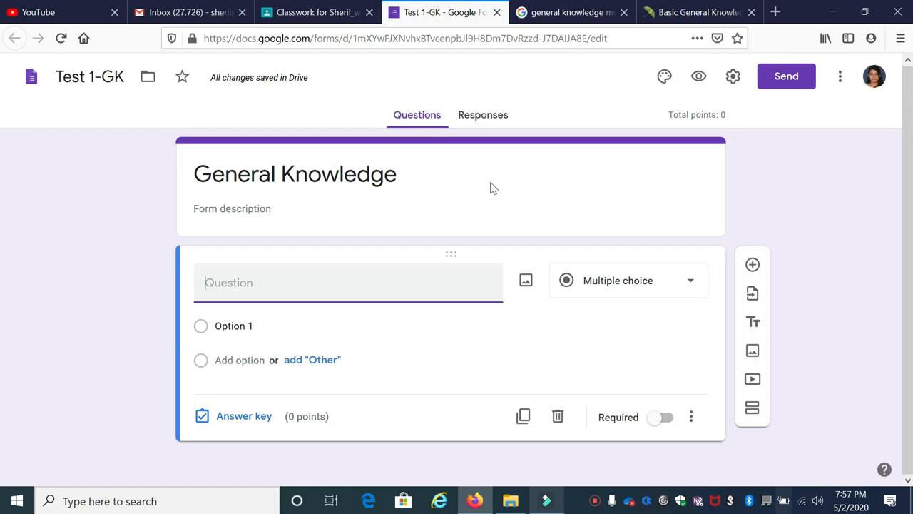
{"action": "type", "text": "Grand Central Terminal, Park Avenue, New York is the world's"}
{"action": "triple_click", "coordinate": [258, 303]}
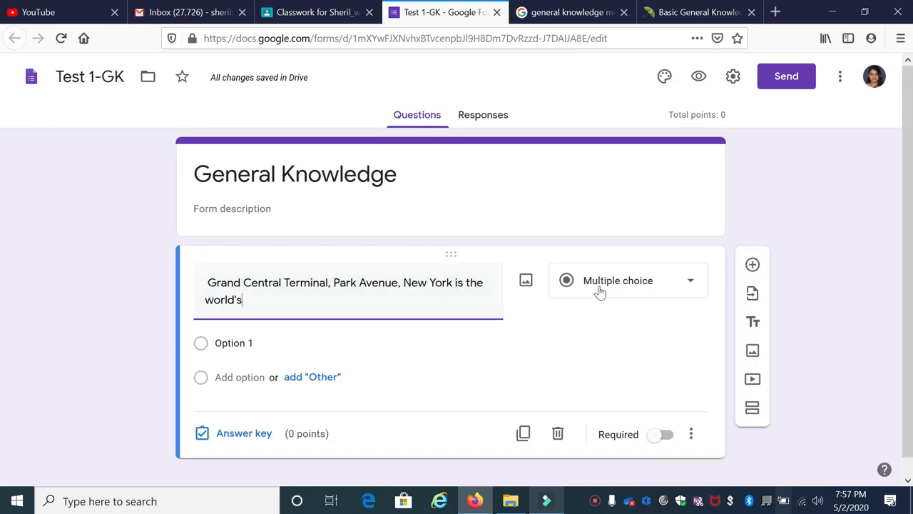
{"action": "left_click", "coordinate": [628, 286]}
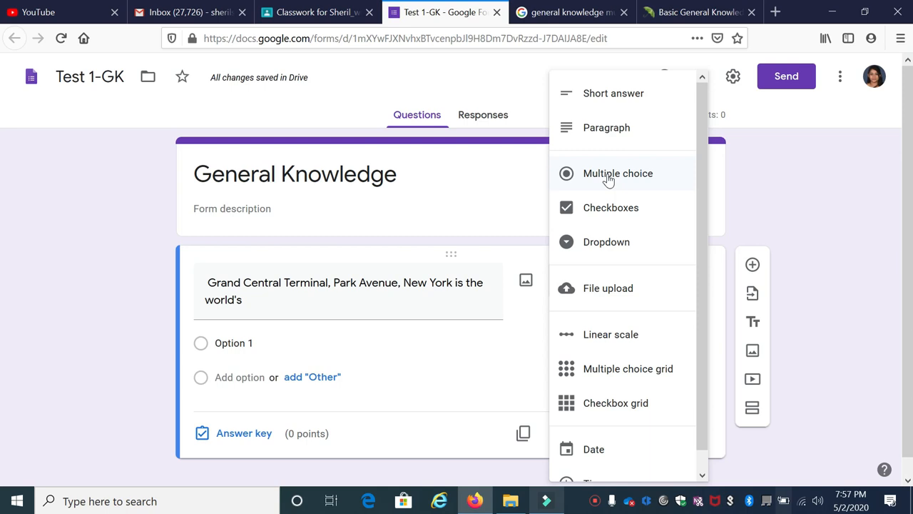
{"action": "left_click", "coordinate": [608, 180]}
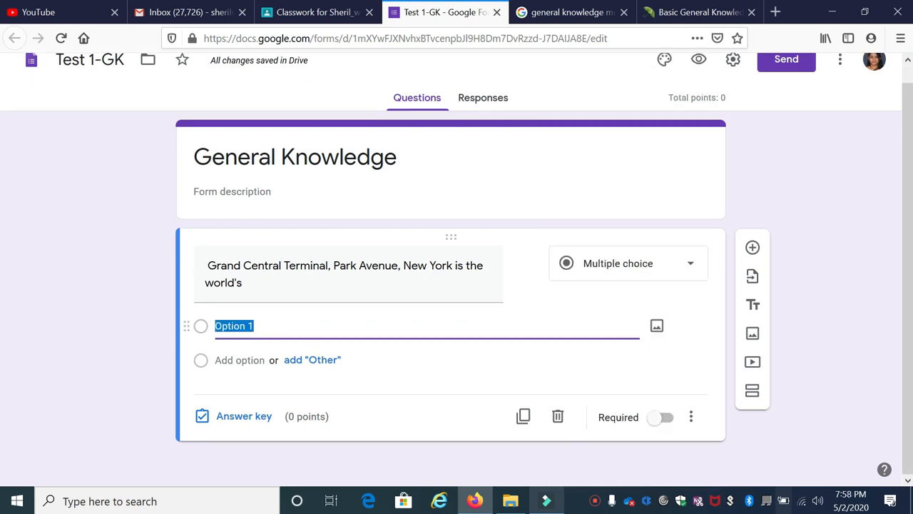
Step: Enter "largest railway station" and "highest railway station" as the first two answer options
{"action": "type", "text": "largest railway station"}
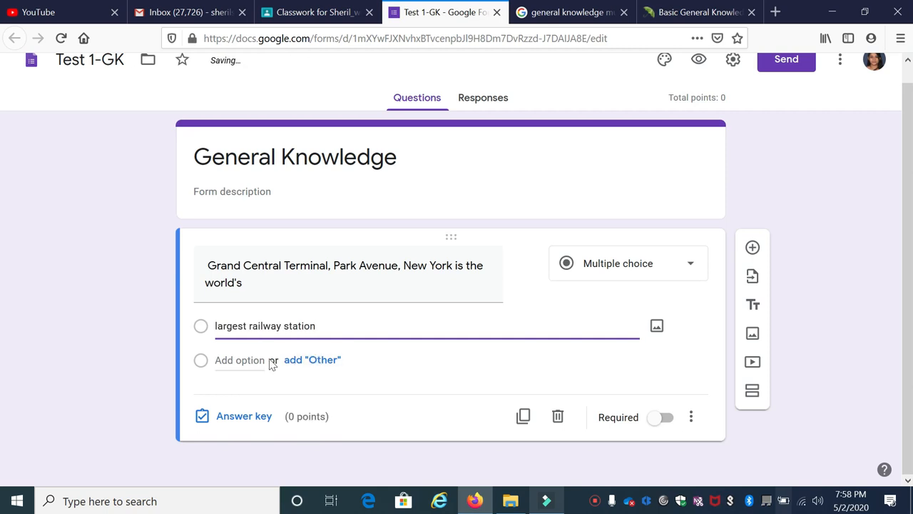
{"action": "left_click", "coordinate": [246, 361]}
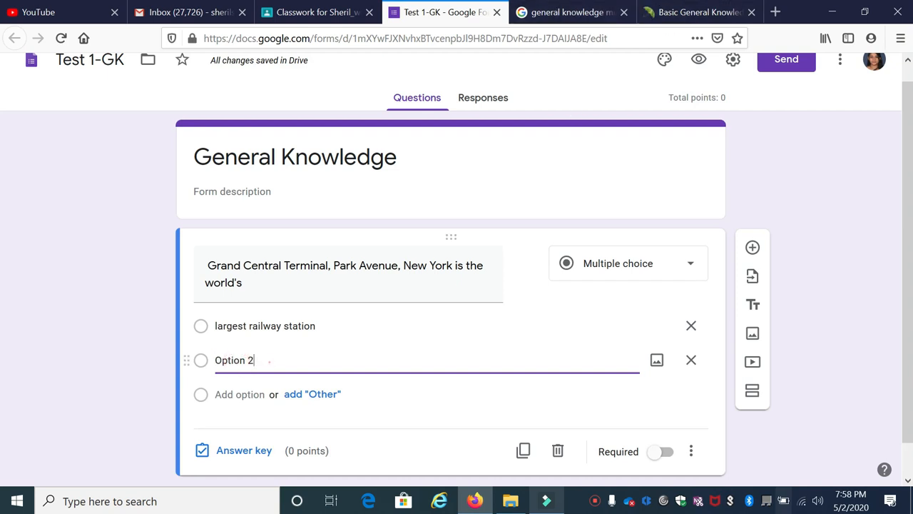
{"action": "triple_click", "coordinate": [268, 361]}
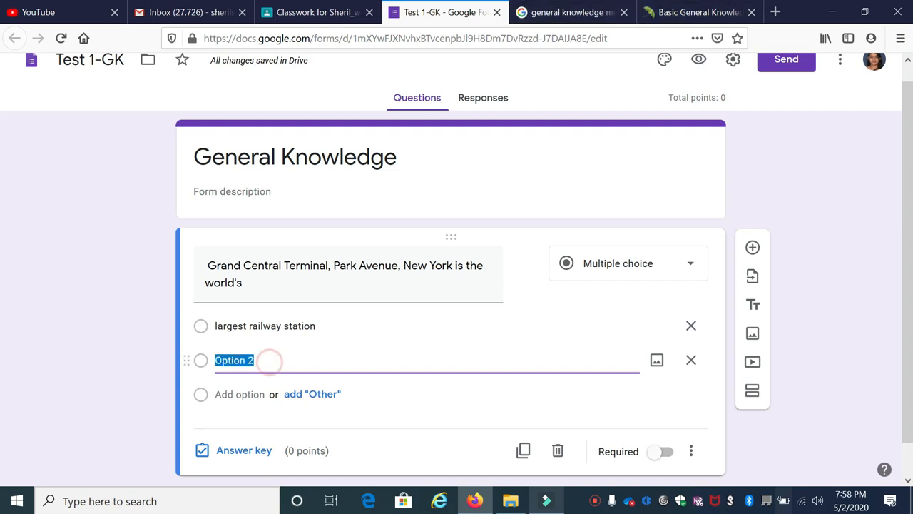
{"action": "type", "text": "highest railway station"}
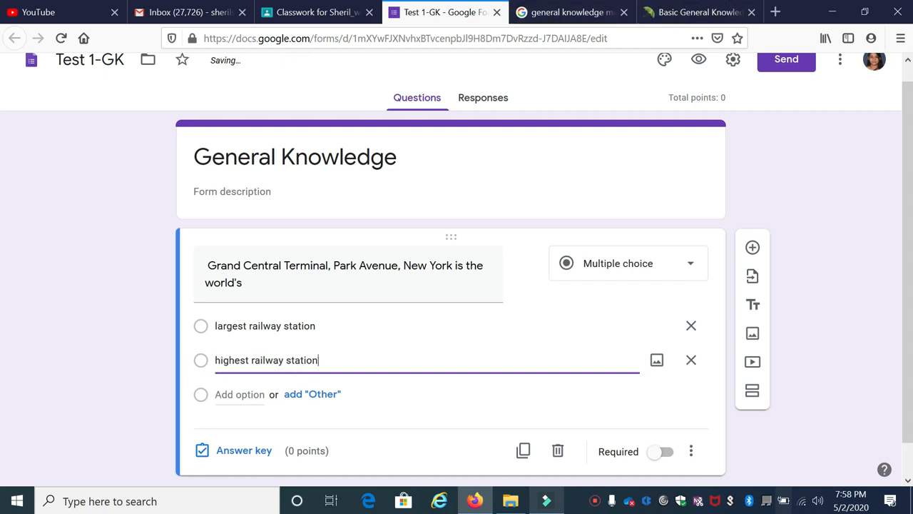
Step: Add "longest railway station" and "None of the above" as the third and fourth answer options
{"action": "left_click", "coordinate": [225, 394]}
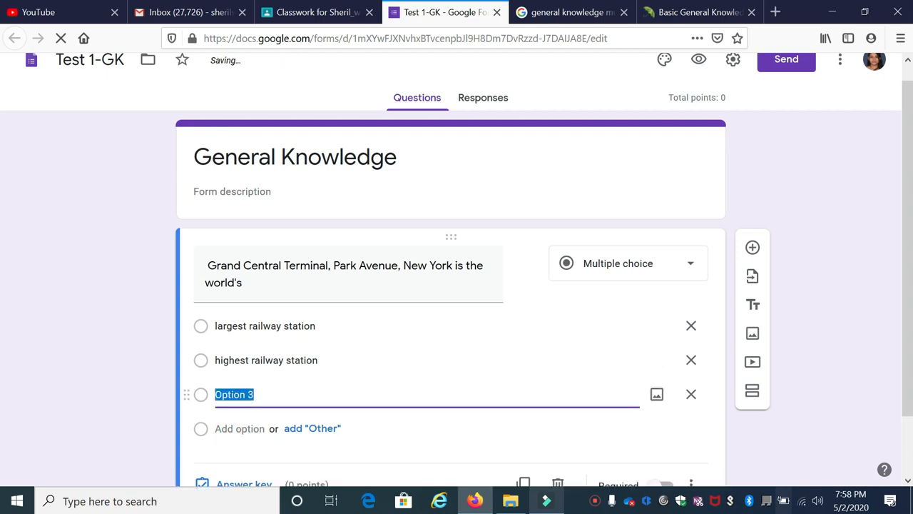
{"action": "left_click", "coordinate": [284, 394]}
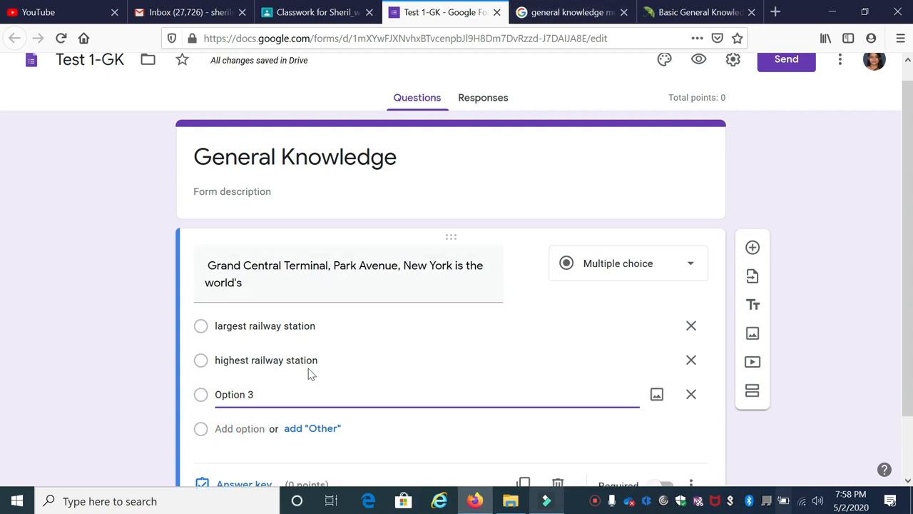
{"action": "triple_click", "coordinate": [216, 396]}
{"action": "type", "text": "longest railway station"}
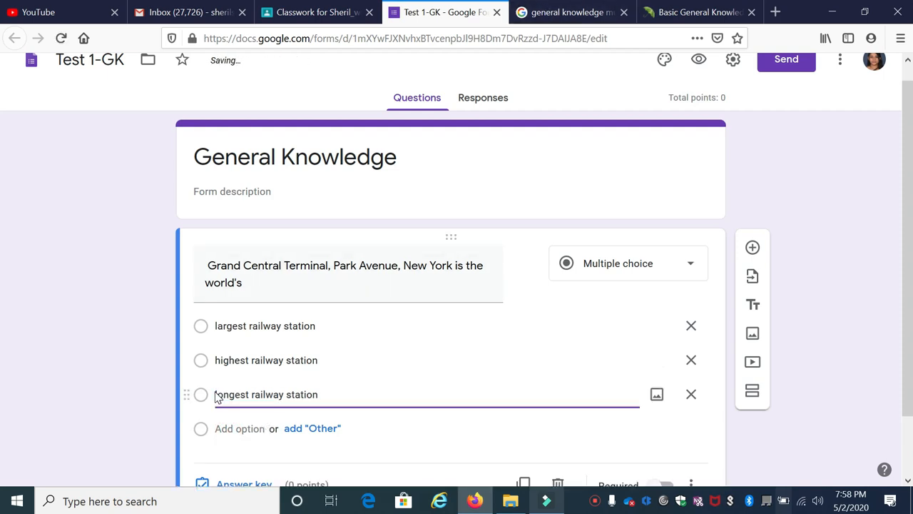
{"action": "left_click", "coordinate": [239, 429]}
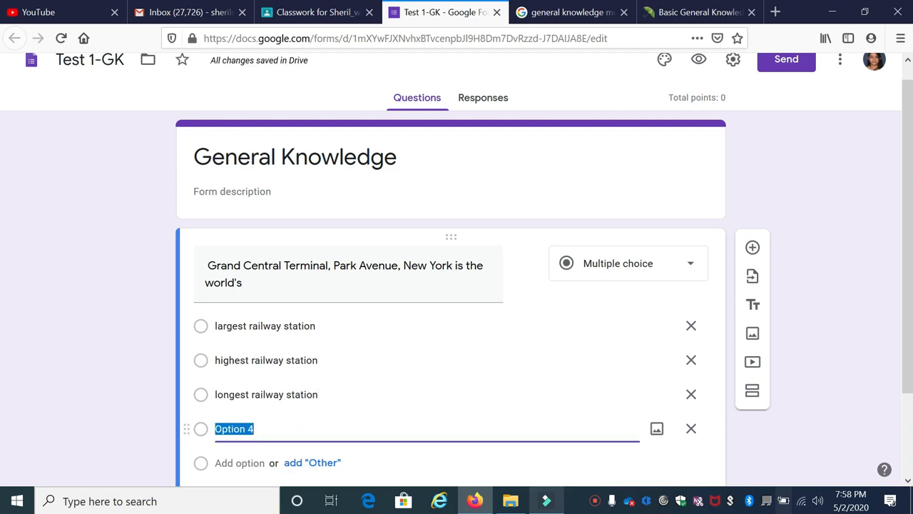
{"action": "type", "text": "None of the above"}
{"action": "scroll", "coordinate": [378, 378], "scroll_direction": "down", "scroll_amount": 3}
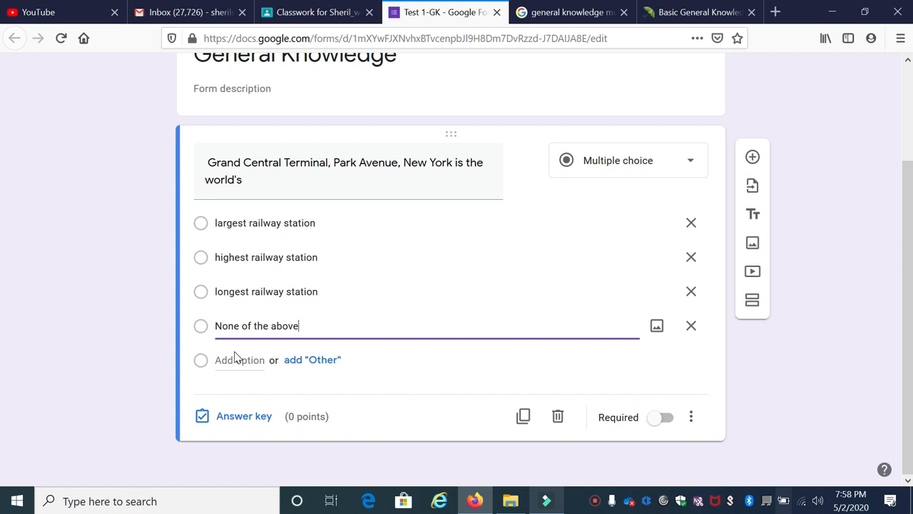
{"action": "left_click", "coordinate": [410, 374]}
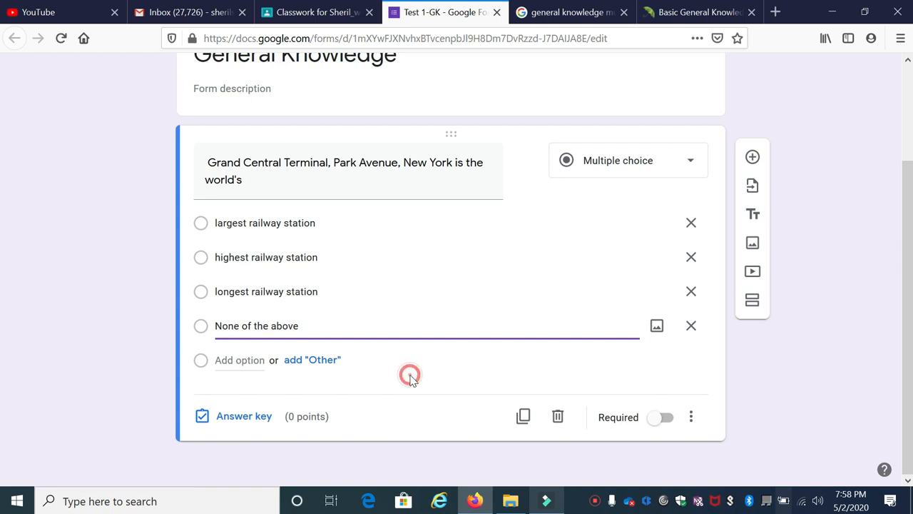
Step: Mark "largest railway station" as the correct answer in the question's answer key
{"action": "left_click", "coordinate": [242, 416]}
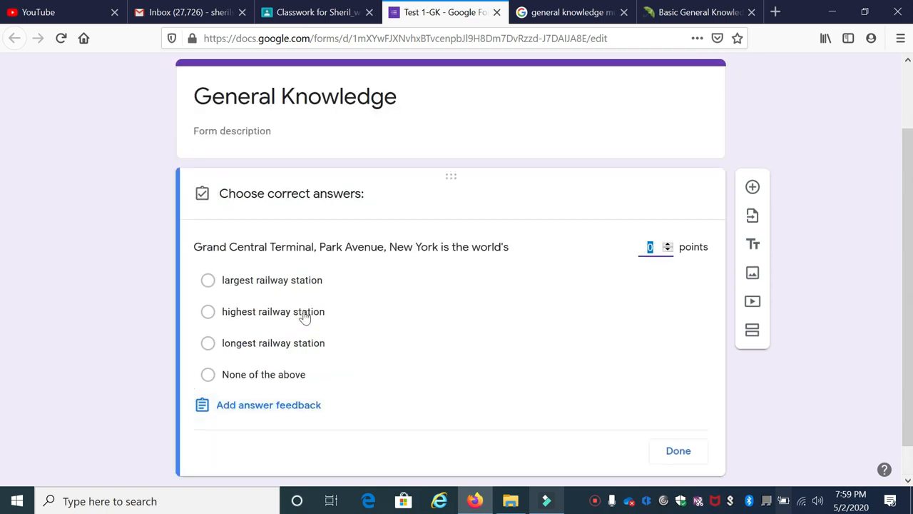
{"action": "left_click", "coordinate": [278, 282]}
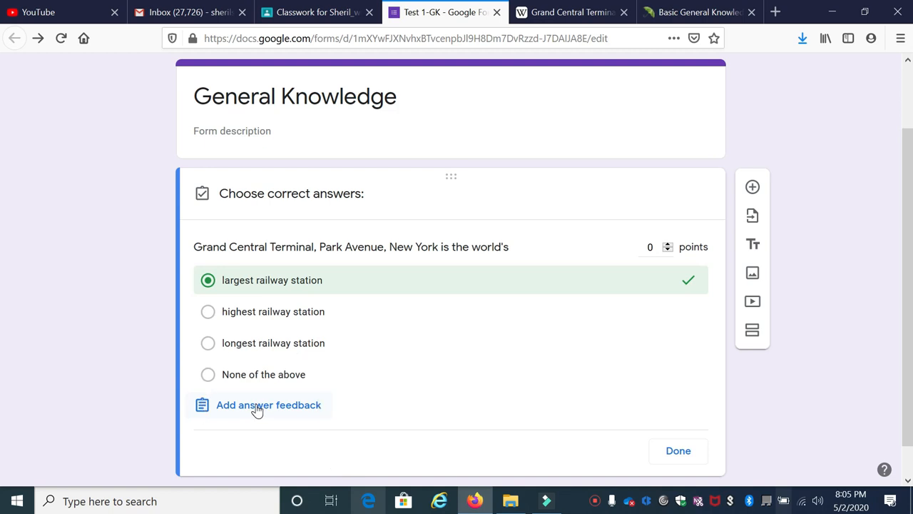
Step: Paste the Grand Central Terminal description as feedback for incorrect answers and delete the footnote mark after "Grand Central Station"
{"action": "left_click", "coordinate": [256, 404]}
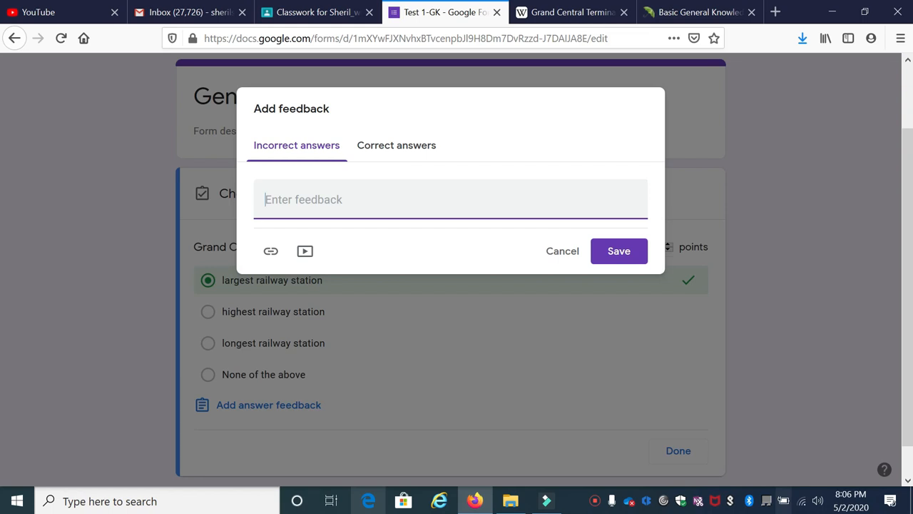
{"action": "type", "text": "Grand Central Terminal (GCT; also referred to as Grand Central Station[N 2] or simply as Grand Central) is a commuter rail terminal located at 42nd Street and Park Avenue in Midtown Manhattan, New York City."}
{"action": "left_click", "coordinate": [277, 217]}
{"action": "key", "text": "BackSpace"}
{"action": "key", "text": "BackSpace"}
{"action": "key", "text": "BackSpace"}
{"action": "key", "text": "BackSpace"}
{"action": "key", "text": "BackSpace"}
{"action": "key", "text": "BackSpace"}
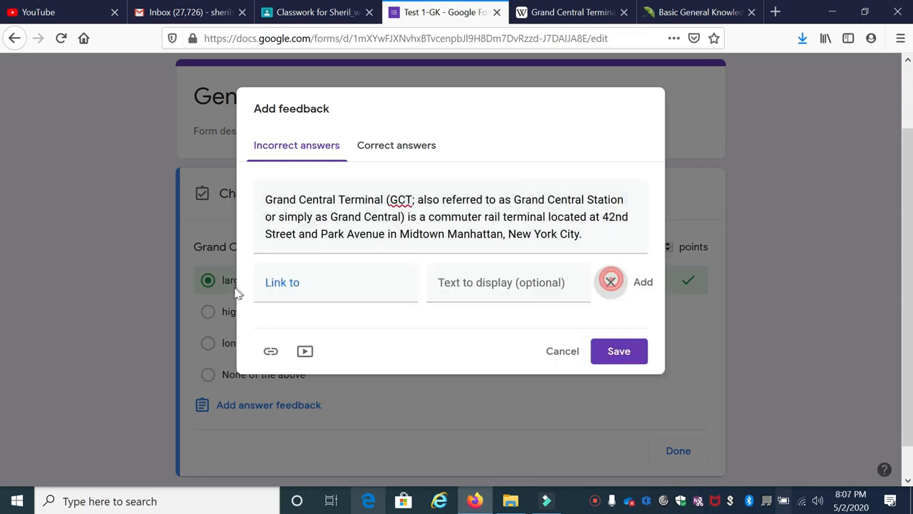
{"action": "left_click", "coordinate": [610, 283]}
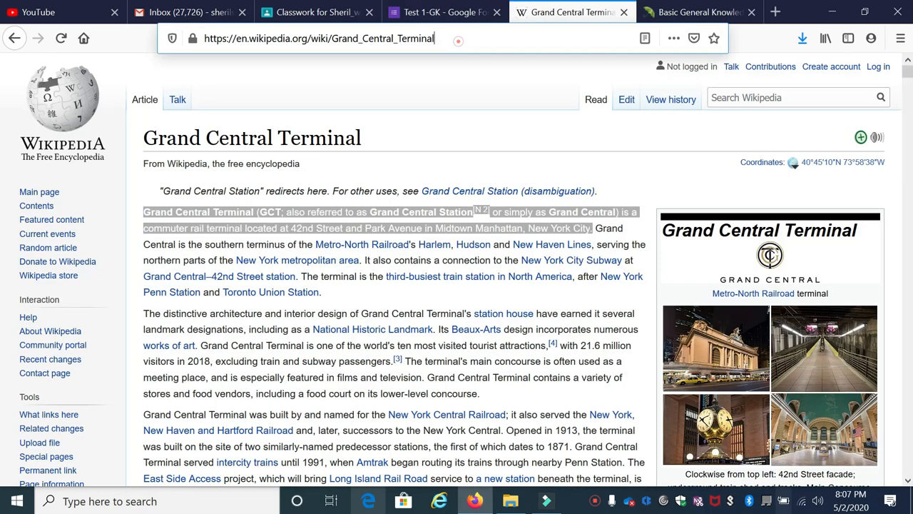
Step: Link the incorrect-answer feedback to the Wikipedia article Grand_Central_Terminal with the display text "Reference", and save the feedback
{"action": "left_click", "coordinate": [461, 38]}
{"action": "left_click", "coordinate": [448, 16]}
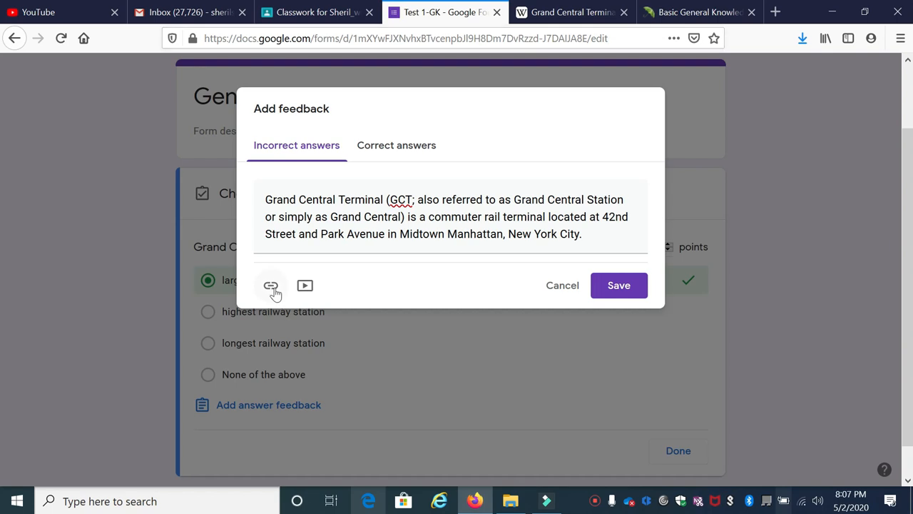
{"action": "left_click", "coordinate": [272, 286]}
{"action": "key", "text": "ctrl+v"}
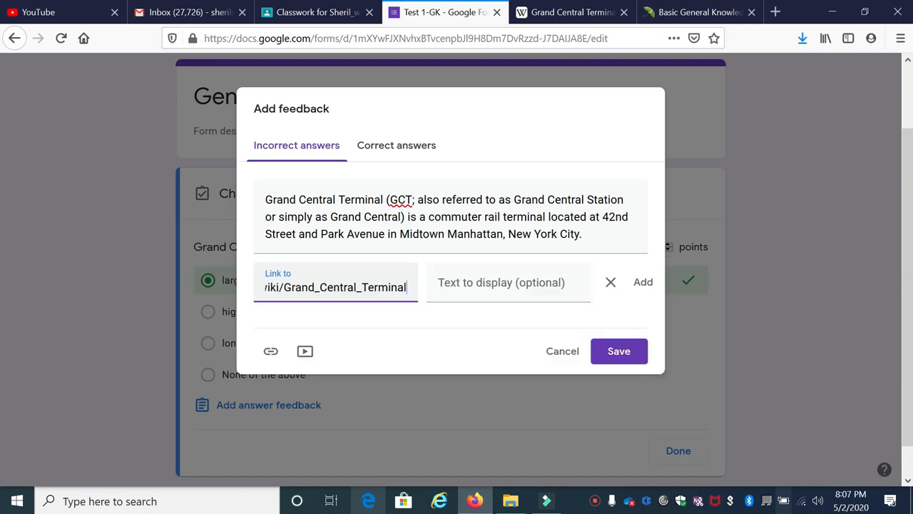
{"action": "left_click", "coordinate": [453, 280]}
{"action": "type", "text": "Reference"}
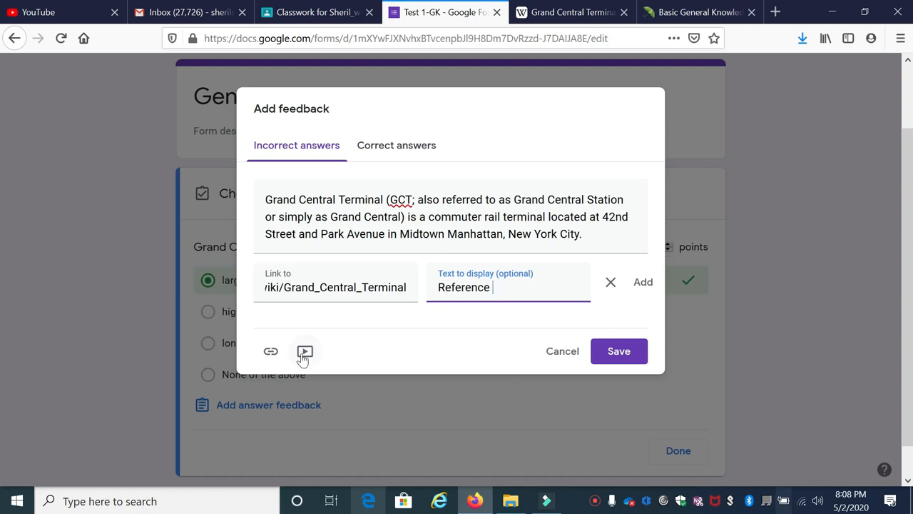
{"action": "left_click", "coordinate": [618, 351]}
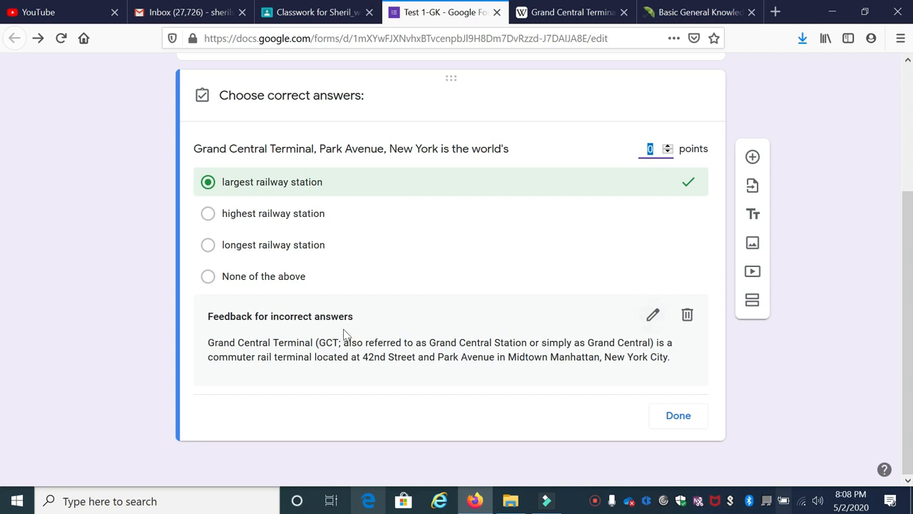
Step: Enter "Well done... Please do refer the link for the details." as the feedback for correct answers
{"action": "left_click", "coordinate": [649, 322]}
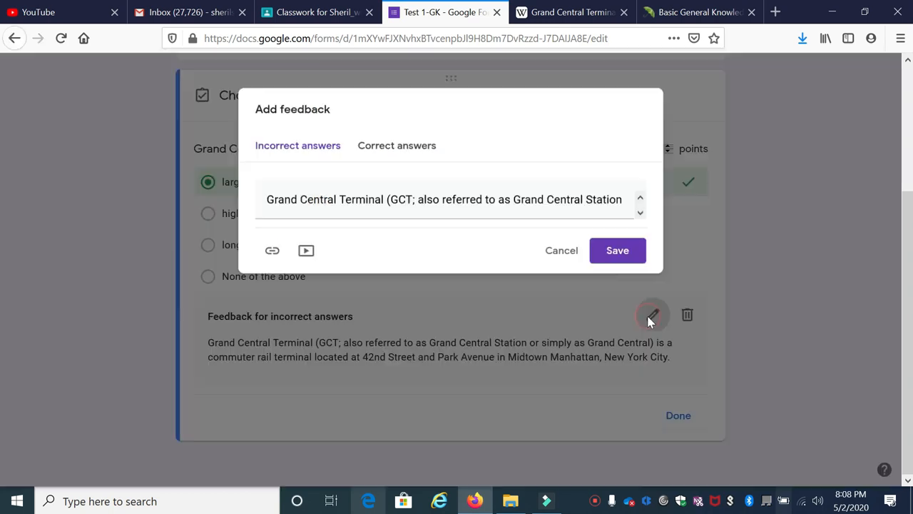
{"action": "left_click", "coordinate": [405, 152]}
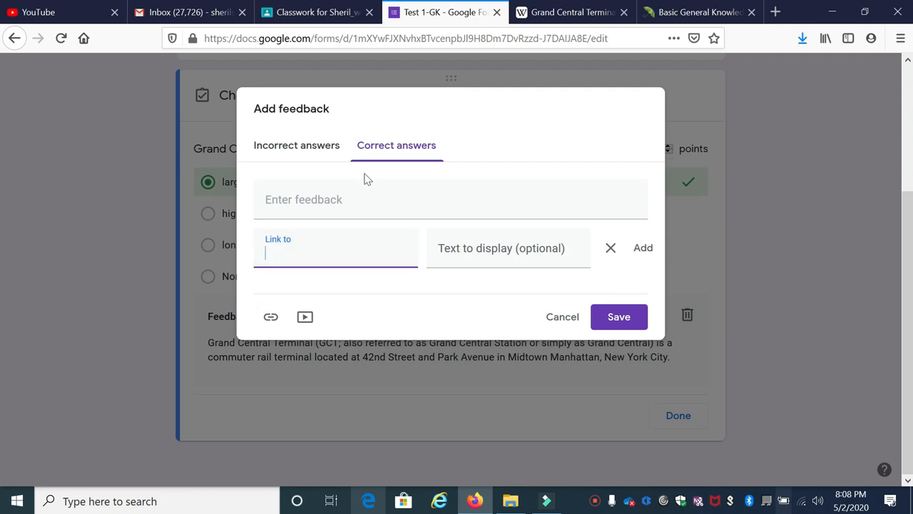
{"action": "left_click", "coordinate": [305, 153]}
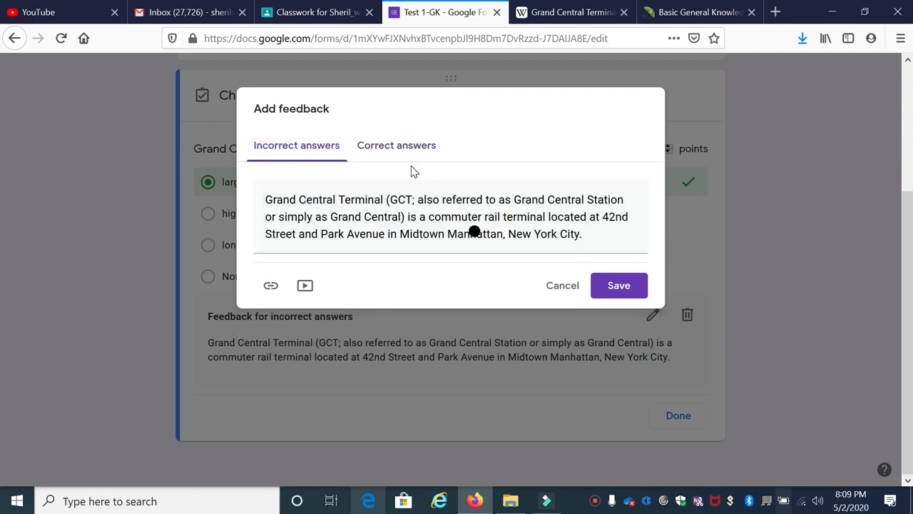
{"action": "left_click", "coordinate": [396, 146]}
{"action": "type", "text": "Well done... Please do refer the link for the details."}
Step: Link the correct-answer feedback to the Wikipedia article Grand_Central_Terminal with the display text "reference", and save the feedback
{"action": "left_click", "coordinate": [270, 250]}
{"action": "left_click", "coordinate": [321, 245]}
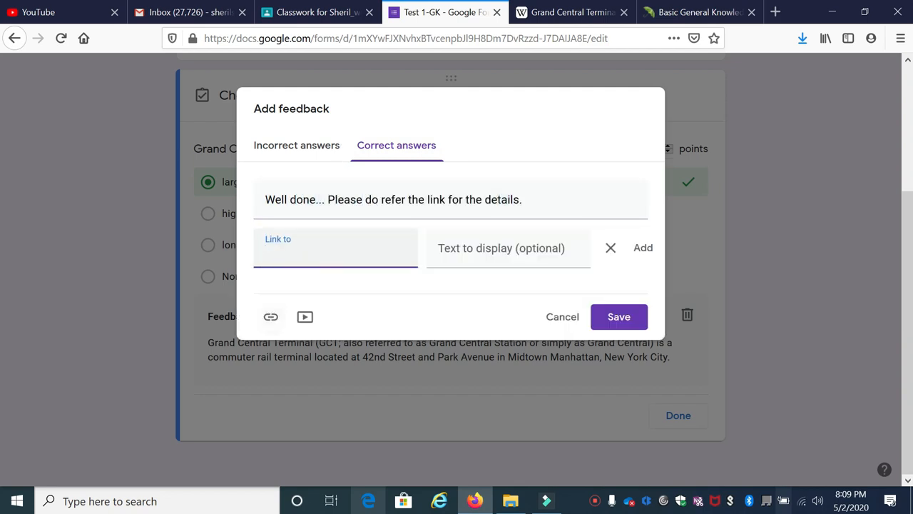
{"action": "key", "text": "ctrl+v"}
{"action": "left_click", "coordinate": [516, 247]}
{"action": "type", "text": "reference"}
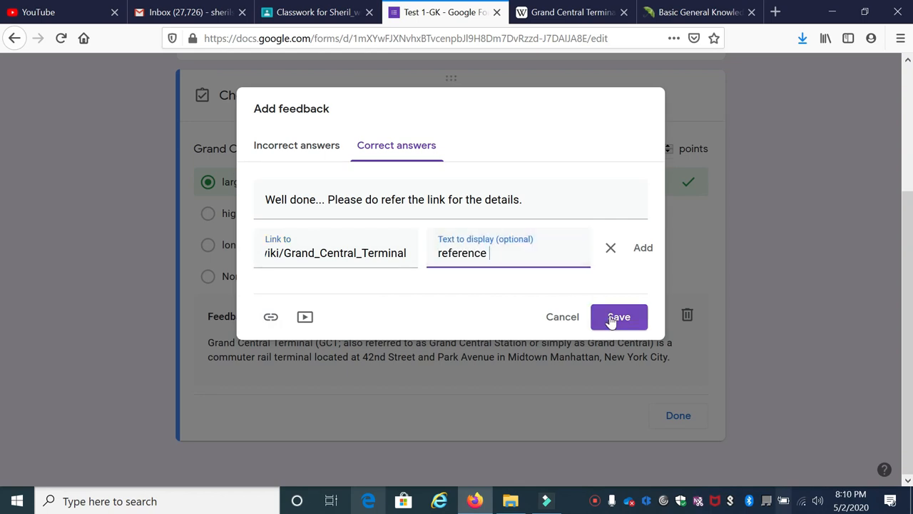
{"action": "left_click", "coordinate": [611, 321]}
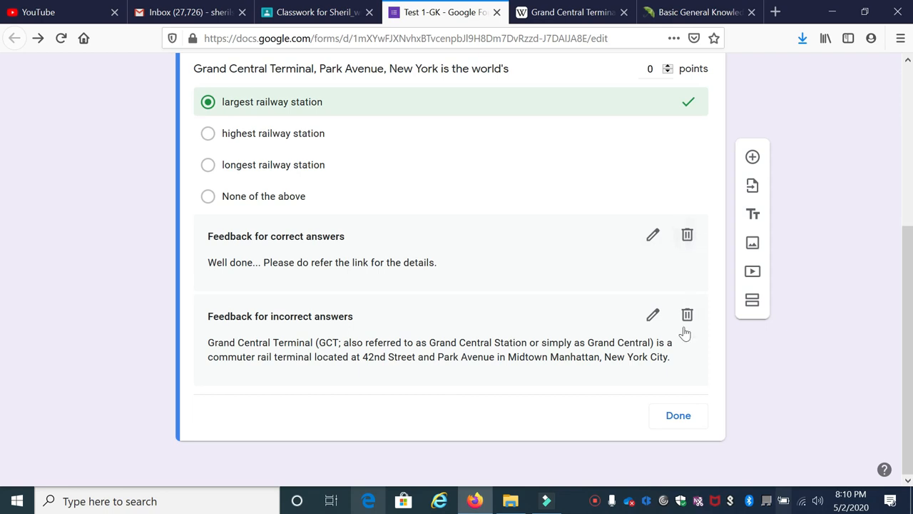
{"action": "scroll", "coordinate": [636, 186], "scroll_direction": "up", "scroll_amount": 4}
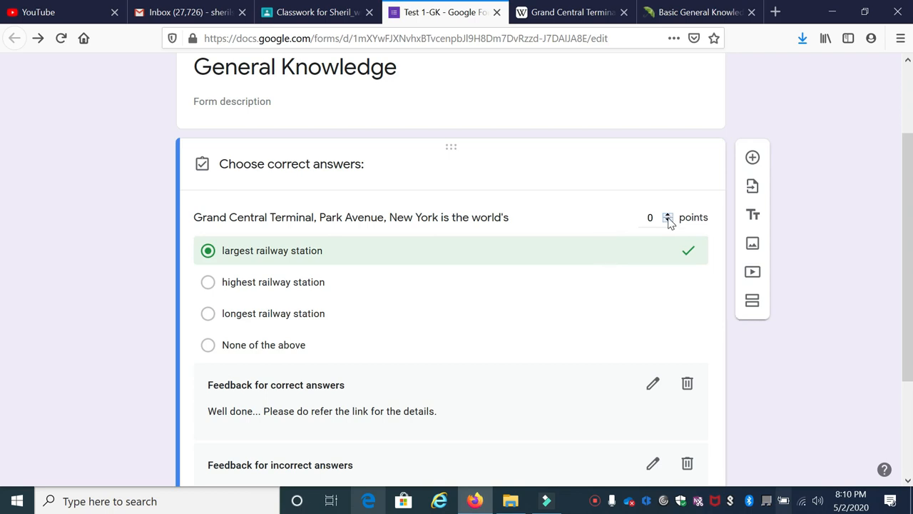
Step: Set the Grand Central Terminal question to 1 point, close its answer key, and make the question required
{"action": "left_click", "coordinate": [667, 214]}
{"action": "scroll", "coordinate": [670, 178], "scroll_direction": "down", "scroll_amount": 2}
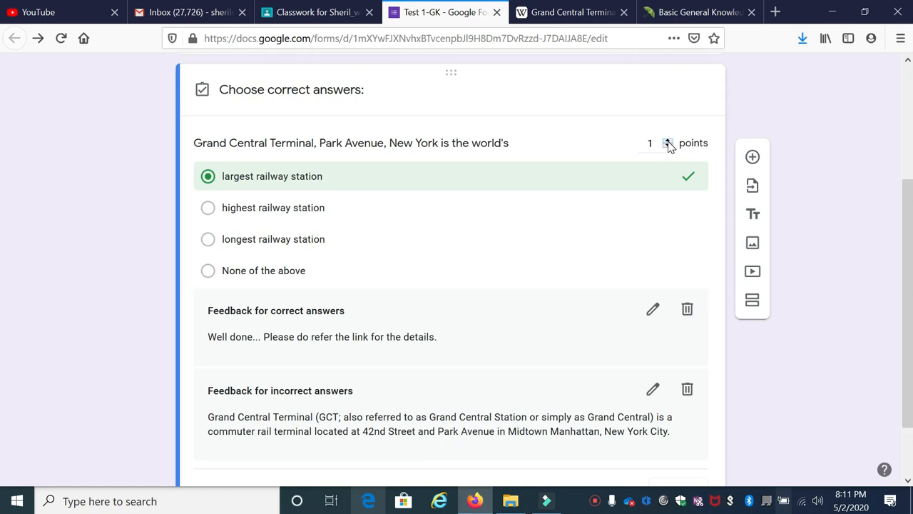
{"action": "scroll", "coordinate": [432, 171], "scroll_direction": "up", "scroll_amount": 2}
{"action": "scroll", "coordinate": [454, 354], "scroll_direction": "down", "scroll_amount": 3}
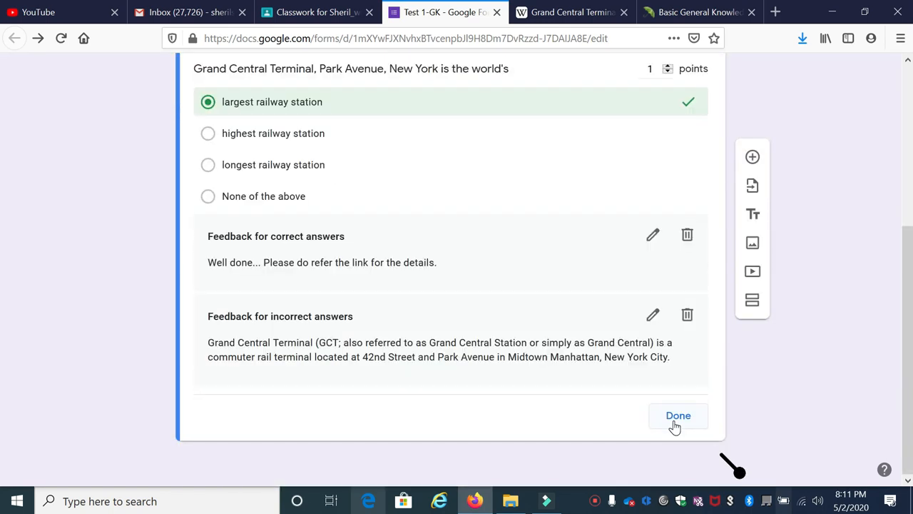
{"action": "left_click", "coordinate": [676, 416]}
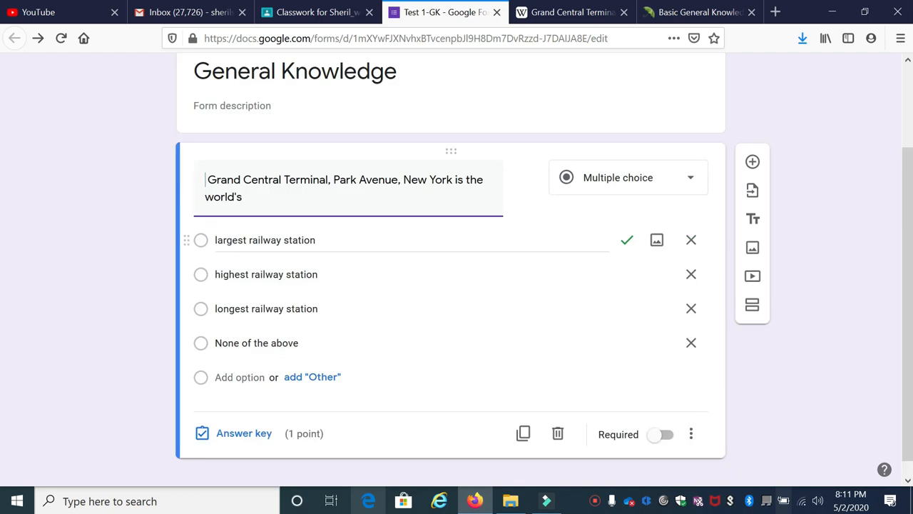
{"action": "scroll", "coordinate": [504, 318], "scroll_direction": "down", "scroll_amount": 1}
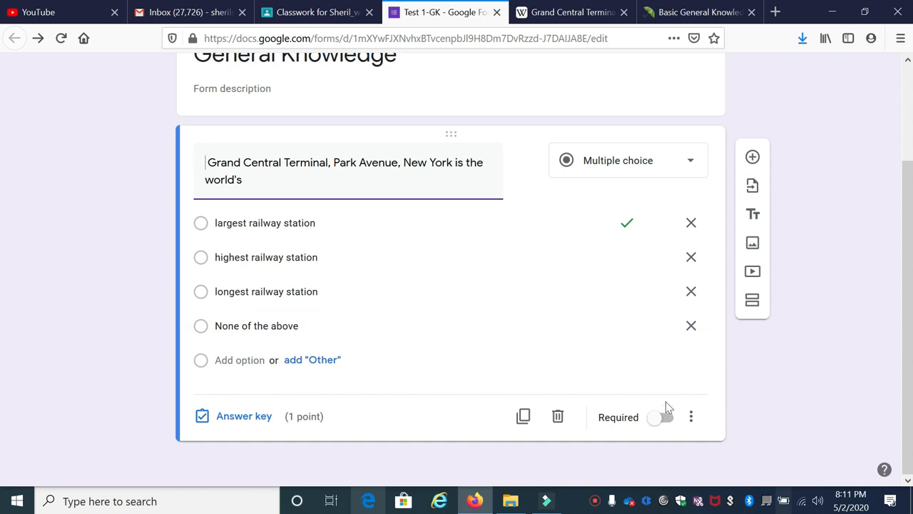
{"action": "left_click", "coordinate": [663, 421]}
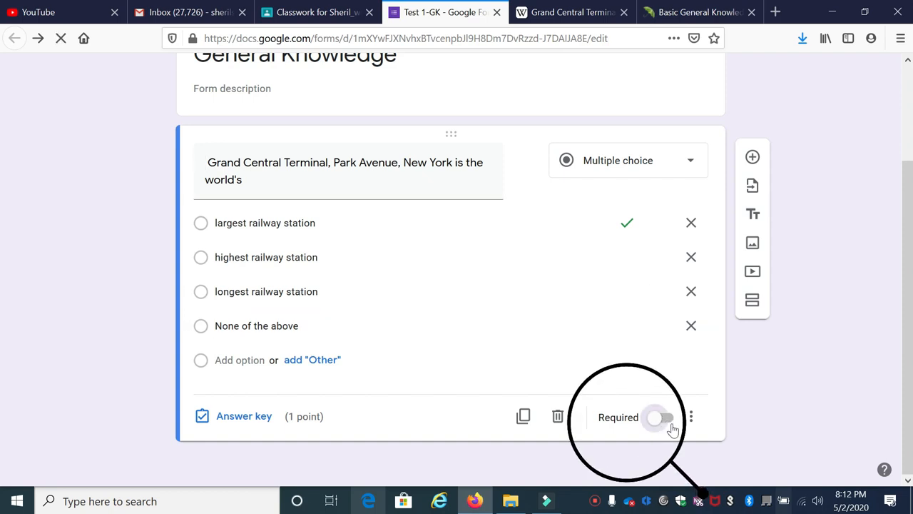
Step: Add a multiple-choice question reading "Entomology is the science that studies______."
{"action": "left_click", "coordinate": [753, 157]}
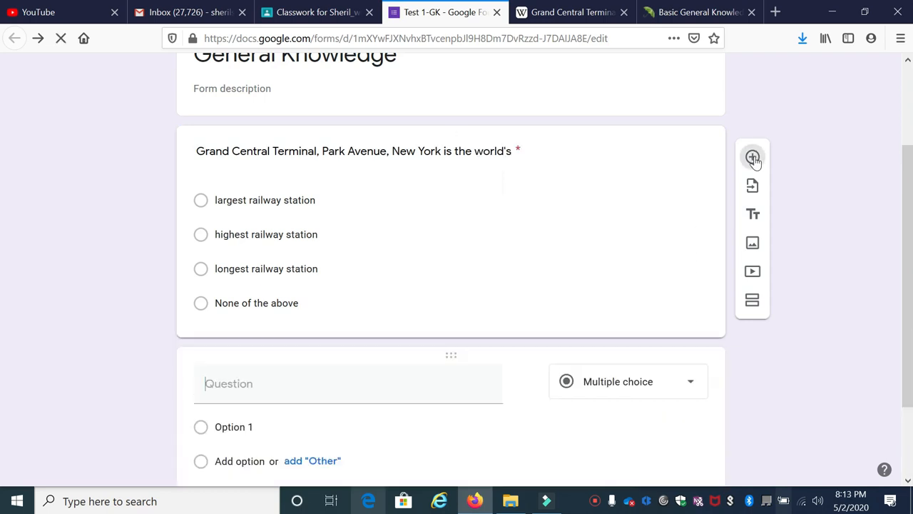
{"action": "left_click", "coordinate": [298, 286]}
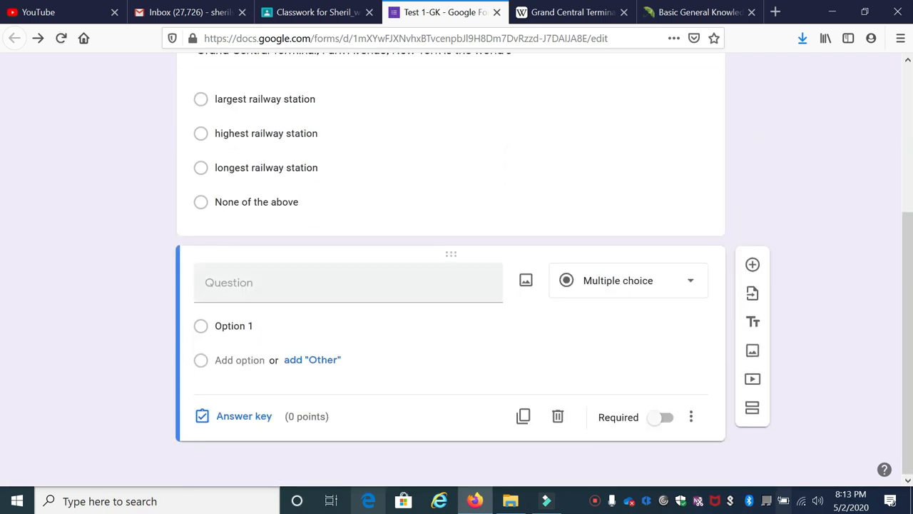
{"action": "type", "text": "Entomology is the science that studies"}
{"action": "type", "text": "______."}
{"action": "left_click", "coordinate": [646, 281]}
{"action": "left_click", "coordinate": [602, 180]}
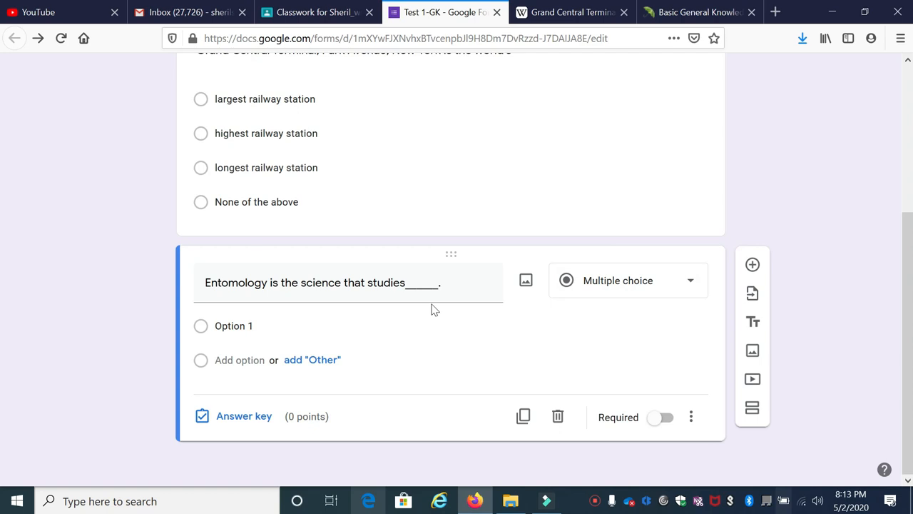
Step: Enter the answer options "Behavior of human beings", "Insects", "The origin and history of technical and scientific terms" and "The formation of rocks"
{"action": "left_click", "coordinate": [235, 325]}
{"action": "type", "text": "Behavior of human beings Insects The origin and history of technical and scientific terms"}
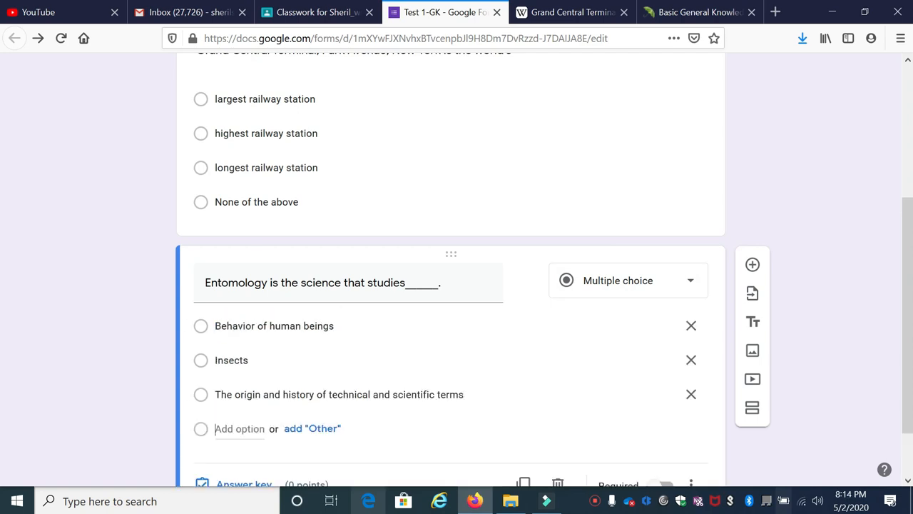
{"action": "left_click", "coordinate": [215, 430]}
{"action": "type", "text": "The formation of rocks"}
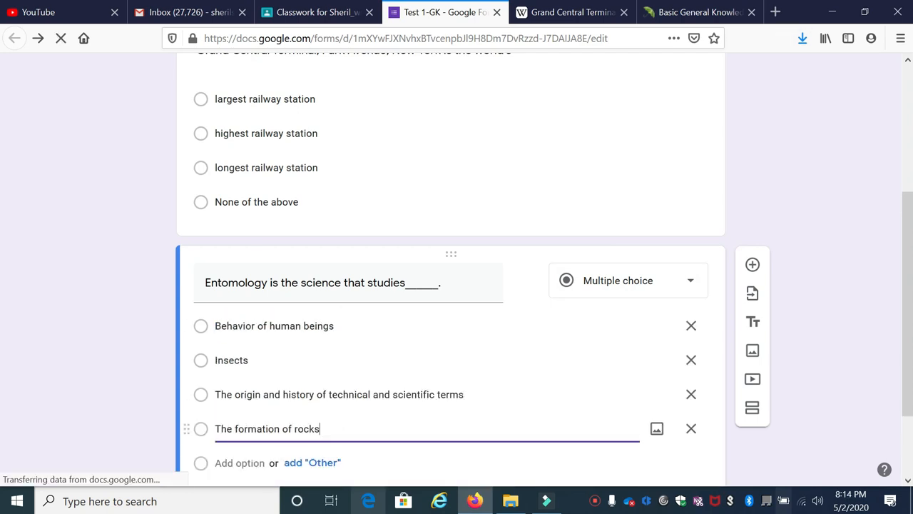
{"action": "scroll", "coordinate": [451, 286], "scroll_direction": "down", "scroll_amount": 3}
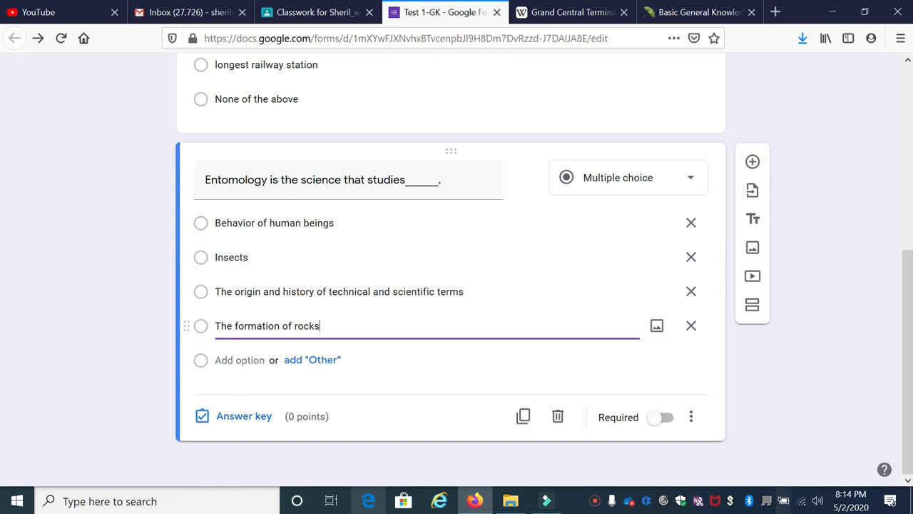
Step: Mark "Insects" as the correct answer and enter "Entomology: The branch of zoology concerned with the study of insects." as the incorrect-answer feedback
{"action": "left_click", "coordinate": [244, 420]}
{"action": "left_click", "coordinate": [216, 314]}
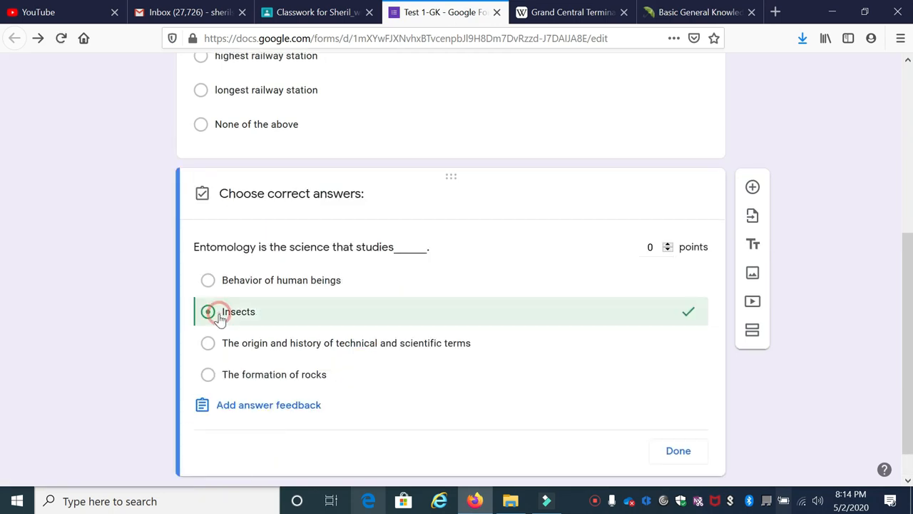
{"action": "left_click", "coordinate": [282, 407]}
{"action": "left_click", "coordinate": [314, 193]}
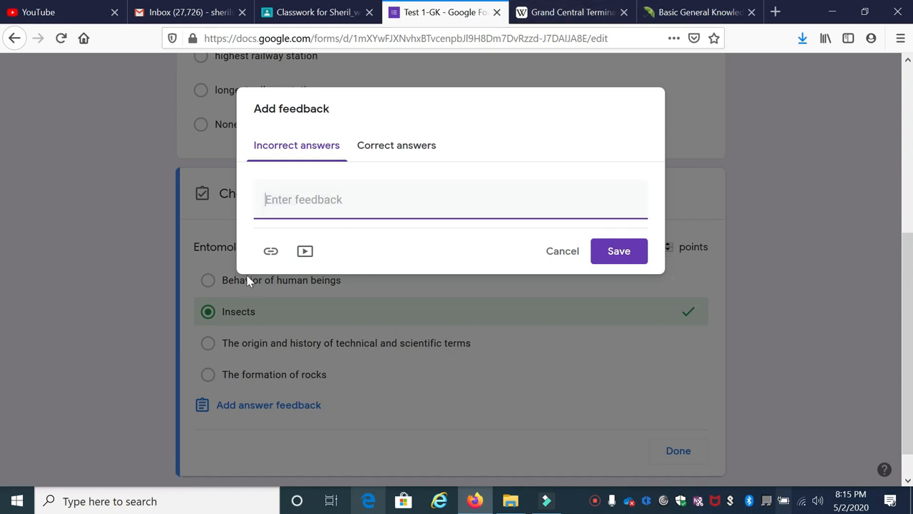
{"action": "left_click", "coordinate": [275, 206]}
{"action": "type", "text": "Entomology: The branch of zoology concerned with the study of insects."}
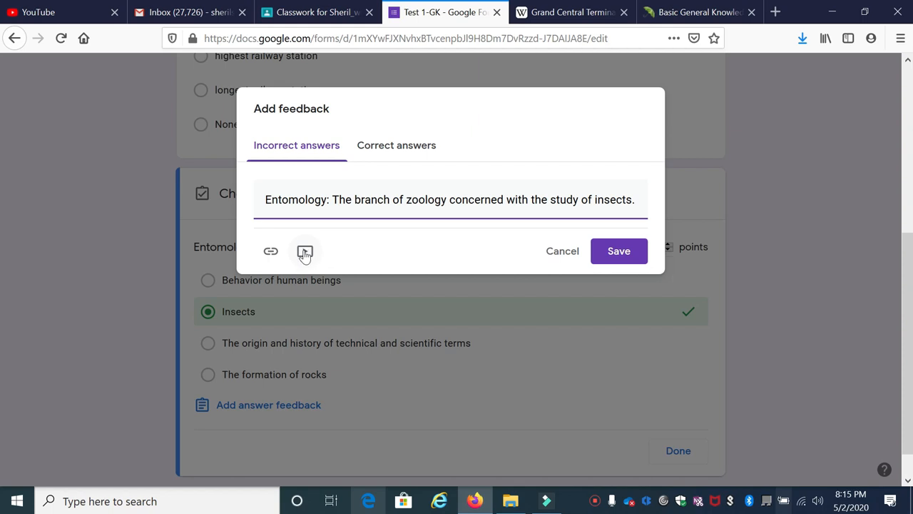
Step: Enter "Well Done: Entomology: The branch of zoology concerned with the study of insects." as the correct-answer feedback and save the feedback
{"action": "left_click", "coordinate": [397, 146]}
{"action": "type", "text": "Well Done: Entomology: The branch of zoology concerned with the study of insects."}
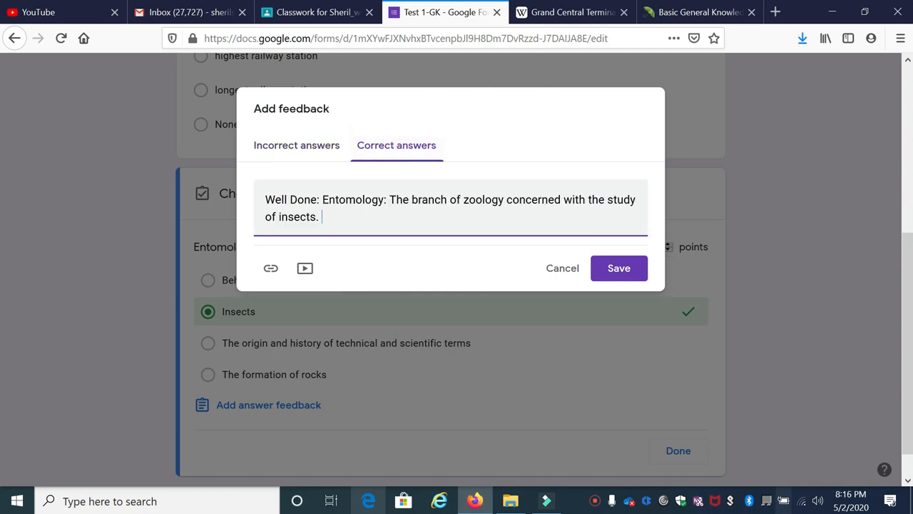
{"action": "left_click", "coordinate": [628, 278]}
Step: Set the entomology question to 1 point in its answer key, and review the key and feedback once more
{"action": "left_click", "coordinate": [668, 229]}
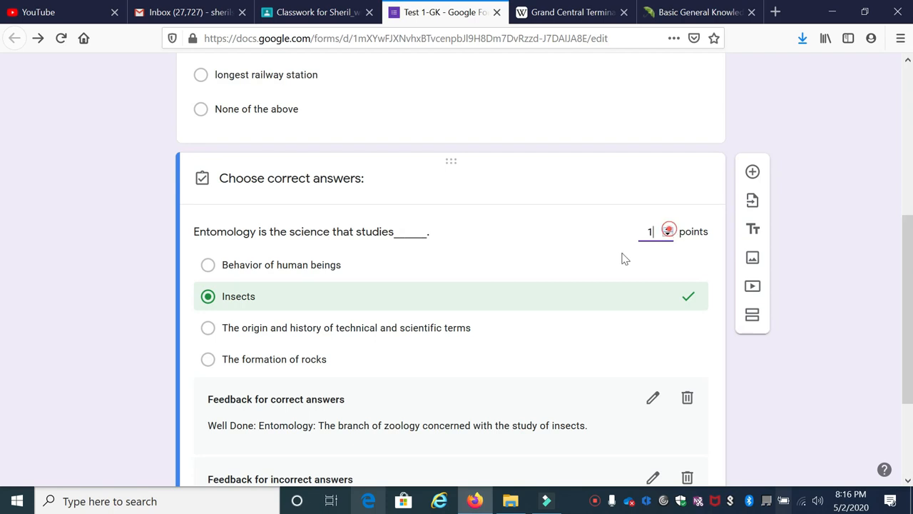
{"action": "scroll", "coordinate": [591, 281], "scroll_direction": "down", "scroll_amount": 3}
{"action": "left_click", "coordinate": [679, 416]}
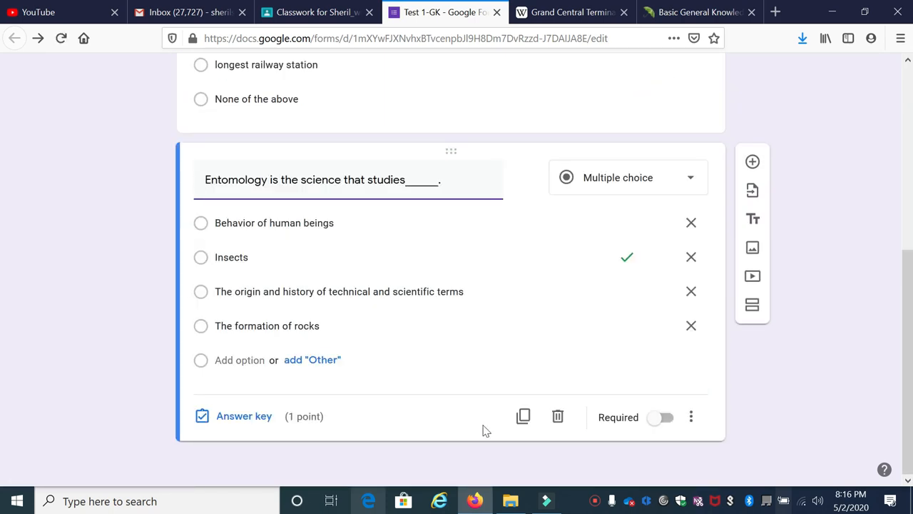
{"action": "left_click", "coordinate": [244, 416]}
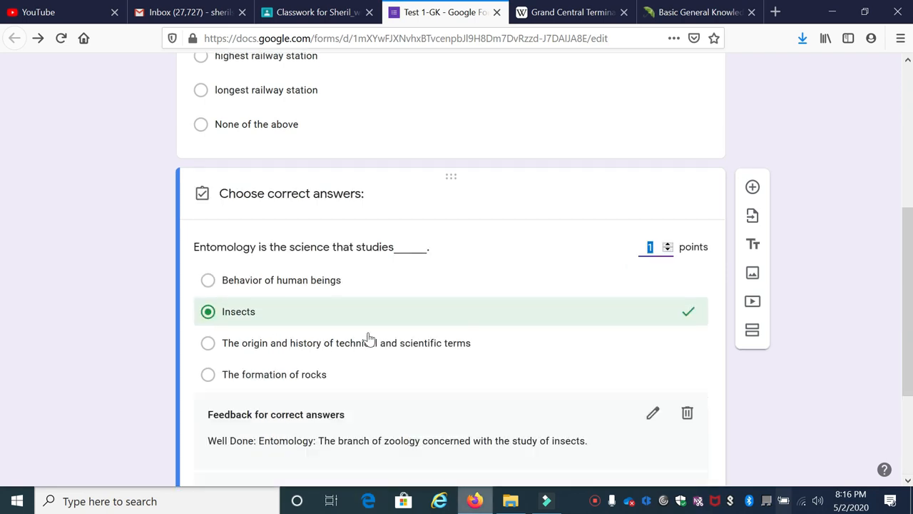
{"action": "scroll", "coordinate": [381, 332], "scroll_direction": "down", "scroll_amount": 3}
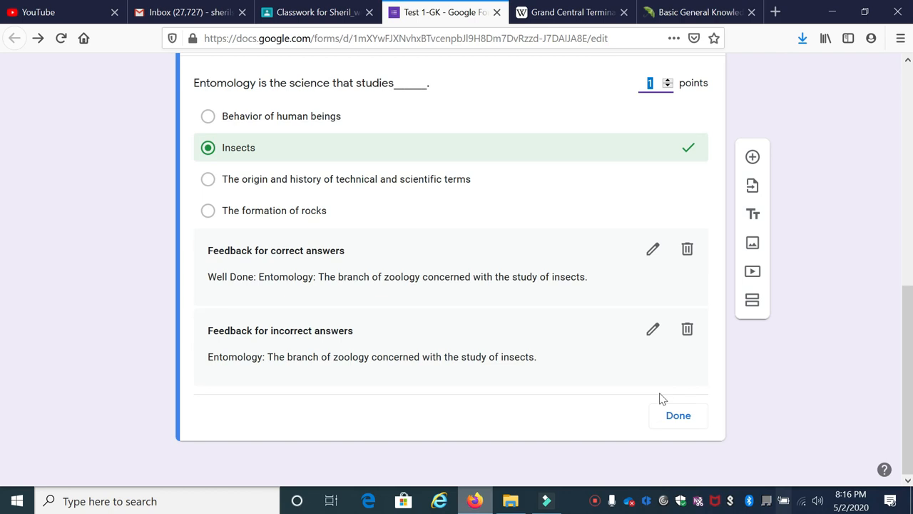
{"action": "left_click", "coordinate": [679, 417]}
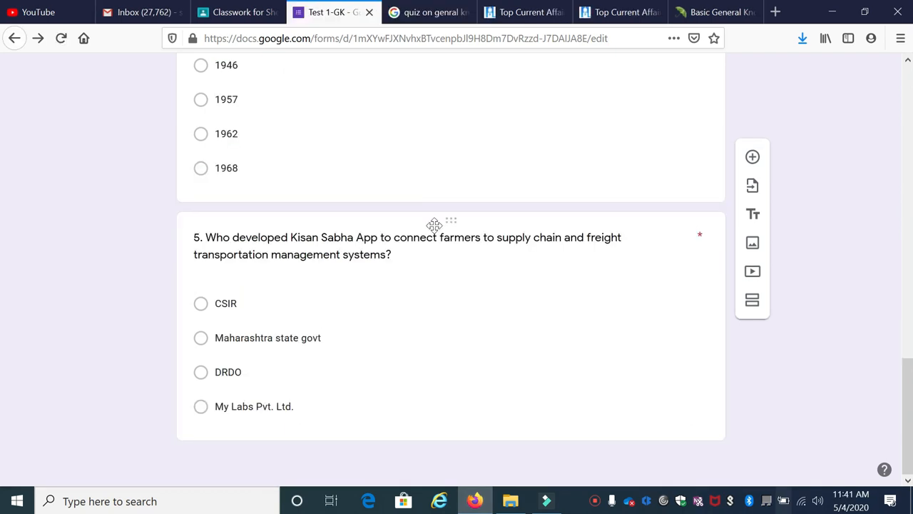
Step: Look through all five questions of the General Knowledge form in the editor
{"action": "scroll", "coordinate": [438, 271], "scroll_direction": "up", "scroll_amount": 15}
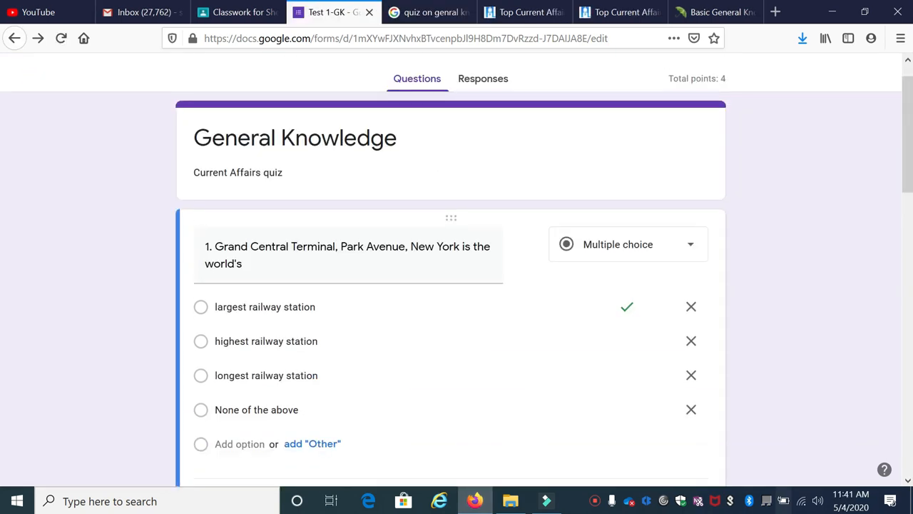
{"action": "scroll", "coordinate": [434, 236], "scroll_direction": "down", "scroll_amount": 15}
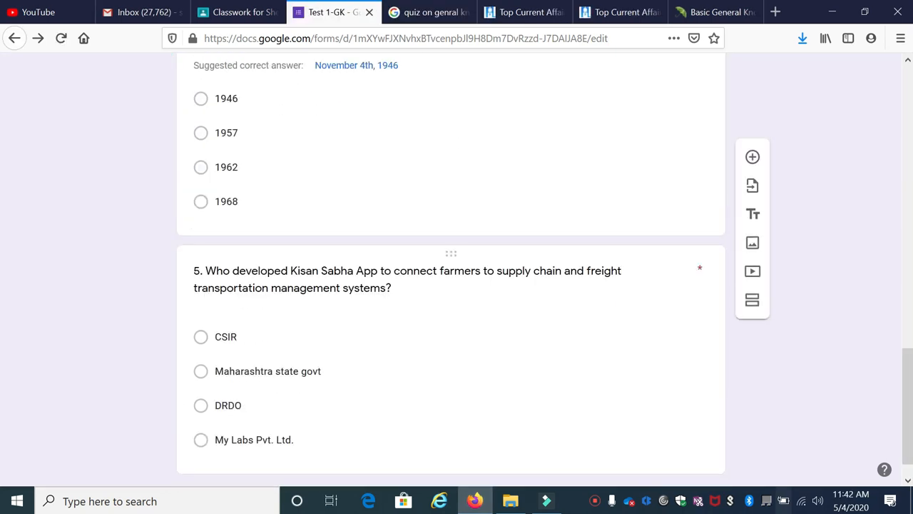
{"action": "scroll", "coordinate": [260, 345], "scroll_direction": "up", "scroll_amount": 15}
{"action": "scroll", "coordinate": [399, 355], "scroll_direction": "down", "scroll_amount": 15}
{"action": "scroll", "coordinate": [398, 359], "scroll_direction": "down", "scroll_amount": 2}
{"action": "scroll", "coordinate": [397, 359], "scroll_direction": "up", "scroll_amount": 15}
{"action": "scroll", "coordinate": [451, 285], "scroll_direction": "up", "scroll_amount": 2}
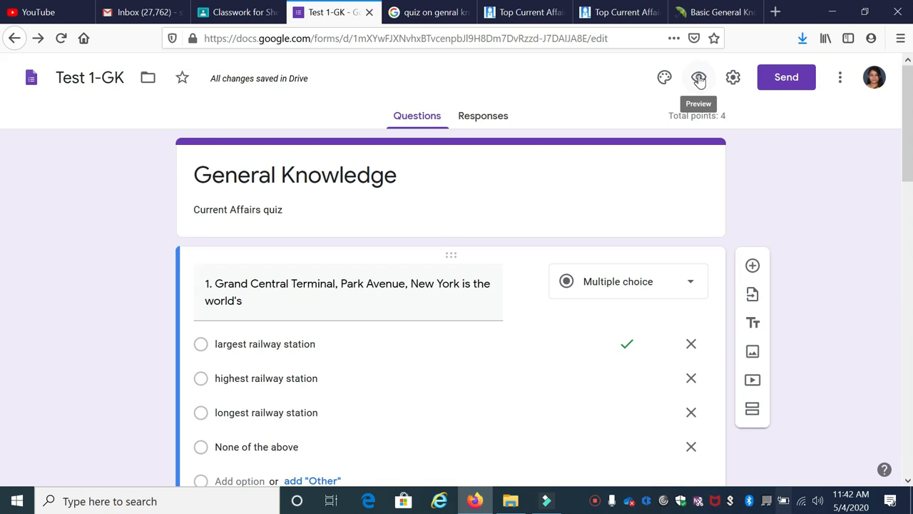
Step: Preview the quiz as respondents see it and check the points assigned to each question
{"action": "left_click", "coordinate": [699, 79]}
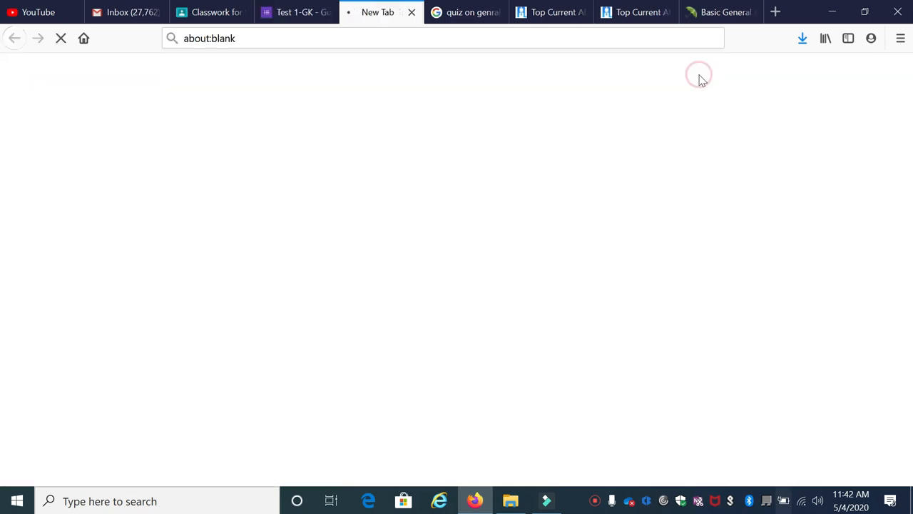
{"action": "scroll", "coordinate": [438, 186], "scroll_direction": "down", "scroll_amount": 10}
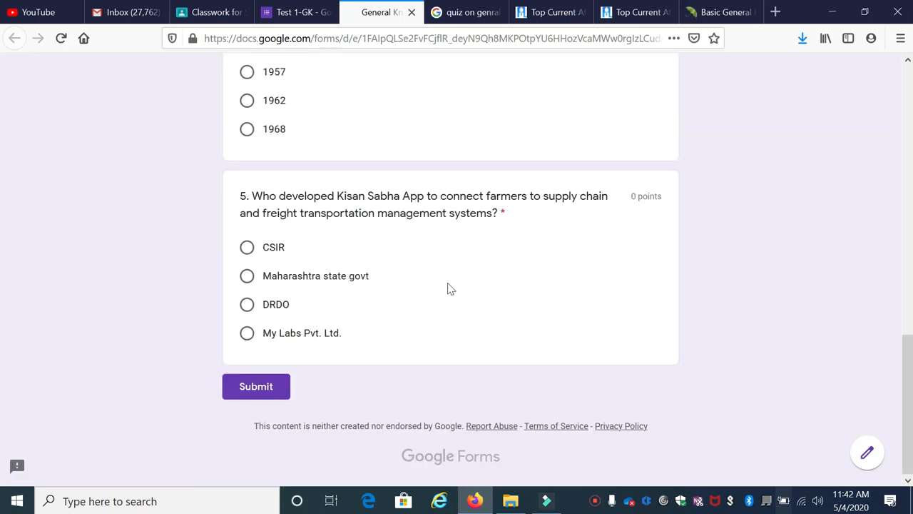
{"action": "scroll", "coordinate": [450, 289], "scroll_direction": "up", "scroll_amount": 10}
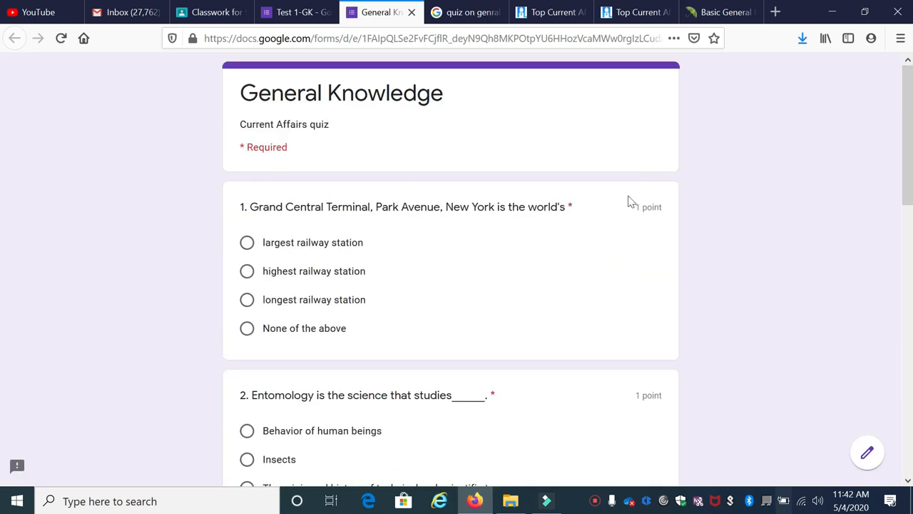
{"action": "scroll", "coordinate": [656, 219], "scroll_direction": "down", "scroll_amount": 2}
{"action": "scroll", "coordinate": [655, 293], "scroll_direction": "down", "scroll_amount": 3}
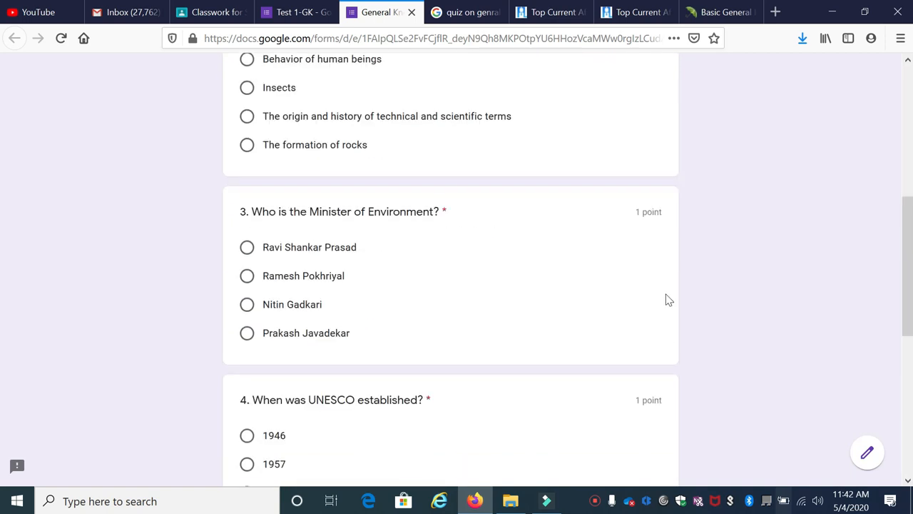
{"action": "scroll", "coordinate": [645, 310], "scroll_direction": "down", "scroll_amount": 3}
{"action": "scroll", "coordinate": [631, 225], "scroll_direction": "down", "scroll_amount": 2}
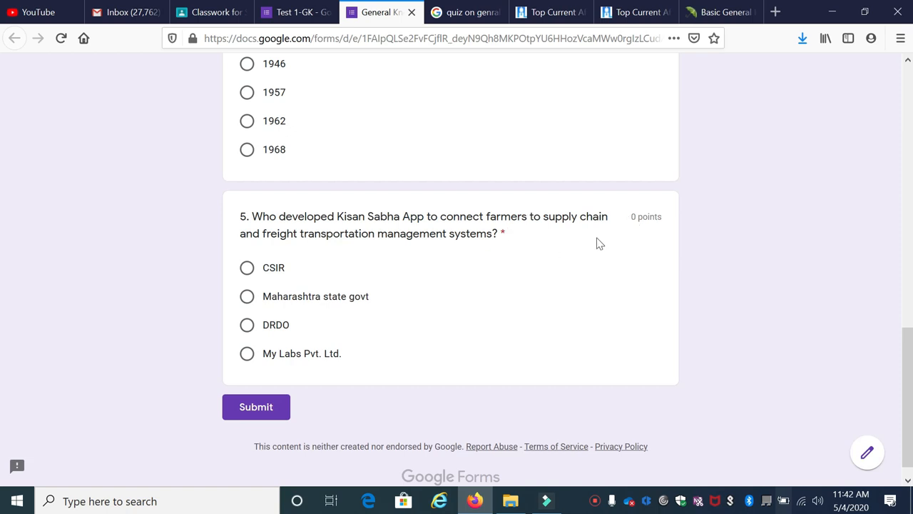
Step: Return from the preview to editing the form and set question 5, about the Kisan Sabha App, to 1 point in its answer key
{"action": "left_click", "coordinate": [867, 455]}
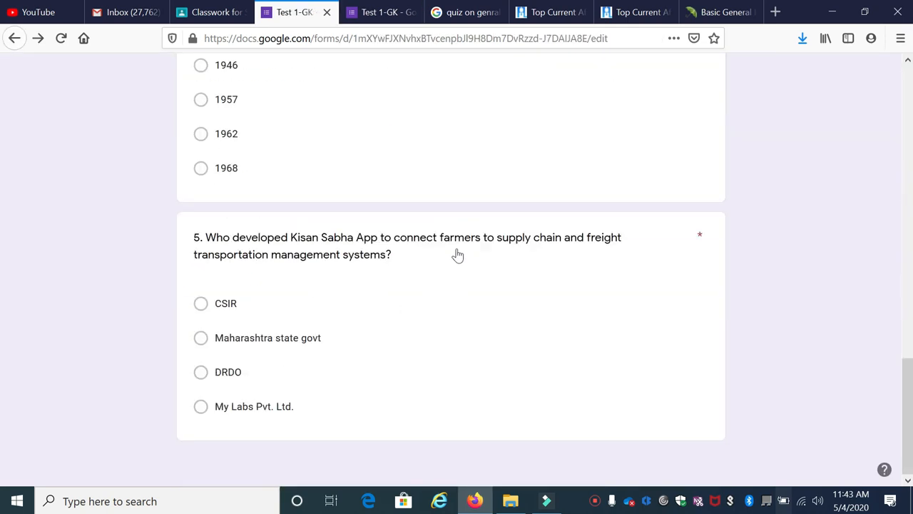
{"action": "left_click", "coordinate": [405, 269]}
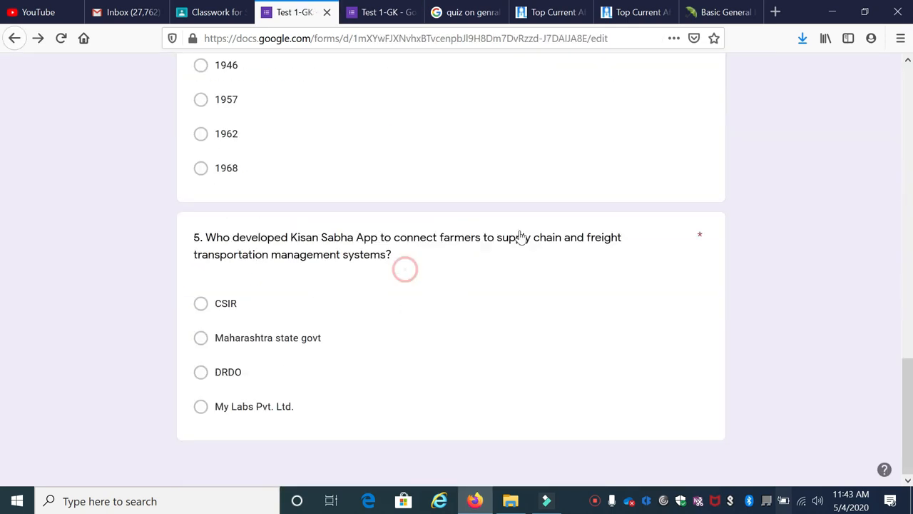
{"action": "left_click", "coordinate": [519, 228]}
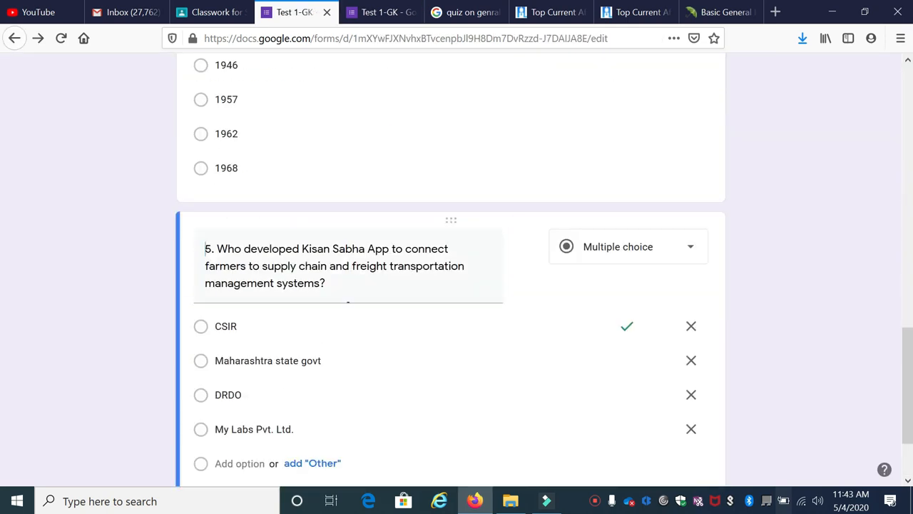
{"action": "scroll", "coordinate": [561, 271], "scroll_direction": "down", "scroll_amount": 2}
{"action": "key", "text": "ctrl+a"}
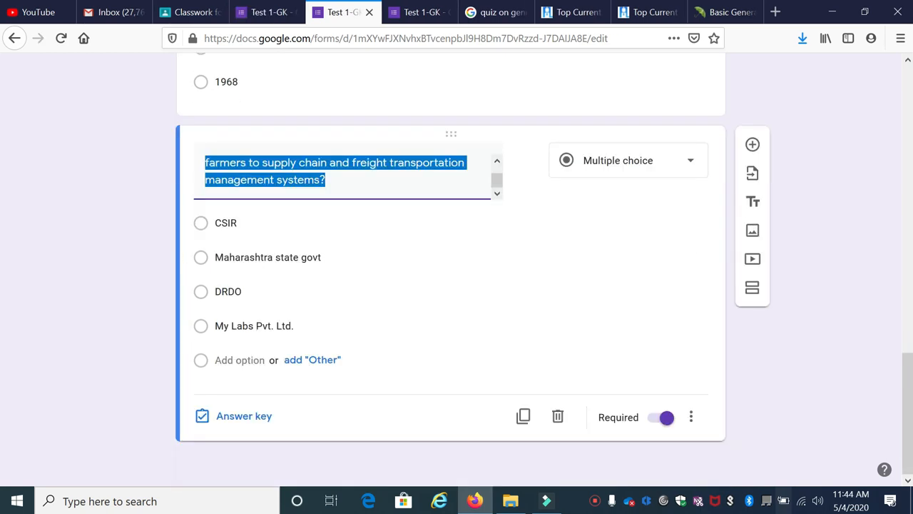
{"action": "left_click", "coordinate": [245, 420]}
{"action": "left_click", "coordinate": [674, 236]}
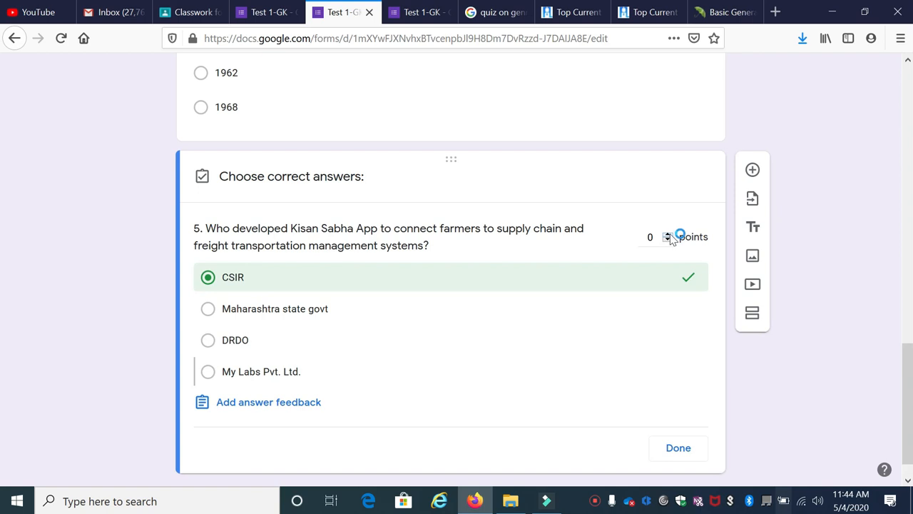
{"action": "left_click", "coordinate": [668, 234]}
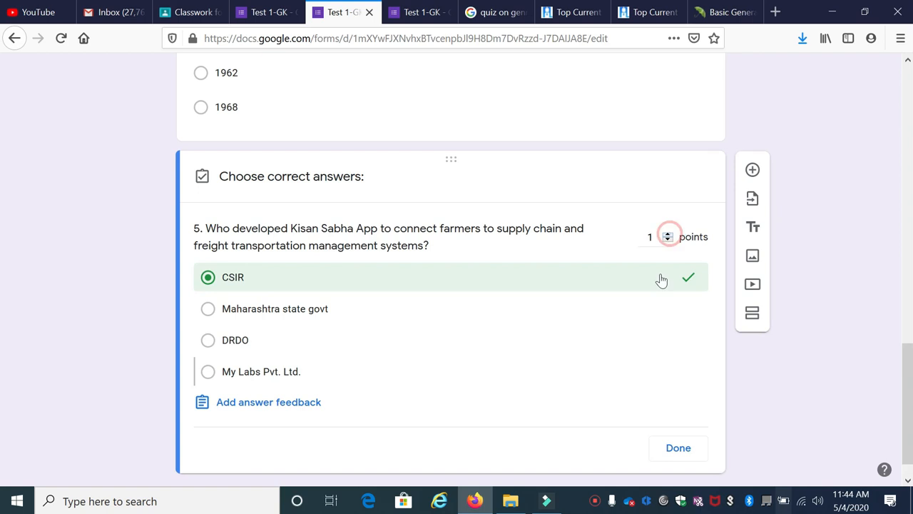
{"action": "left_click", "coordinate": [684, 449]}
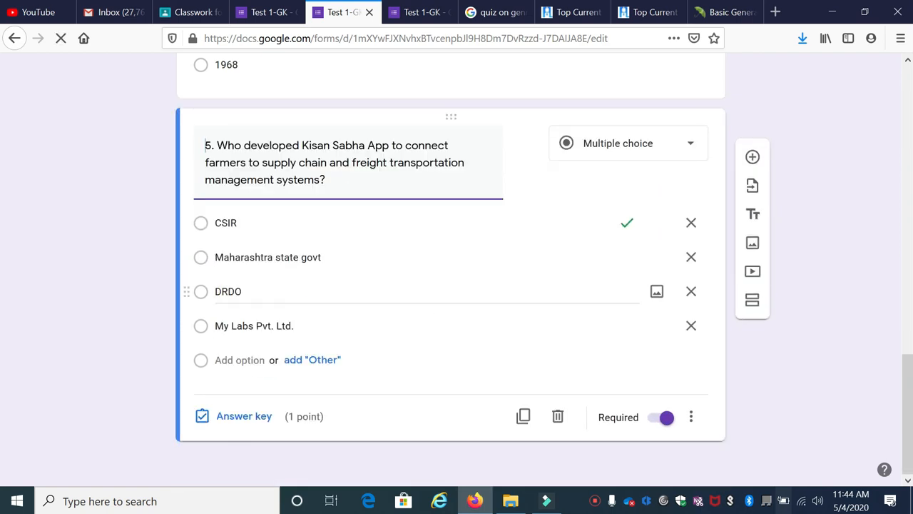
Step: Preview the quiz again and check the point value shown for question 5 about the Kisan Sabha App
{"action": "scroll", "coordinate": [742, 176], "scroll_direction": "up", "scroll_amount": 12}
{"action": "left_click", "coordinate": [697, 80]}
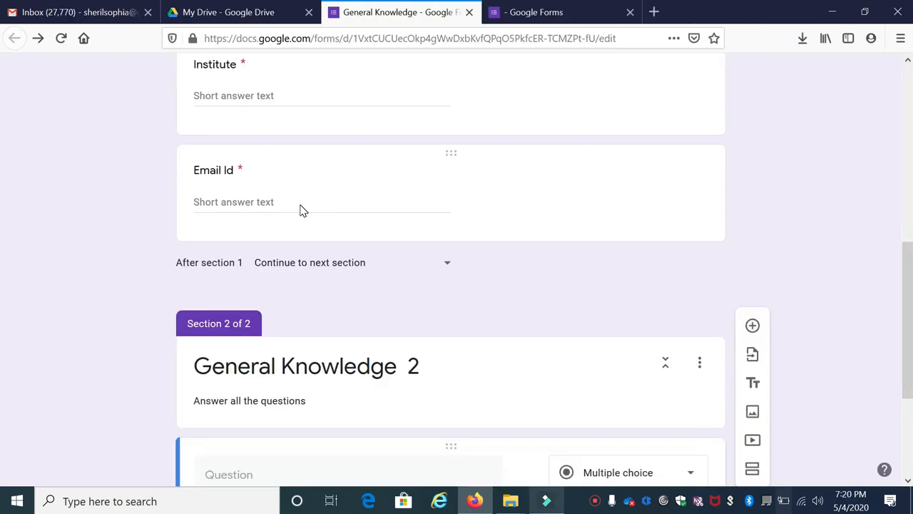
{"action": "scroll", "coordinate": [307, 214], "scroll_direction": "up", "scroll_amount": 2}
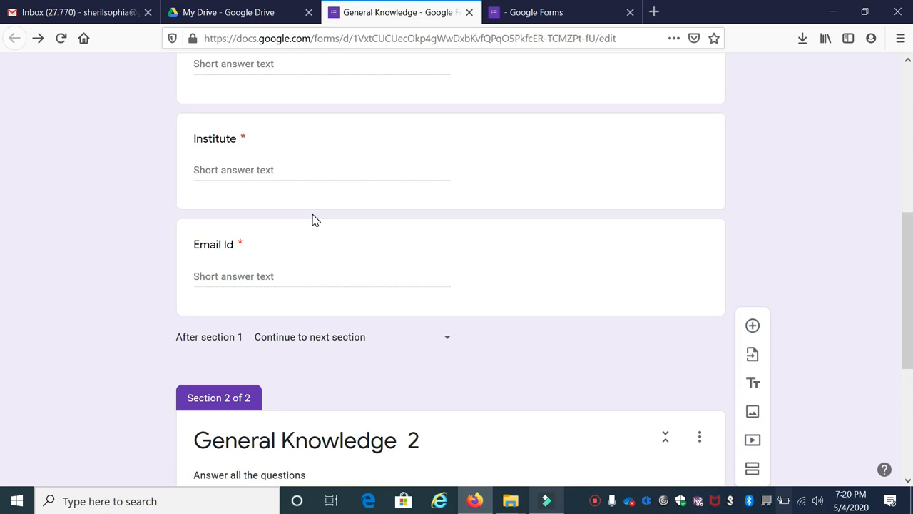
Step: Review the email collection option in the General Knowledge form's general settings and close the settings without saving
{"action": "scroll", "coordinate": [311, 220], "scroll_direction": "up", "scroll_amount": 5}
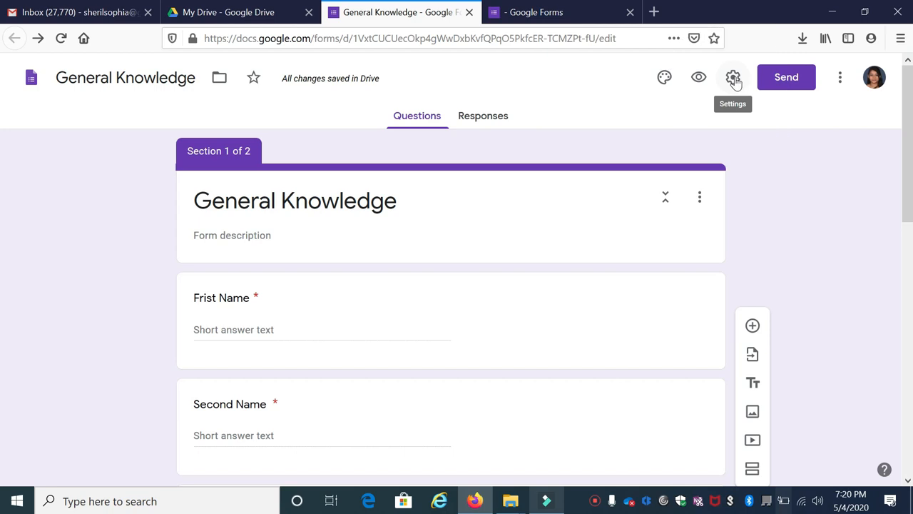
{"action": "left_click", "coordinate": [735, 80]}
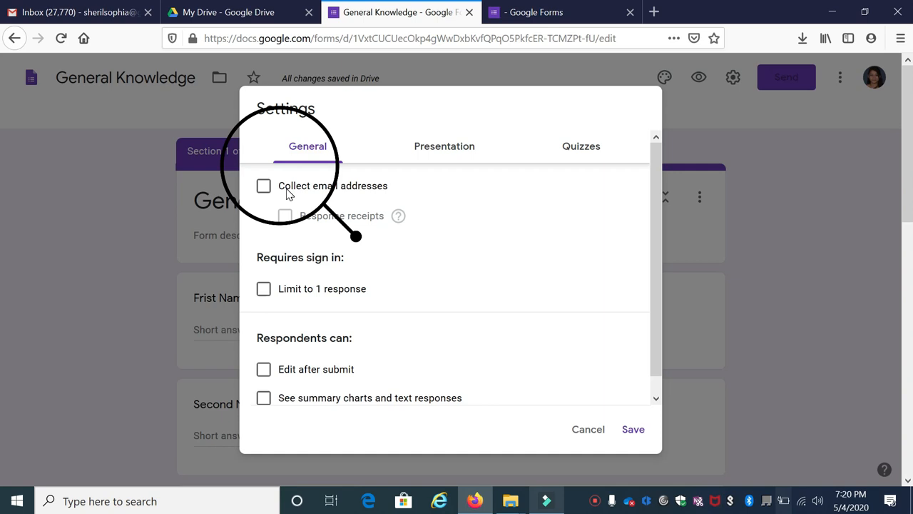
{"action": "left_click", "coordinate": [588, 429]}
Step: Delete the Email Id short-answer question from section 1 of the form
{"action": "scroll", "coordinate": [220, 296], "scroll_direction": "down", "scroll_amount": 3}
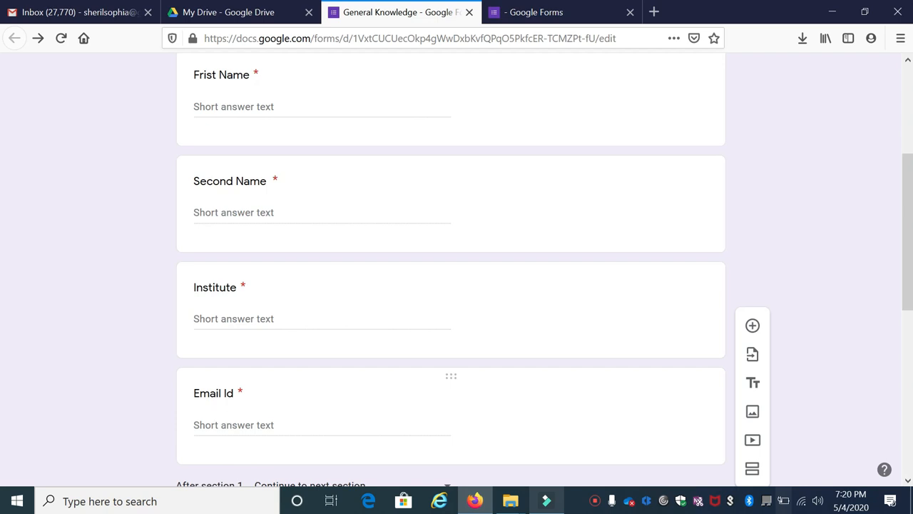
{"action": "scroll", "coordinate": [452, 332], "scroll_direction": "down", "scroll_amount": 3}
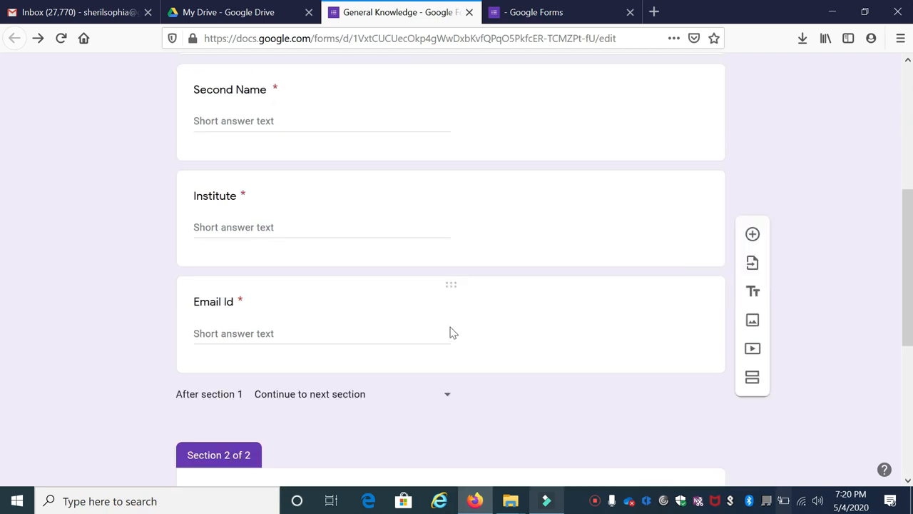
{"action": "left_click", "coordinate": [426, 191]}
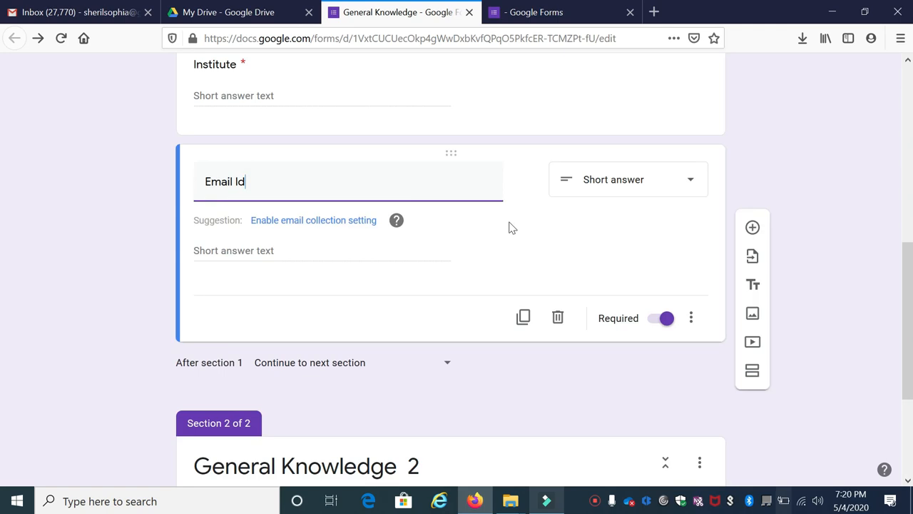
{"action": "left_click", "coordinate": [560, 317]}
Step: Enable Collect email addresses in the form's general settings and save the settings
{"action": "scroll", "coordinate": [503, 235], "scroll_direction": "up", "scroll_amount": 3}
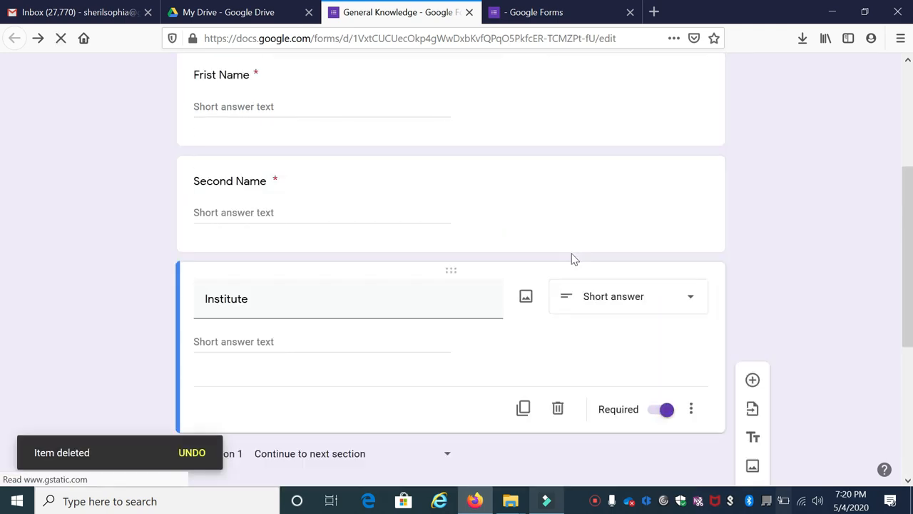
{"action": "scroll", "coordinate": [699, 209], "scroll_direction": "up", "scroll_amount": 3}
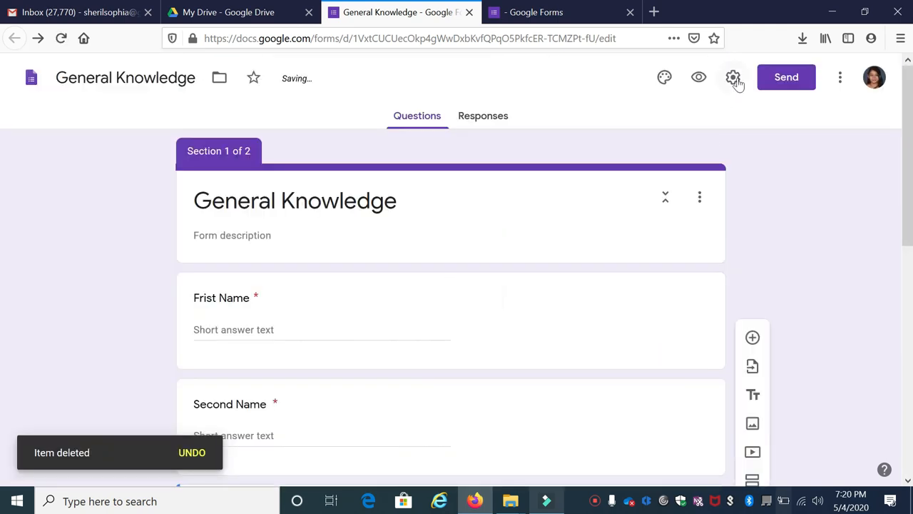
{"action": "left_click", "coordinate": [732, 77]}
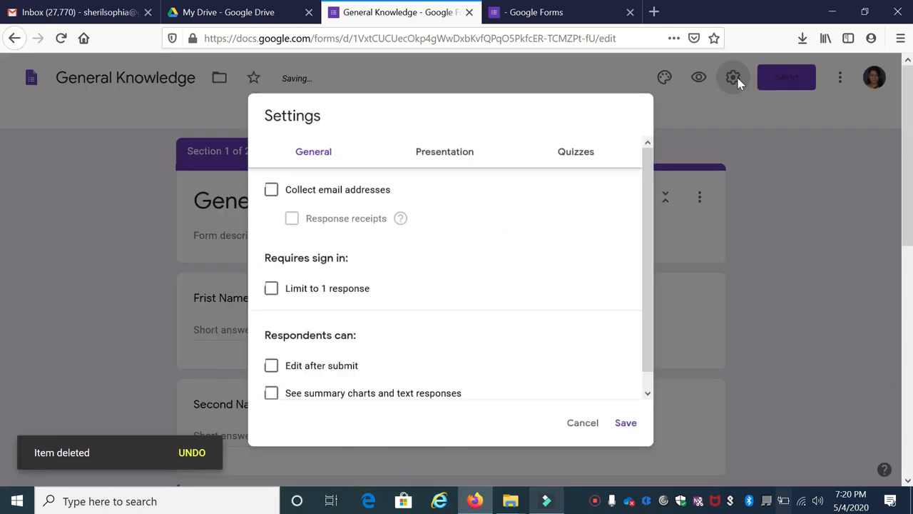
{"action": "left_click", "coordinate": [263, 187]}
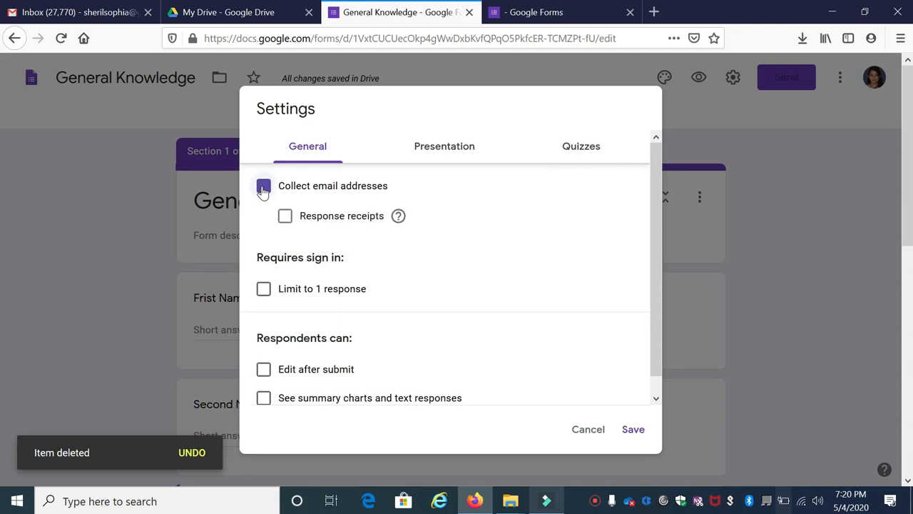
{"action": "left_click", "coordinate": [633, 430]}
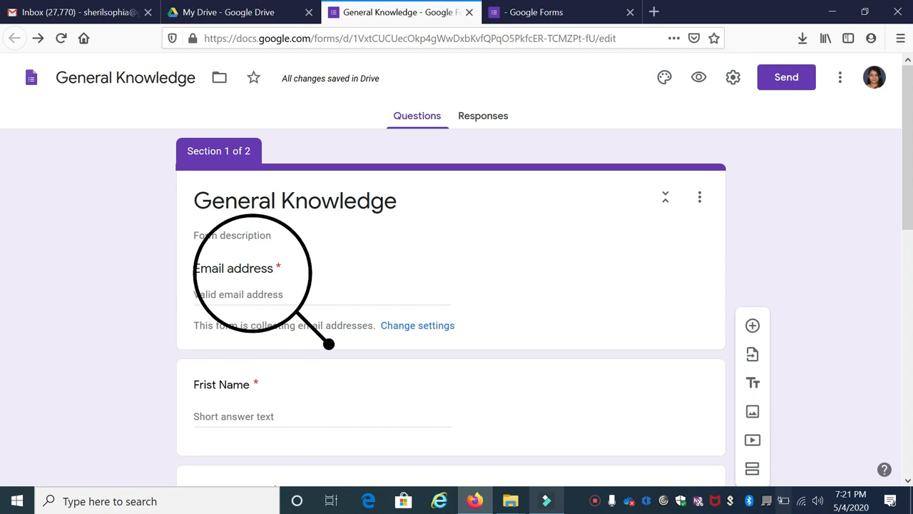
Step: Try the Limit to 1 response option in the form's general settings
{"action": "left_click", "coordinate": [732, 77]}
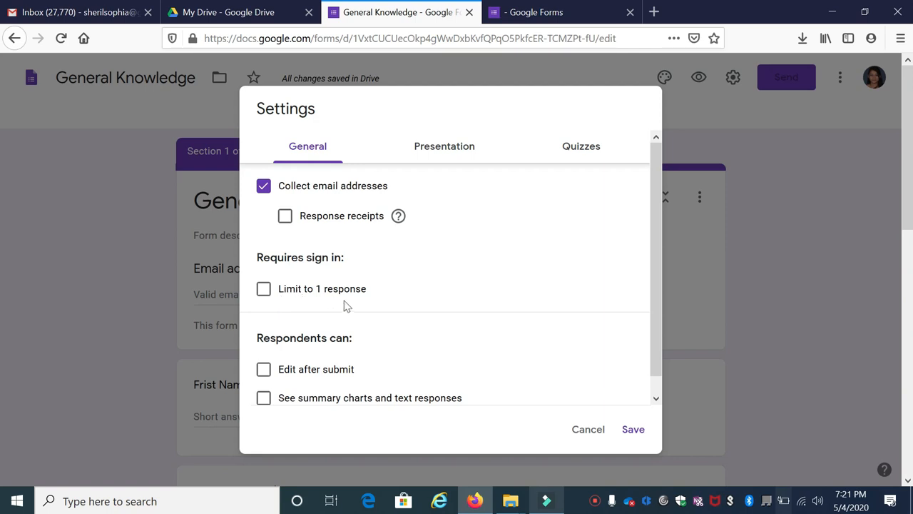
{"action": "left_click", "coordinate": [264, 289]}
{"action": "left_click", "coordinate": [264, 289]}
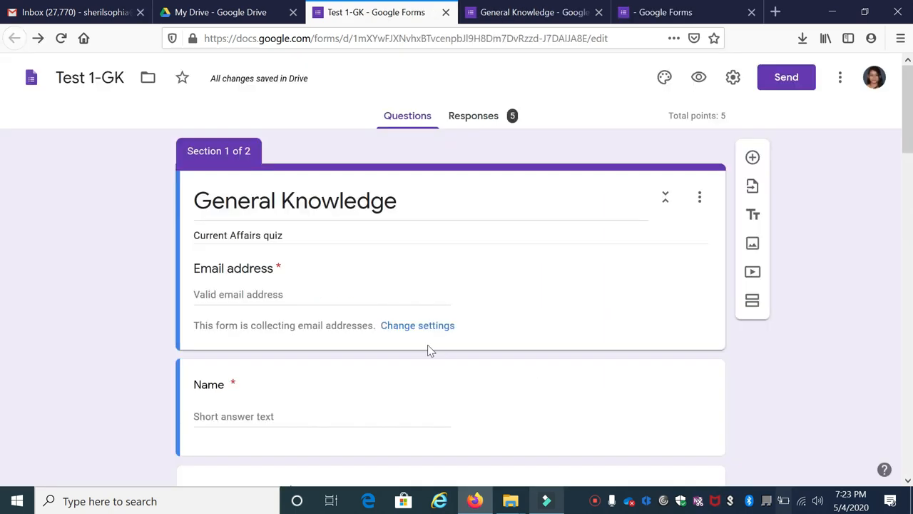
Step: Preview the Test 1-GK form and fill in the respondent's email address and name
{"action": "left_click", "coordinate": [698, 77]}
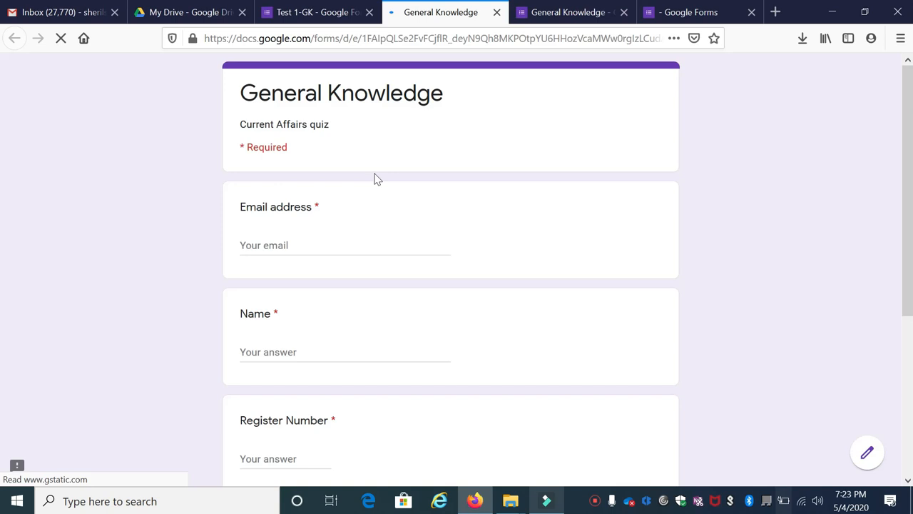
{"action": "left_click", "coordinate": [288, 242]}
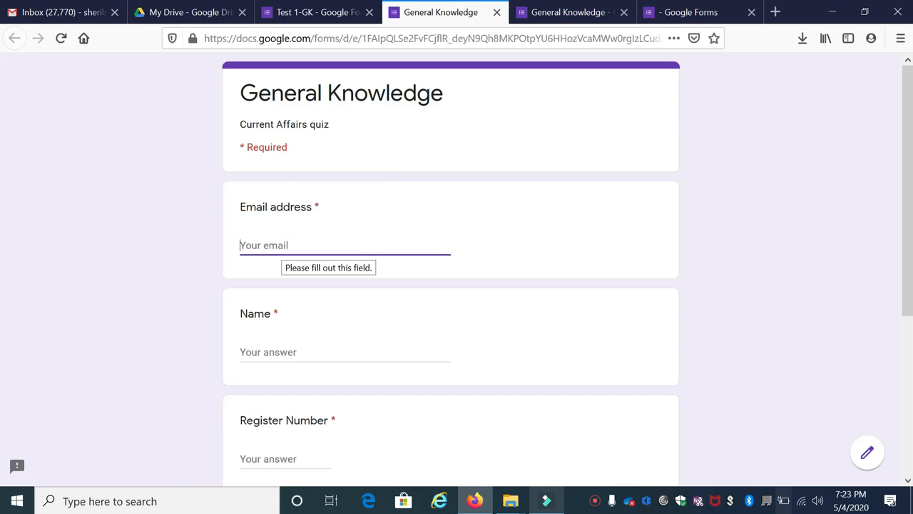
{"action": "left_click", "coordinate": [273, 351]}
{"action": "type", "text": "Shyla"}
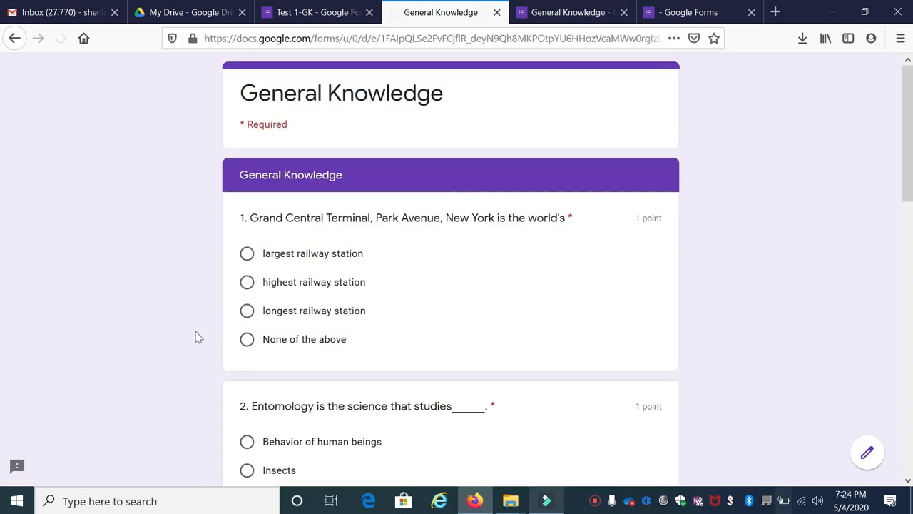
Step: Answer question 1 with "largest railway station" and question 2 with "Insects"
{"action": "scroll", "coordinate": [365, 239], "scroll_direction": "down", "scroll_amount": 3}
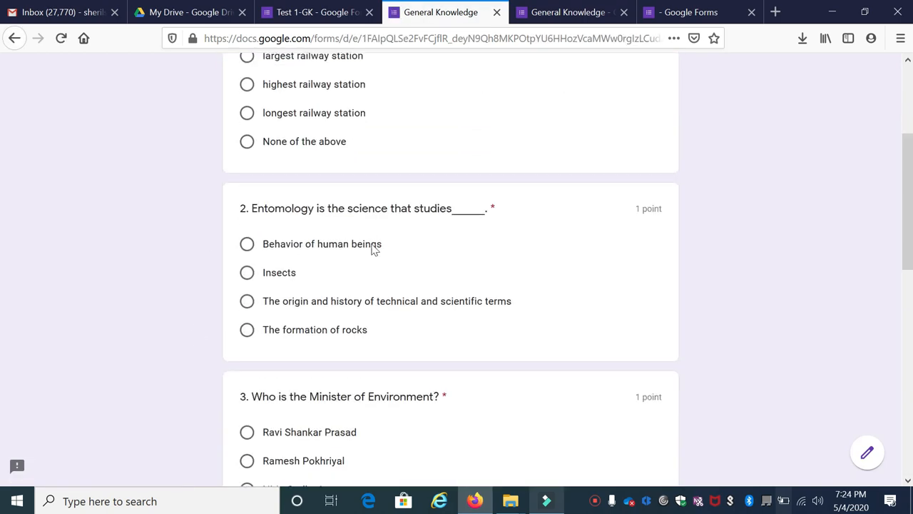
{"action": "scroll", "coordinate": [374, 248], "scroll_direction": "up", "scroll_amount": 3}
{"action": "left_click", "coordinate": [307, 253]}
{"action": "scroll", "coordinate": [285, 313], "scroll_direction": "down", "scroll_amount": 2}
{"action": "left_click", "coordinate": [269, 321]}
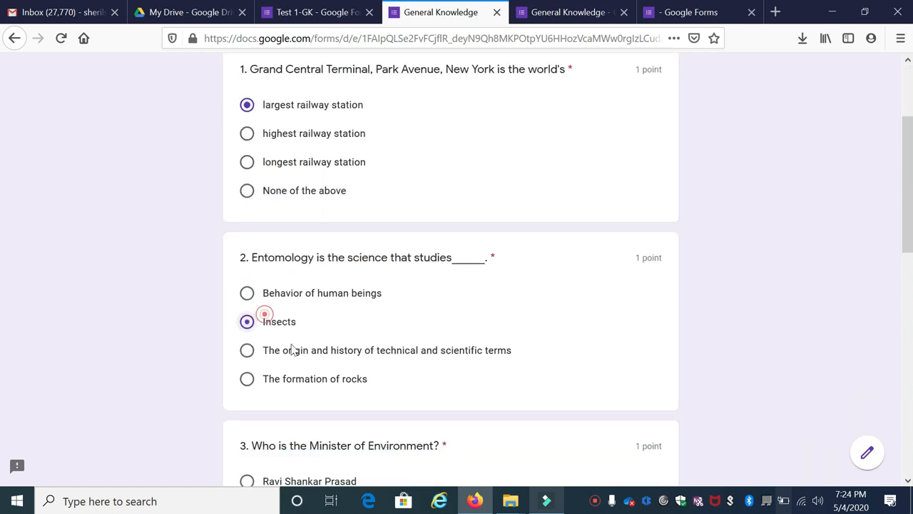
Step: Answer question 3 with "Prakash Javadekar", question 4 with "1946" and question 5 with "CSIR"
{"action": "scroll", "coordinate": [294, 348], "scroll_direction": "down", "scroll_amount": 4}
{"action": "left_click", "coordinate": [280, 271]}
{"action": "scroll", "coordinate": [289, 300], "scroll_direction": "down", "scroll_amount": 1}
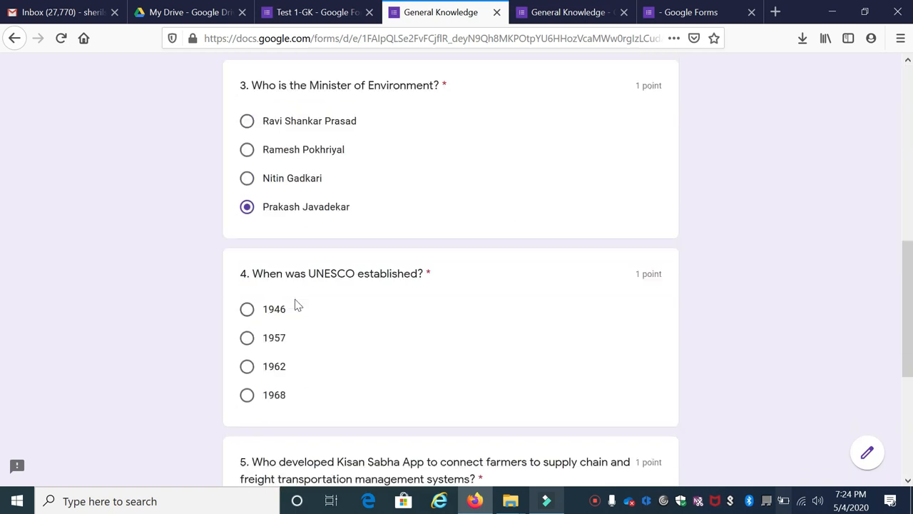
{"action": "scroll", "coordinate": [293, 299], "scroll_direction": "down", "scroll_amount": 2}
{"action": "left_click", "coordinate": [265, 147]}
{"action": "scroll", "coordinate": [261, 214], "scroll_direction": "down", "scroll_amount": 2}
{"action": "left_click_drag", "start_coordinate": [263, 230], "coordinate": [268, 221]}
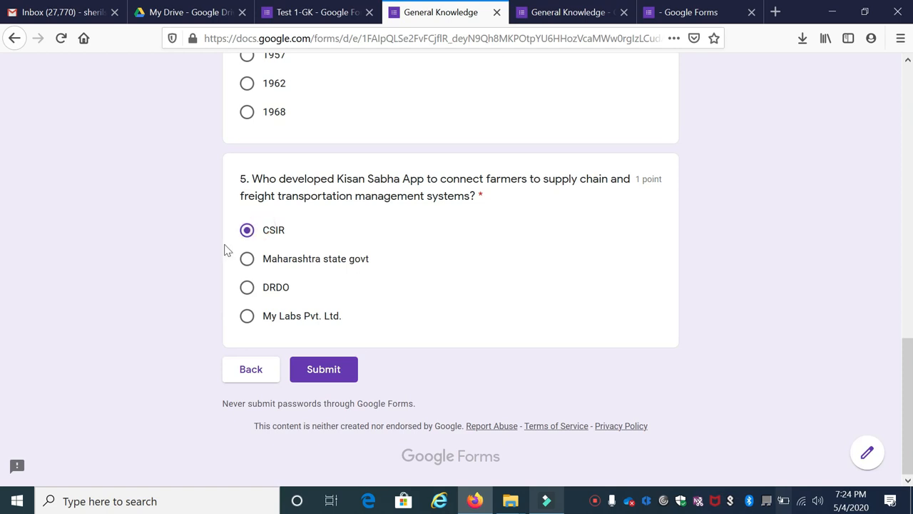
Step: Submit the completed quiz response and open a blank form for another response
{"action": "left_click", "coordinate": [331, 374]}
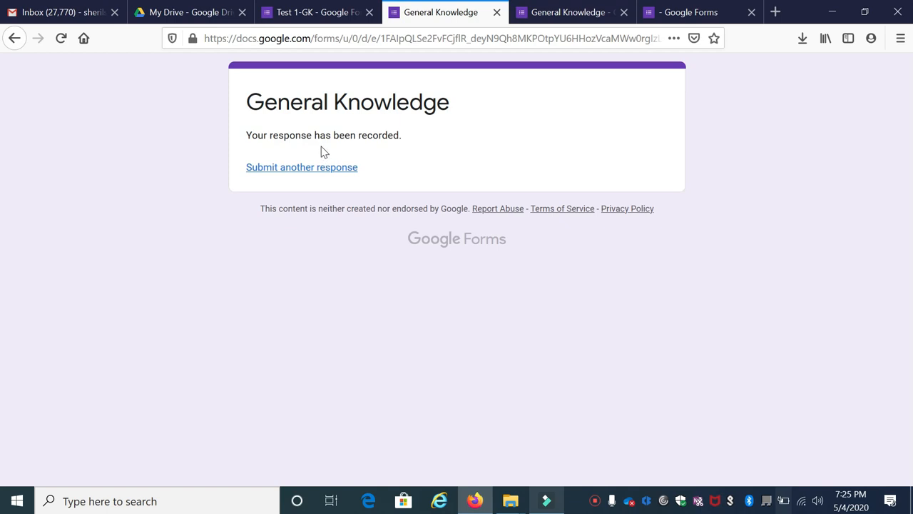
{"action": "left_click", "coordinate": [321, 167]}
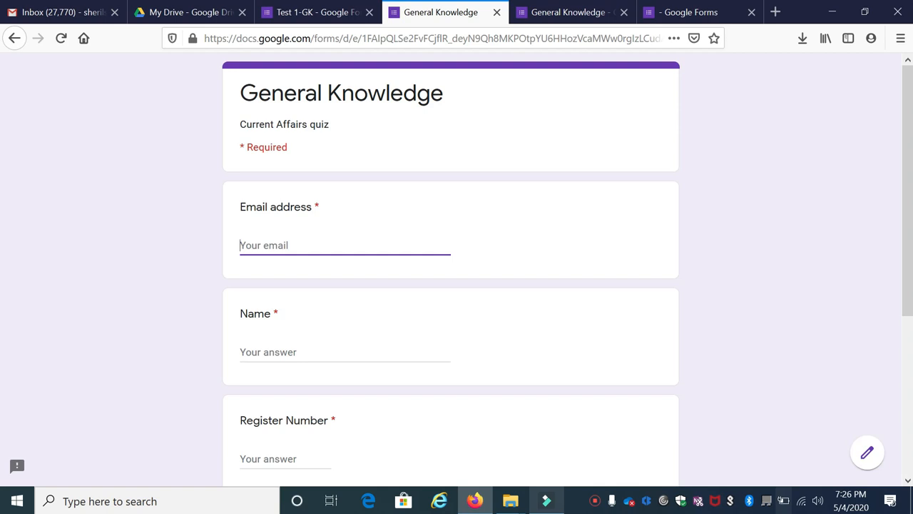
Step: Return to the Test 1-GK editor, enable Limit to 1 response in the general settings and save
{"action": "left_click", "coordinate": [317, 12]}
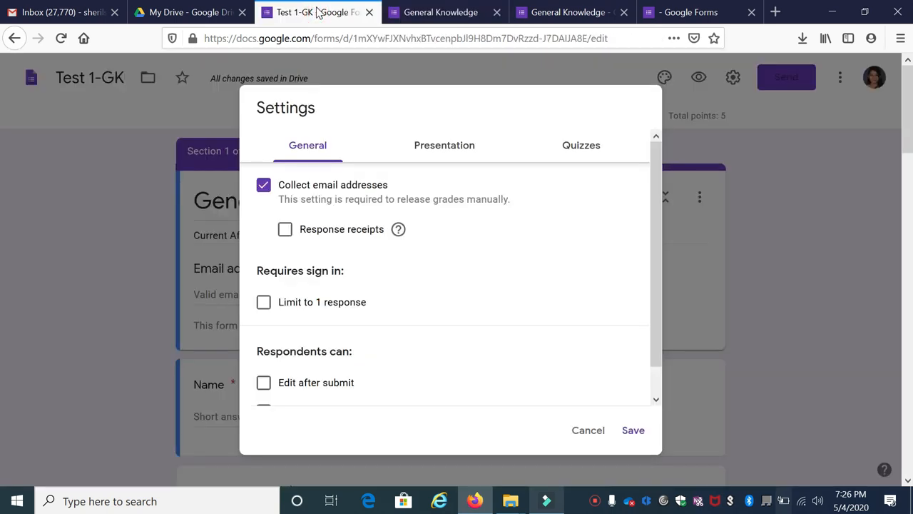
{"action": "left_click", "coordinate": [264, 305]}
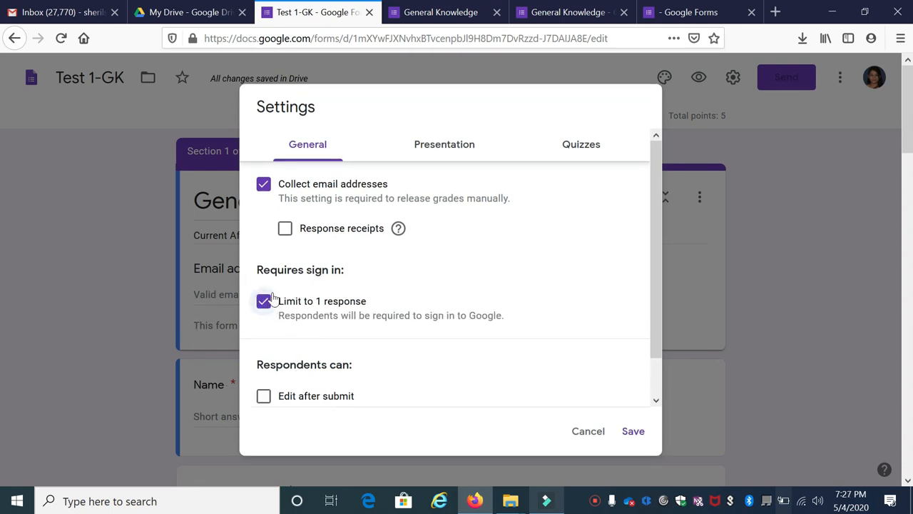
{"action": "left_click", "coordinate": [633, 432]}
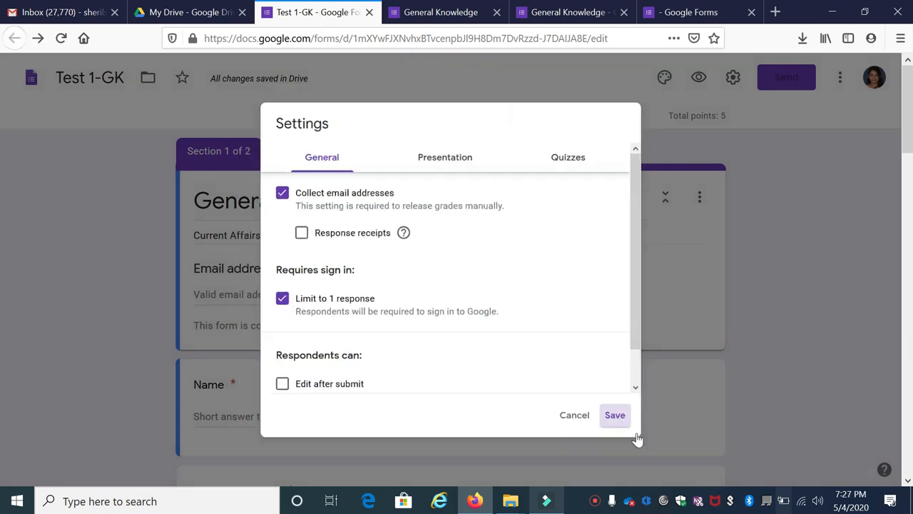
Step: Preview the quiz, fill in the respondent's email, name and register number, and continue to the next section
{"action": "left_click", "coordinate": [700, 78]}
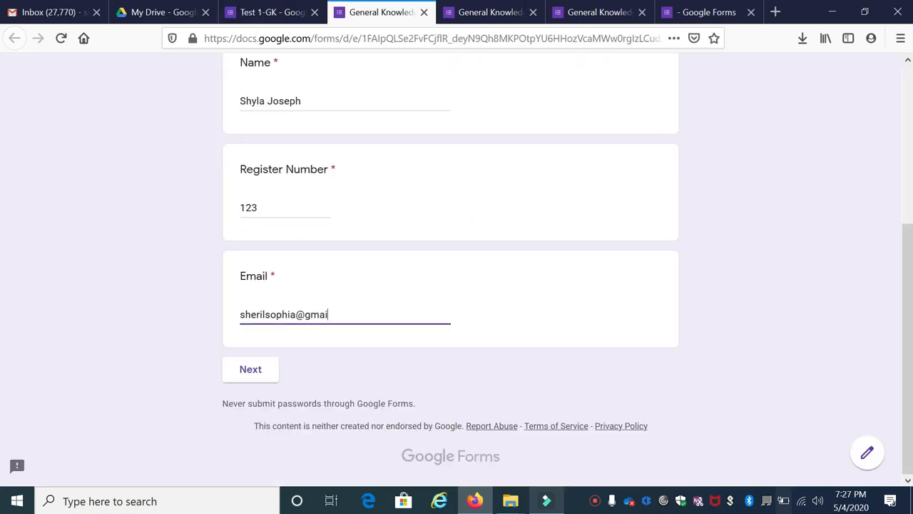
{"action": "type", "text": "l.com"}
{"action": "left_click", "coordinate": [250, 367]}
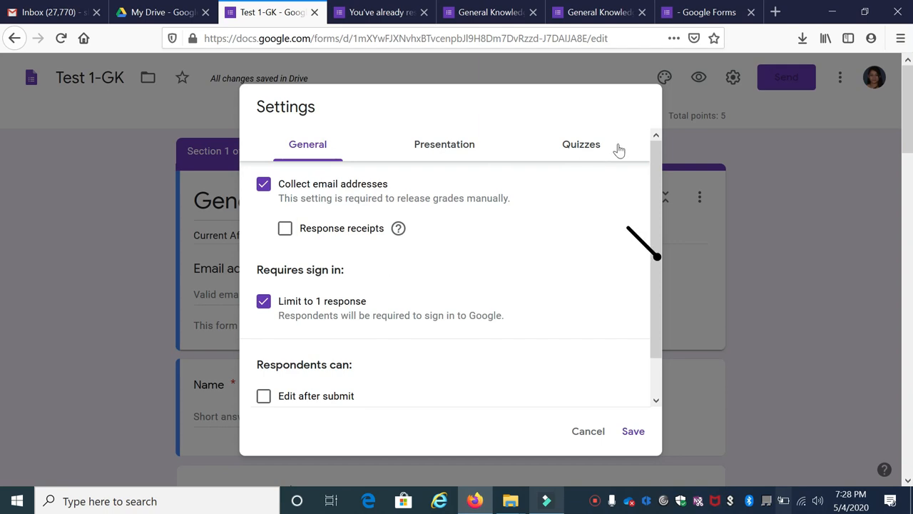
Step: Set the quiz to release grades immediately after each submission and save the settings
{"action": "left_click", "coordinate": [592, 145]}
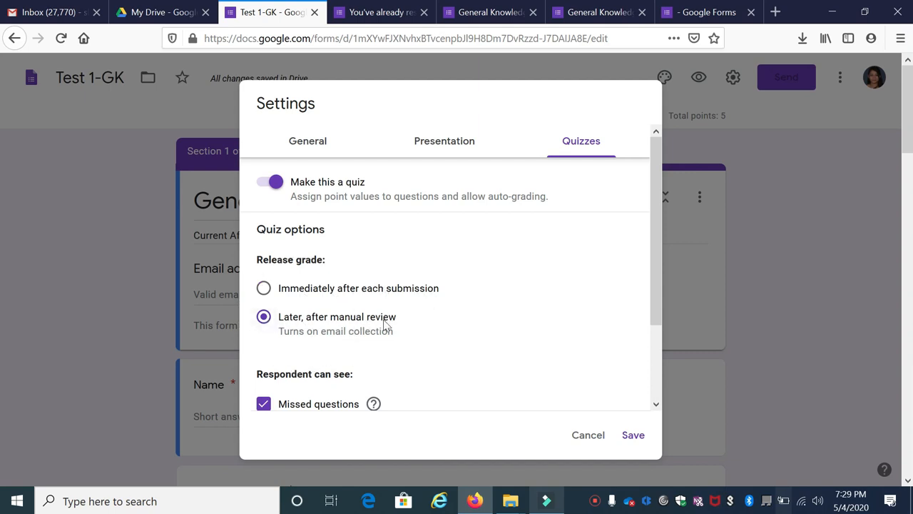
{"action": "left_click", "coordinate": [264, 288]}
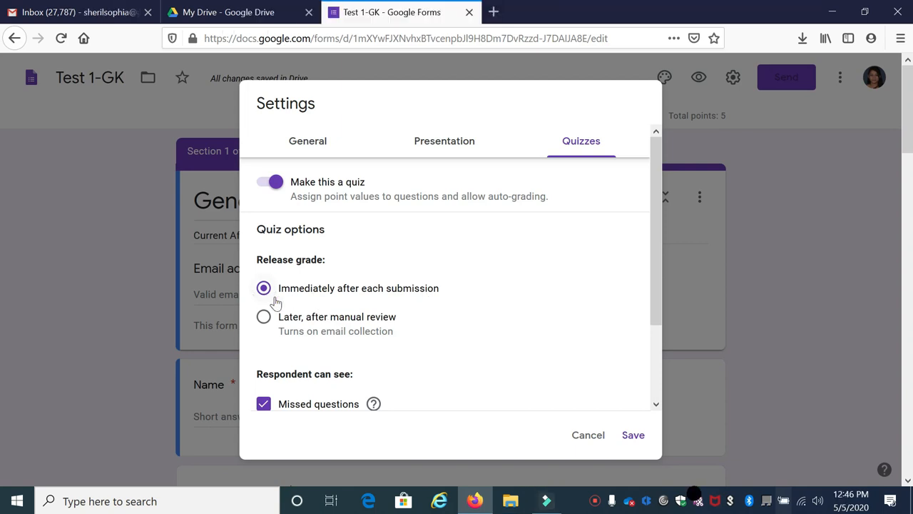
{"action": "left_click", "coordinate": [632, 435]}
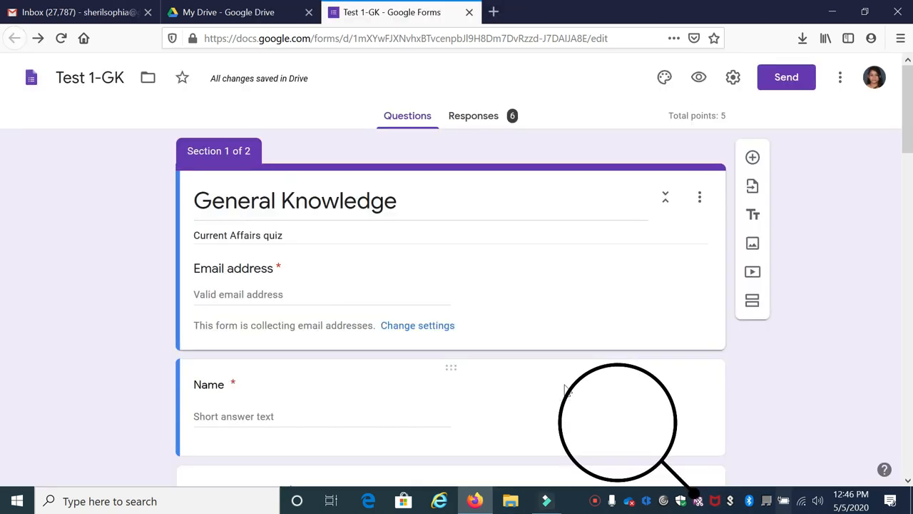
Step: Show the quiz's response summary and open the collected responses in Google Sheets
{"action": "left_click", "coordinate": [473, 121]}
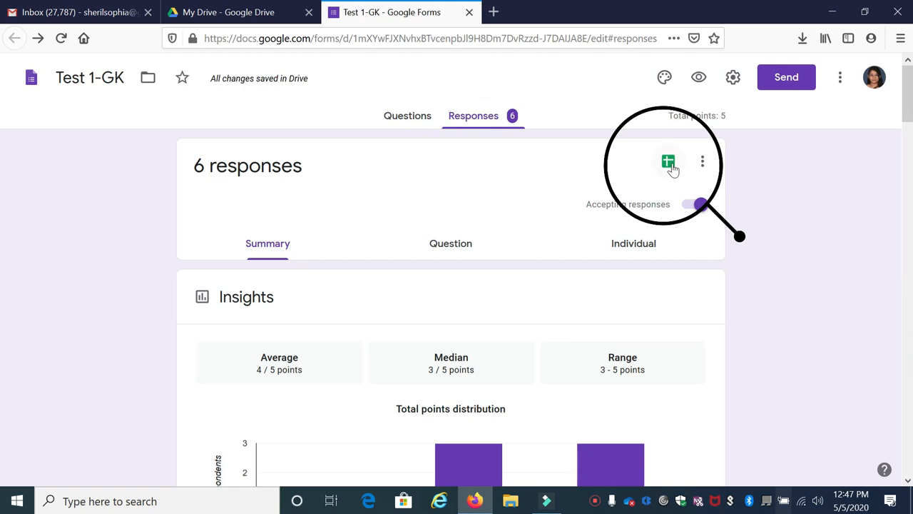
{"action": "left_click", "coordinate": [669, 166]}
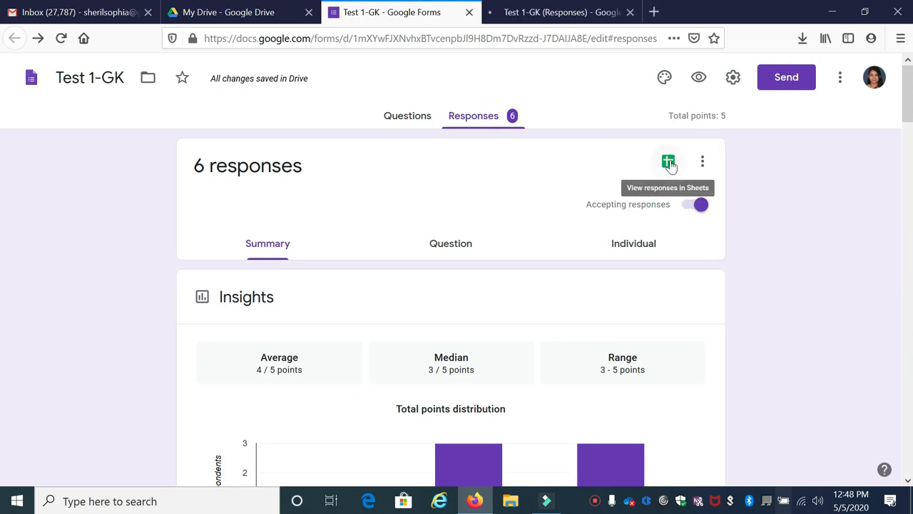
{"action": "left_click", "coordinate": [667, 164]}
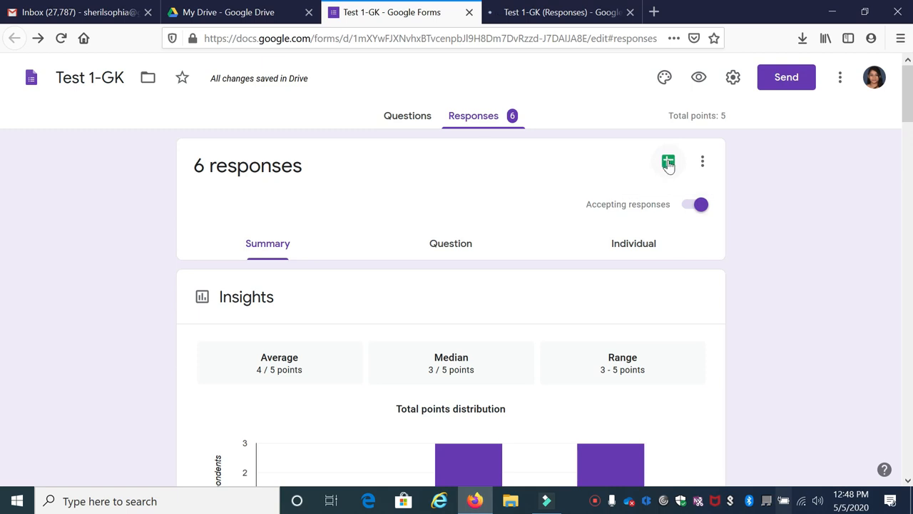
Step: Create a new spreadsheet named Test 1-GK (Responses) as the destination for the quiz responses
{"action": "left_click", "coordinate": [668, 164]}
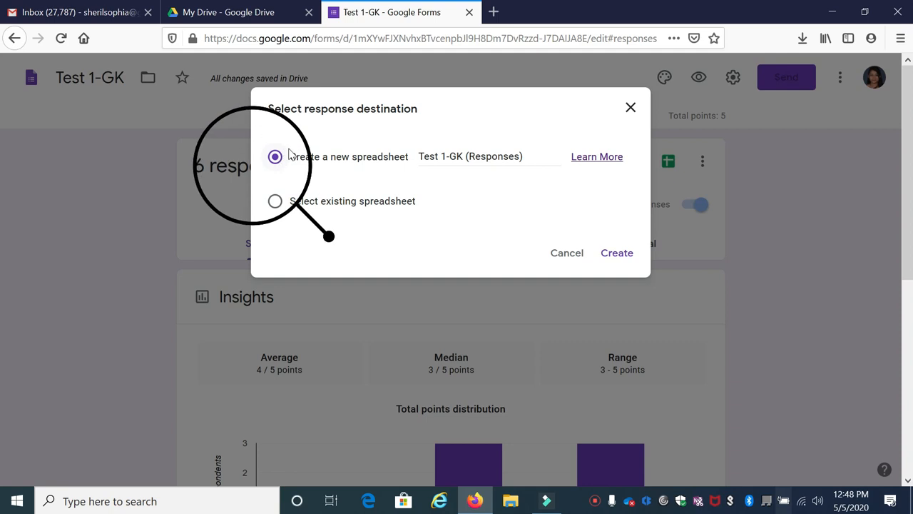
{"action": "left_click", "coordinate": [416, 156]}
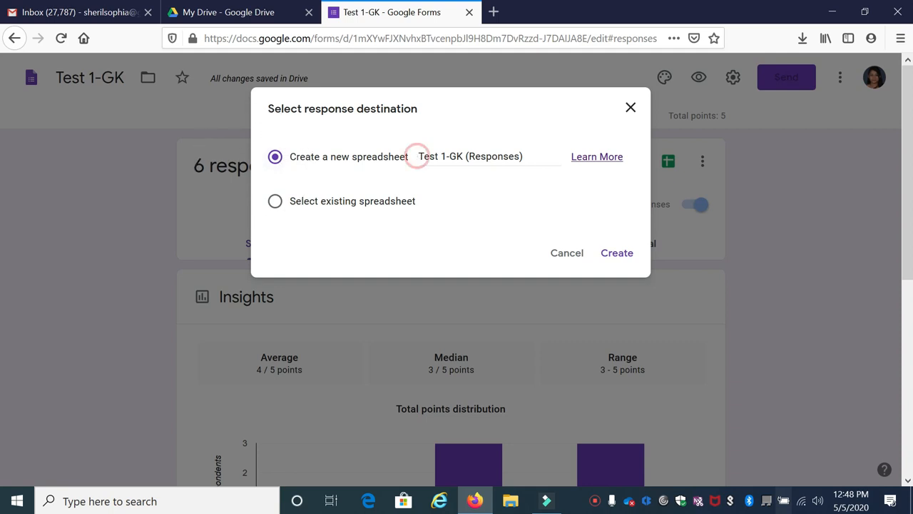
{"action": "left_click_drag", "start_coordinate": [418, 157], "coordinate": [523, 156]}
{"action": "left_click", "coordinate": [531, 184]}
{"action": "left_click", "coordinate": [618, 253]}
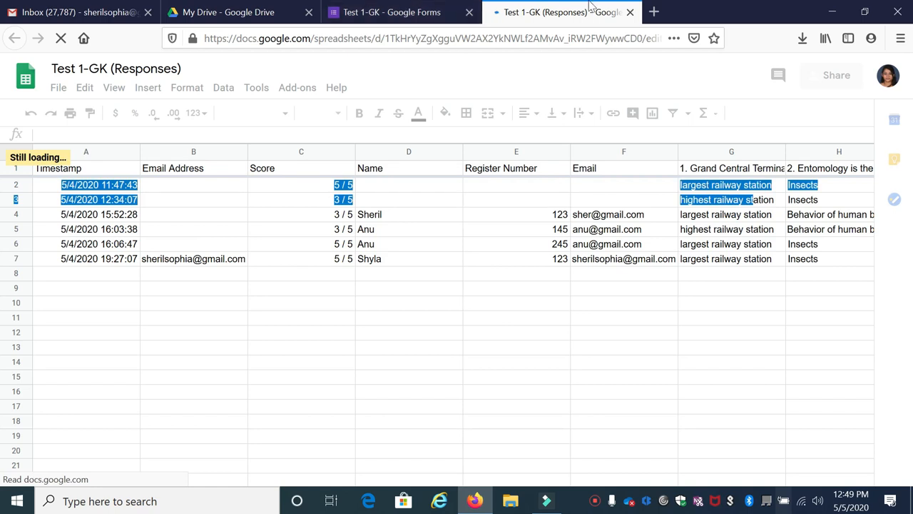
Step: View the collected answers in the Test 1-GK (Responses) spreadsheet and return to the form's response summary
{"action": "left_click", "coordinate": [443, 12]}
{"action": "scroll", "coordinate": [568, 316], "scroll_direction": "up", "scroll_amount": 7}
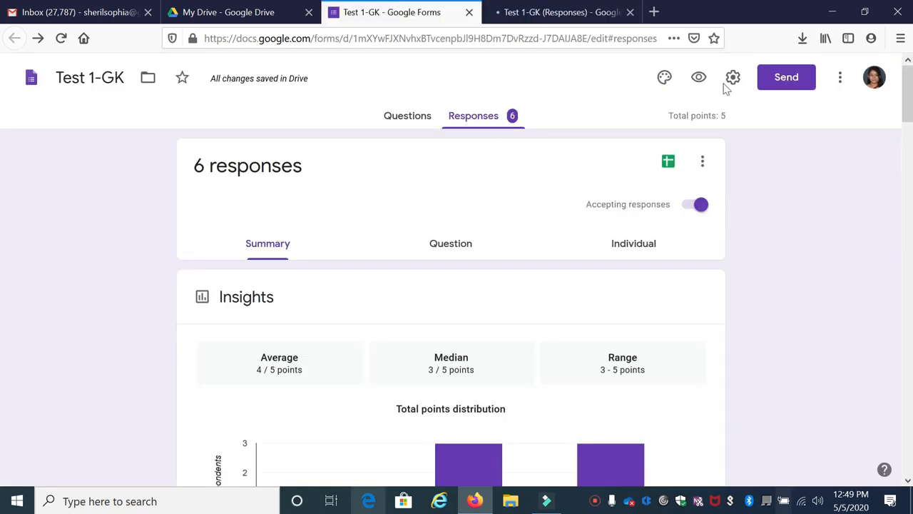
{"action": "left_click", "coordinate": [601, 11]}
{"action": "left_click", "coordinate": [344, 13]}
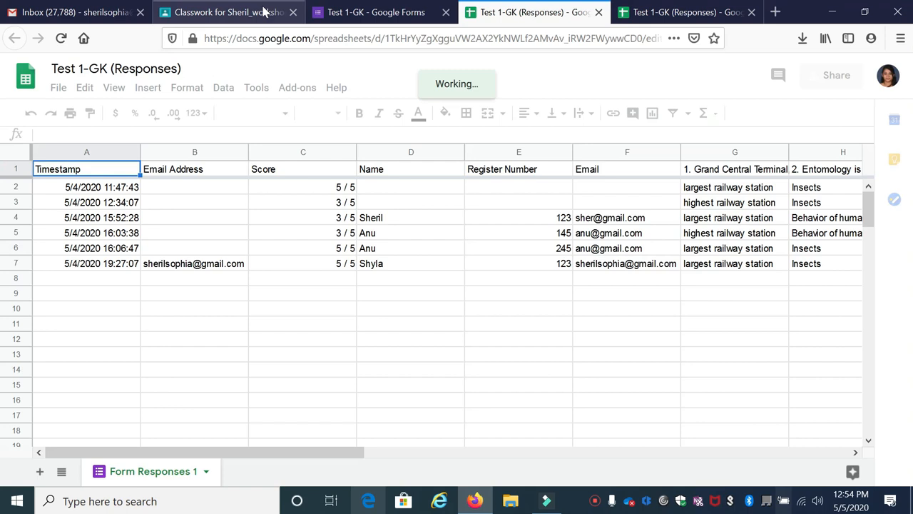
Step: Switch to the General Knowledge assignment in Google Classroom and review its class and student recipients, keeping All students selected
{"action": "left_click", "coordinate": [260, 11]}
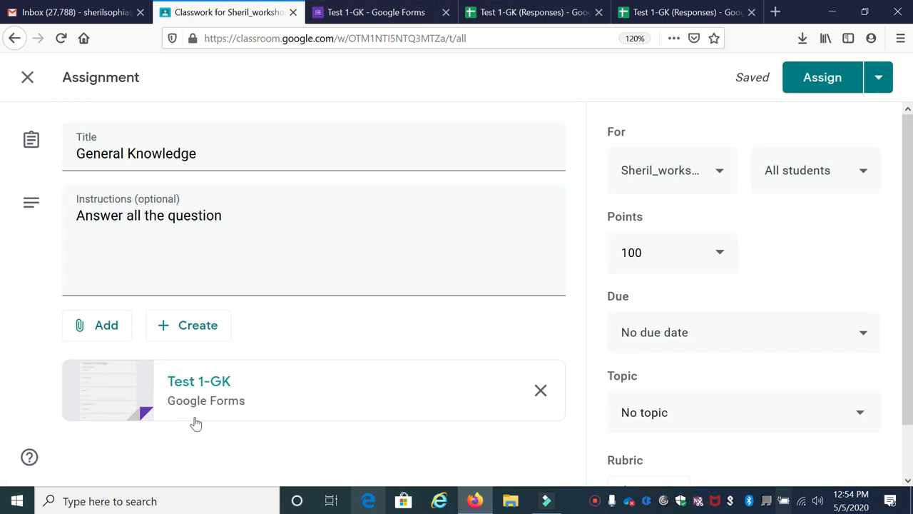
{"action": "left_click", "coordinate": [721, 175]}
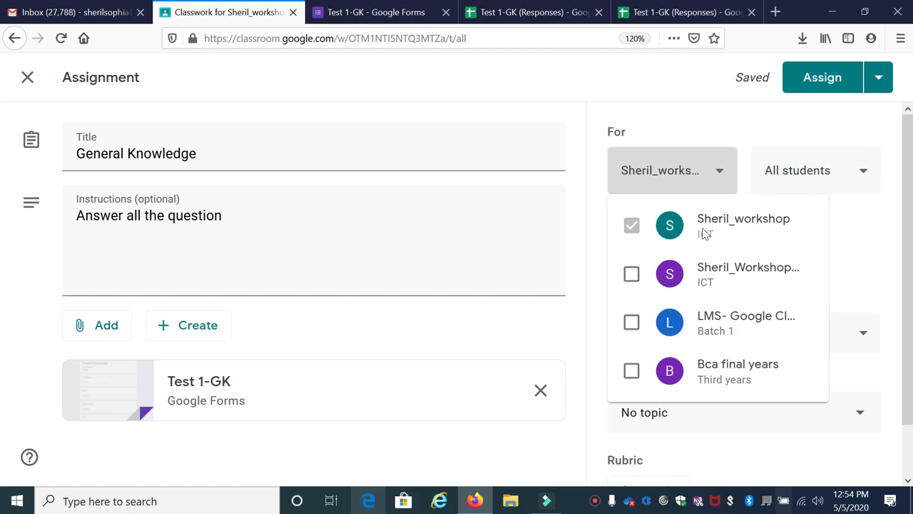
{"action": "left_click", "coordinate": [849, 185]}
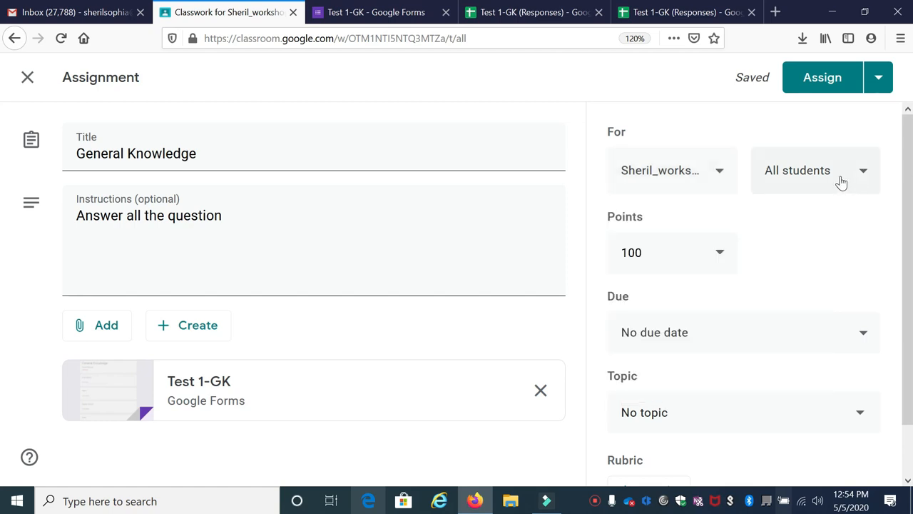
{"action": "left_click", "coordinate": [846, 178]}
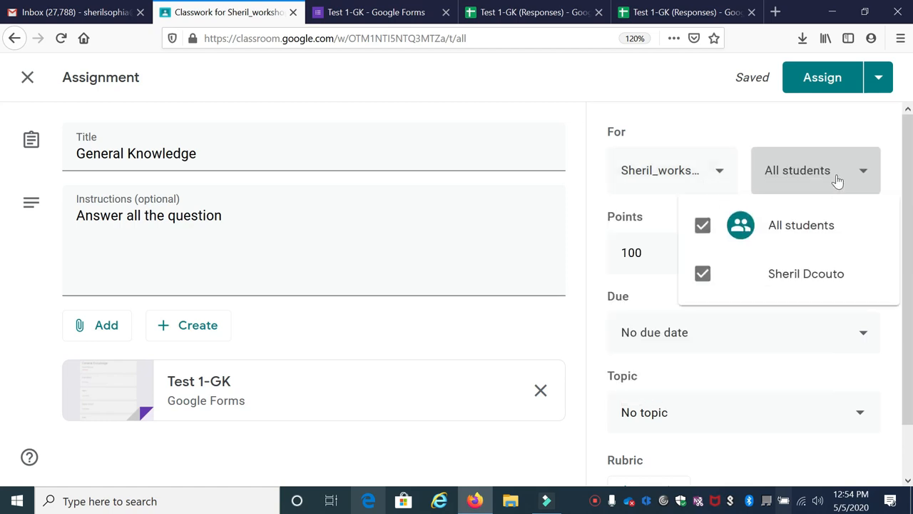
{"action": "left_click", "coordinate": [779, 227]}
{"action": "left_click", "coordinate": [776, 228]}
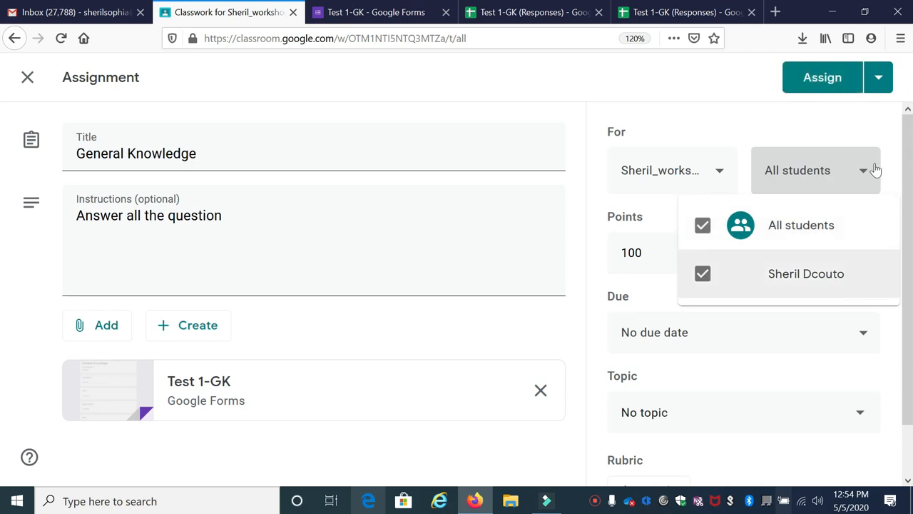
{"action": "key", "text": "Tab"}
Step: Set the assignment's points to 5 and check the due date options, leaving No due date
{"action": "left_click", "coordinate": [657, 253]}
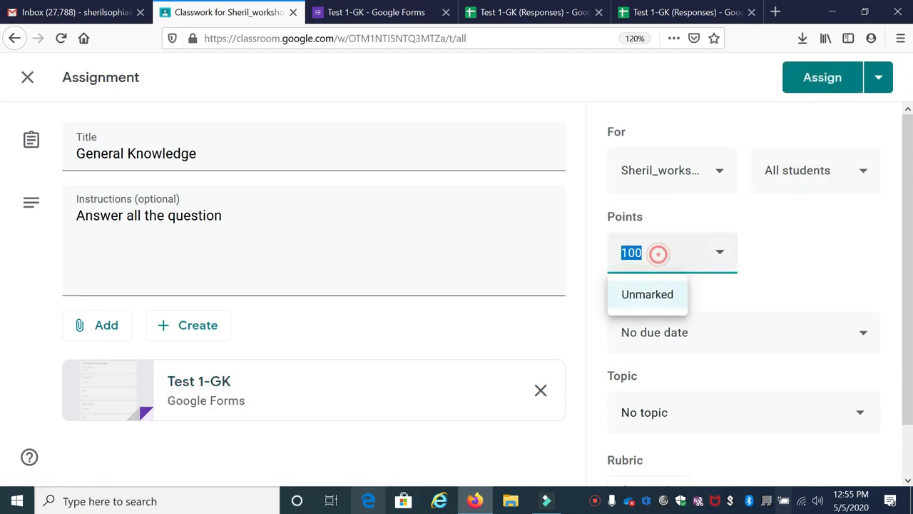
{"action": "type", "text": "5"}
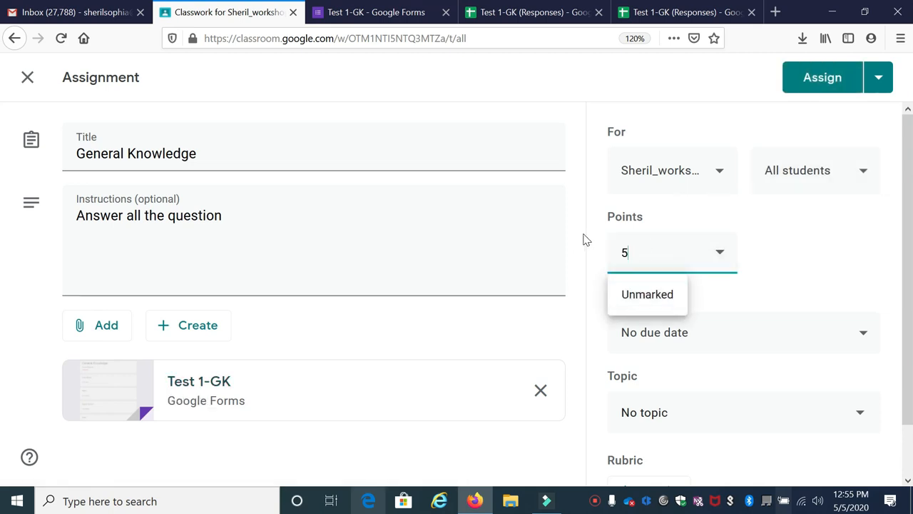
{"action": "left_click", "coordinate": [781, 277]}
{"action": "left_click", "coordinate": [816, 340]}
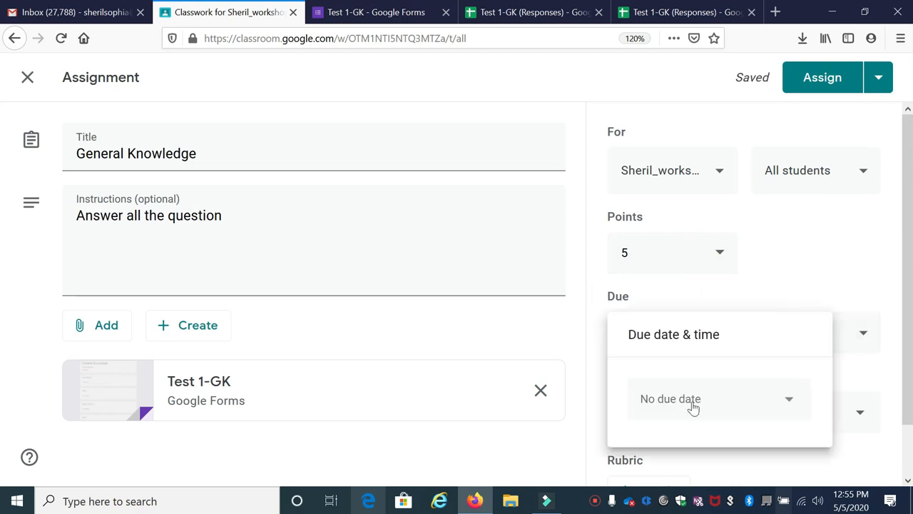
{"action": "left_click", "coordinate": [892, 260]}
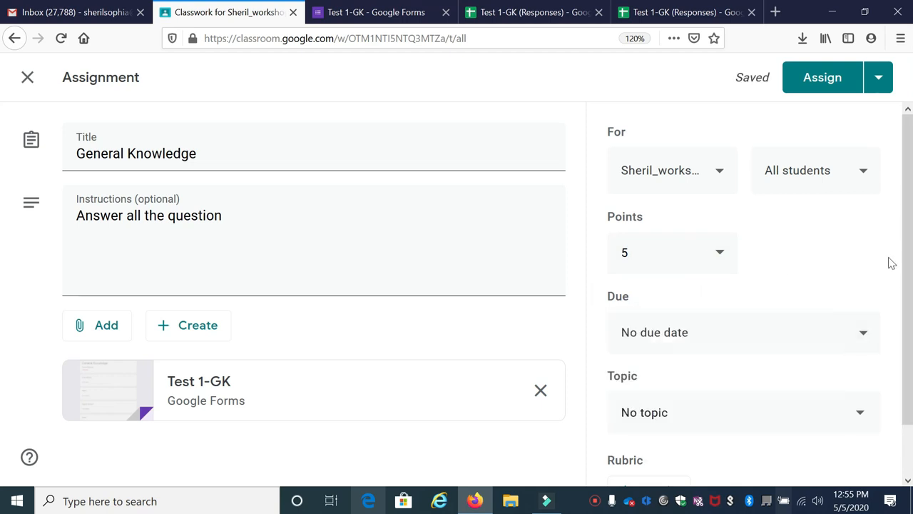
Step: Create a new topic named Quiz Assignement for the General Knowledge assignment
{"action": "scroll", "coordinate": [805, 335], "scroll_direction": "down", "scroll_amount": 1}
{"action": "left_click", "coordinate": [778, 348]}
{"action": "left_click", "coordinate": [761, 355]}
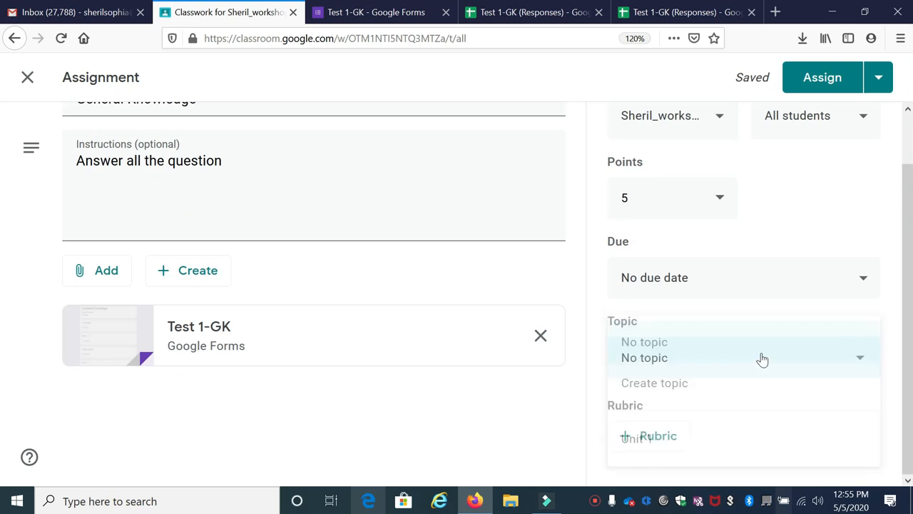
{"action": "left_click", "coordinate": [681, 361]}
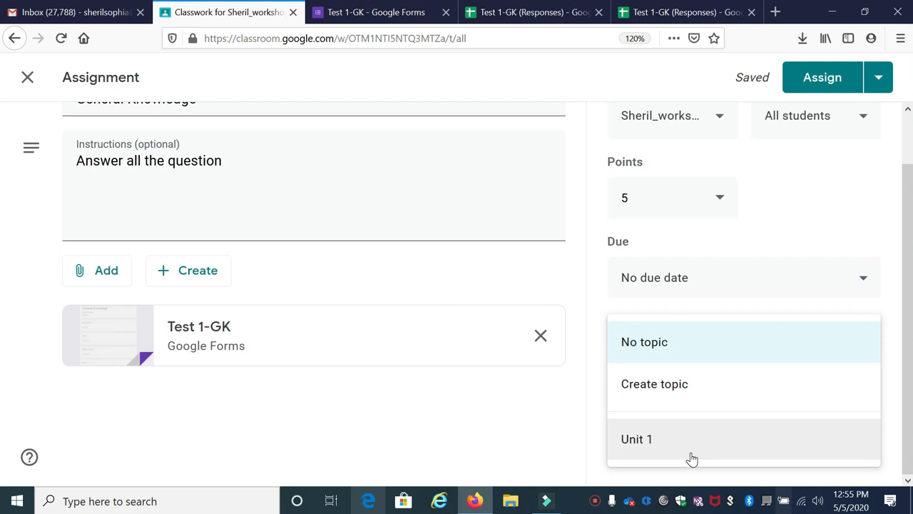
{"action": "left_click", "coordinate": [695, 381]}
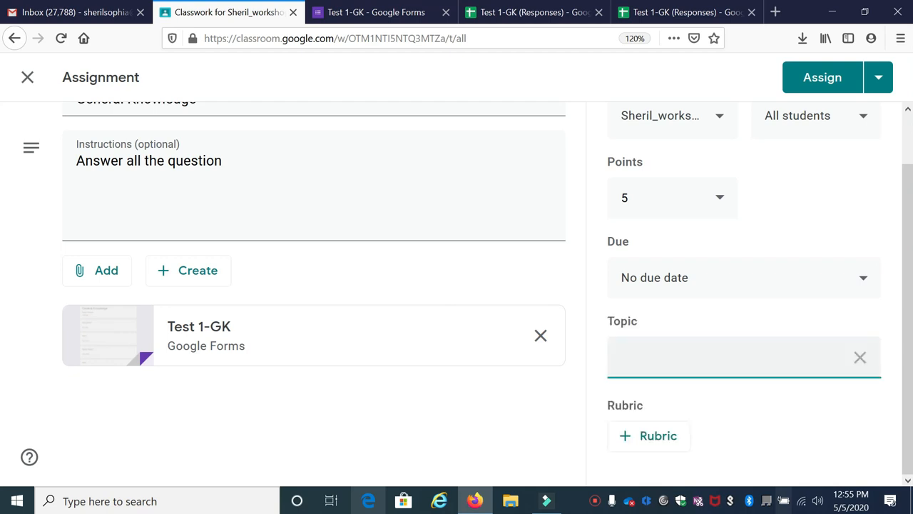
{"action": "type", "text": "Quiz Assignement"}
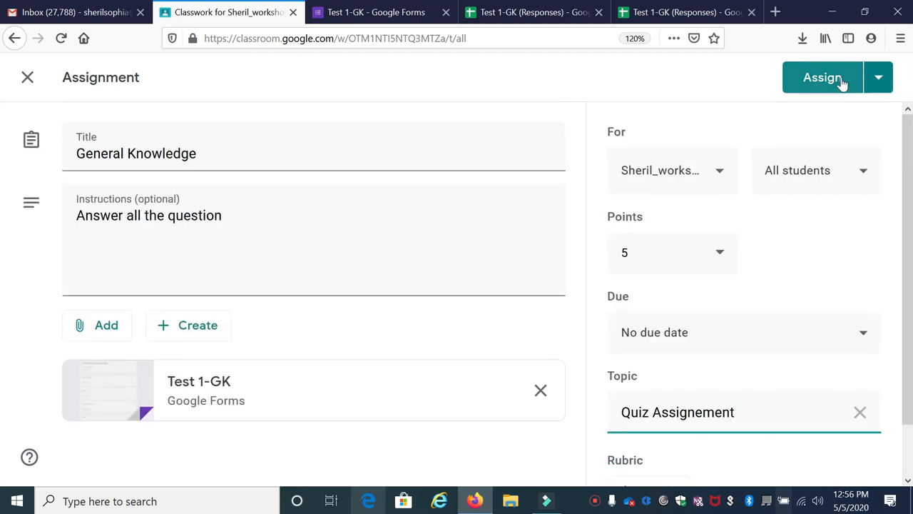
Step: Check the assignment's scheduling options and assign General Knowledge to the class immediately
{"action": "left_click", "coordinate": [881, 91]}
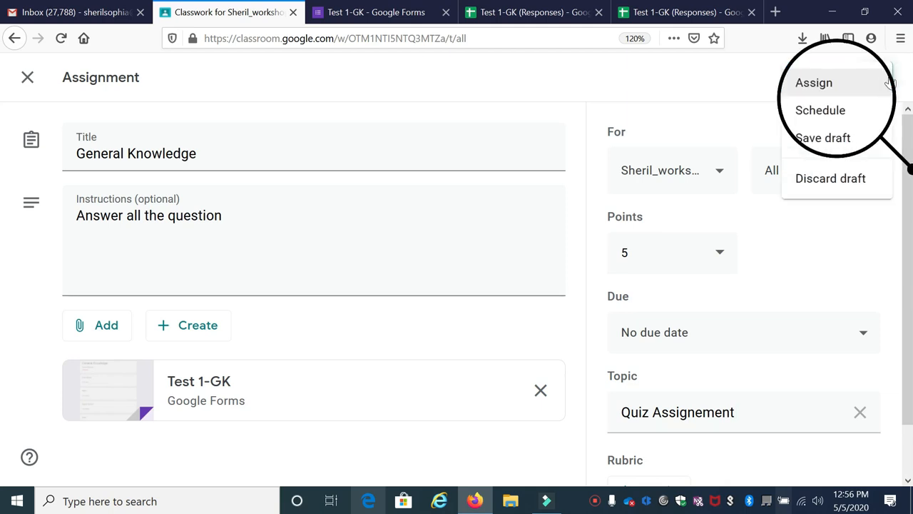
{"action": "left_click", "coordinate": [899, 73]}
{"action": "left_click", "coordinate": [883, 86]}
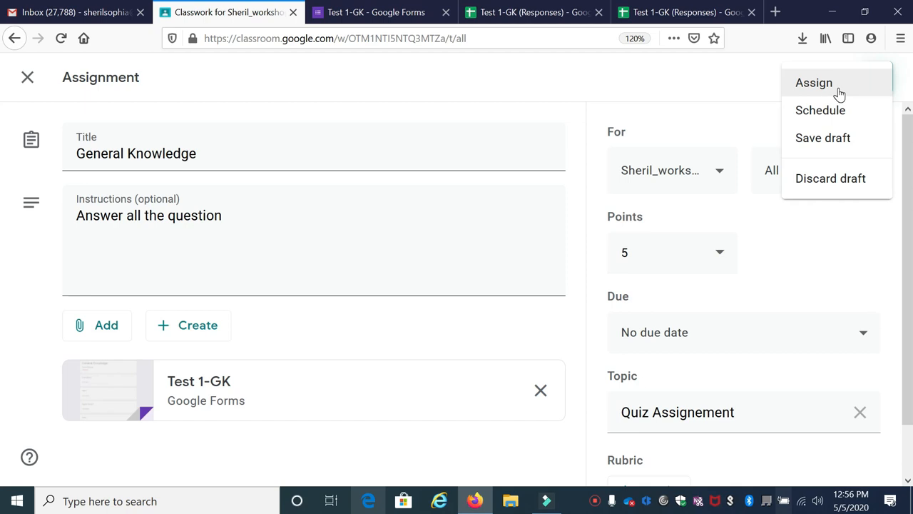
{"action": "left_click", "coordinate": [853, 120]}
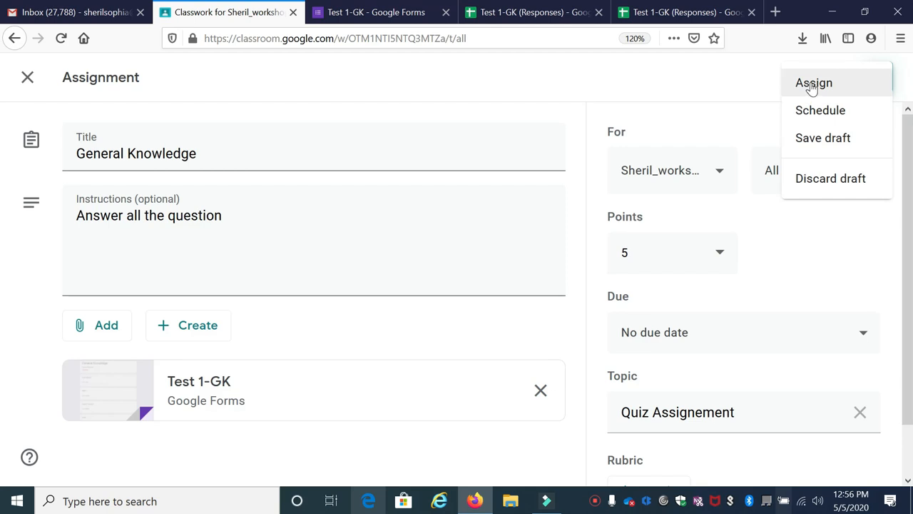
{"action": "left_click", "coordinate": [811, 85]}
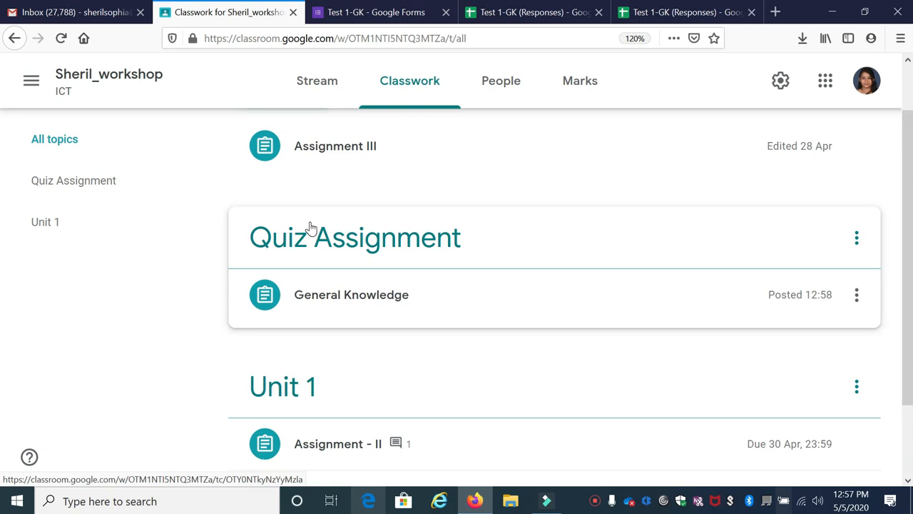
Step: Switch to the Test 1-GK form and open the quiz options in its settings
{"action": "left_click", "coordinate": [350, 14]}
{"action": "left_click", "coordinate": [733, 78]}
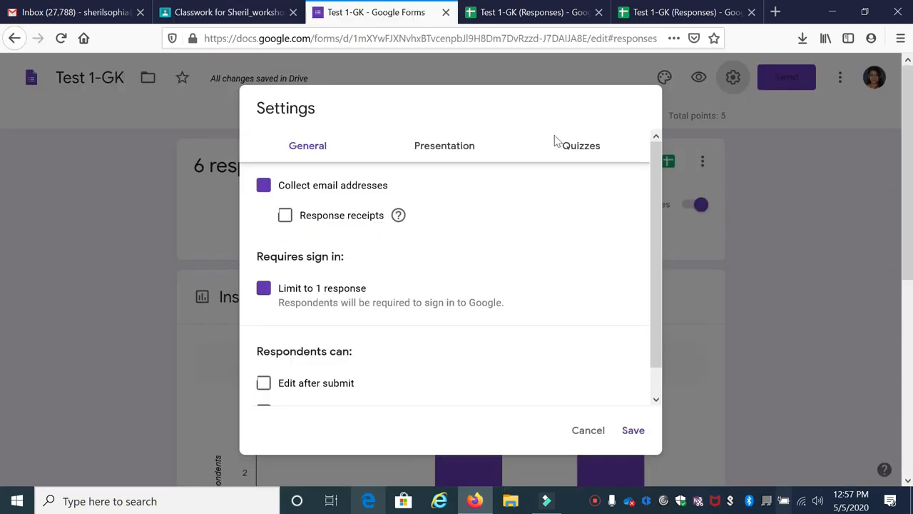
{"action": "left_click", "coordinate": [581, 146]}
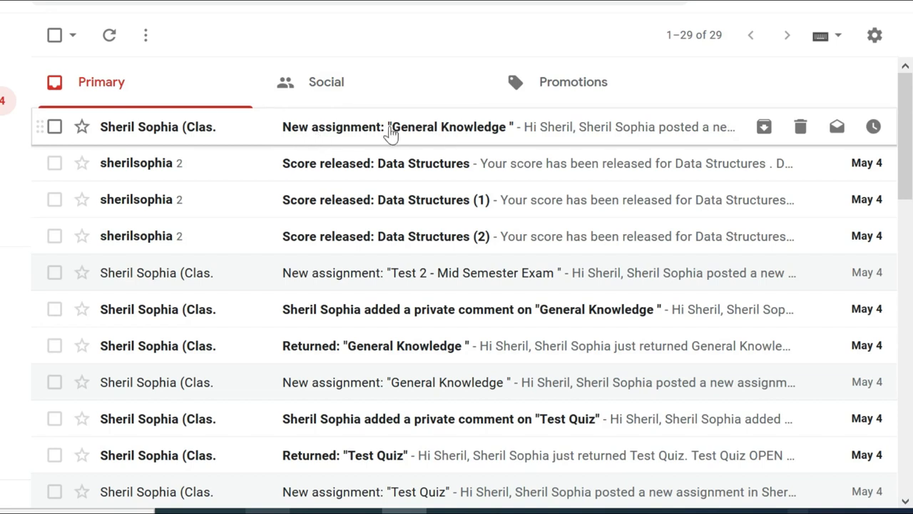
Step: Open the General Knowledge assignment from the student's Gmail notification and open its attached quiz form
{"action": "left_click", "coordinate": [470, 128]}
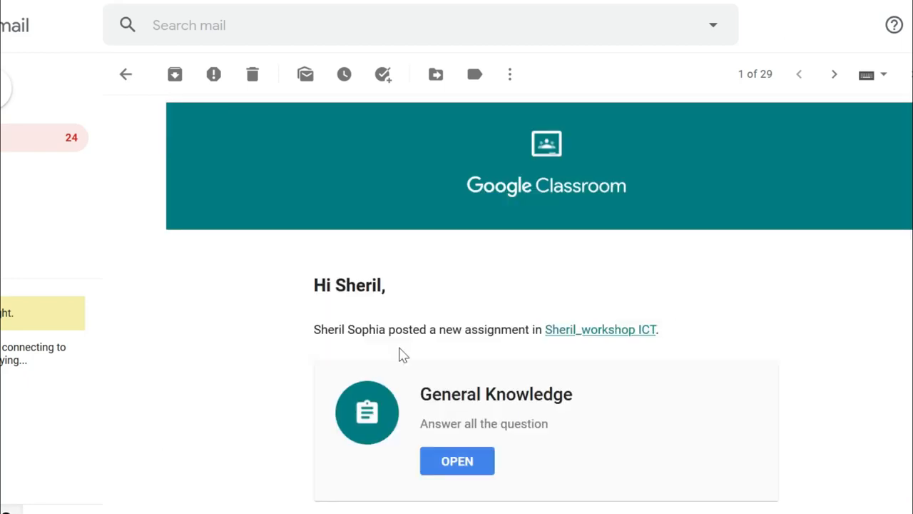
{"action": "scroll", "coordinate": [402, 353], "scroll_direction": "down", "scroll_amount": 3}
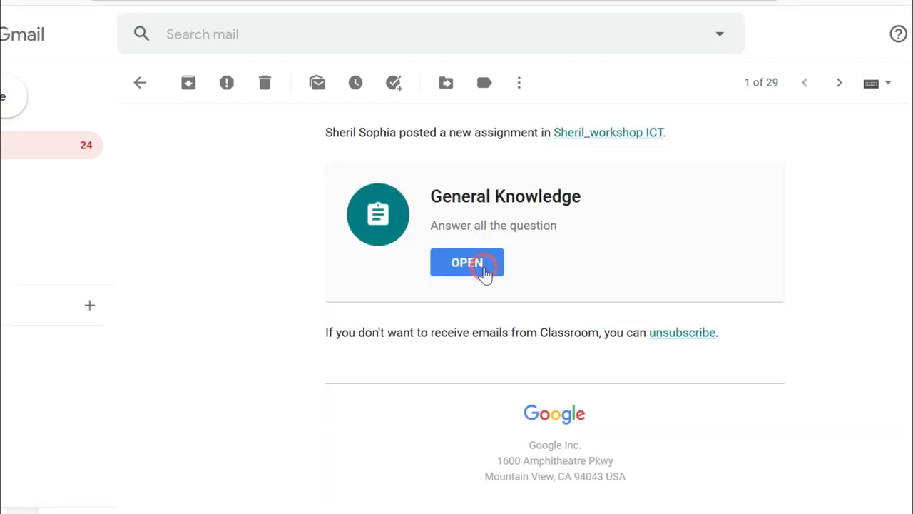
{"action": "left_click", "coordinate": [483, 271]}
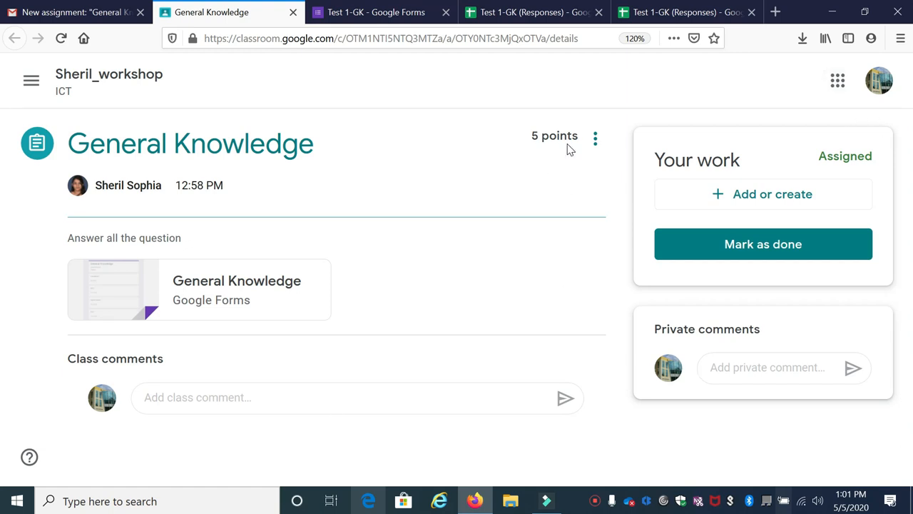
{"action": "left_click", "coordinate": [207, 287]}
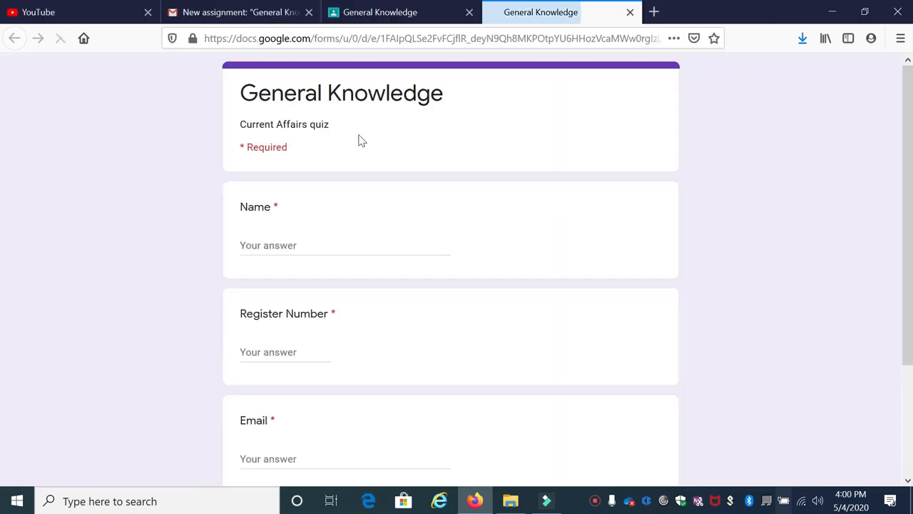
{"action": "scroll", "coordinate": [356, 139], "scroll_direction": "down", "scroll_amount": 2}
{"action": "scroll", "coordinate": [353, 140], "scroll_direction": "up", "scroll_amount": 2}
Step: Fill in the student's name, register number and email in the General Knowledge form and continue to the questions
{"action": "left_click", "coordinate": [293, 243]}
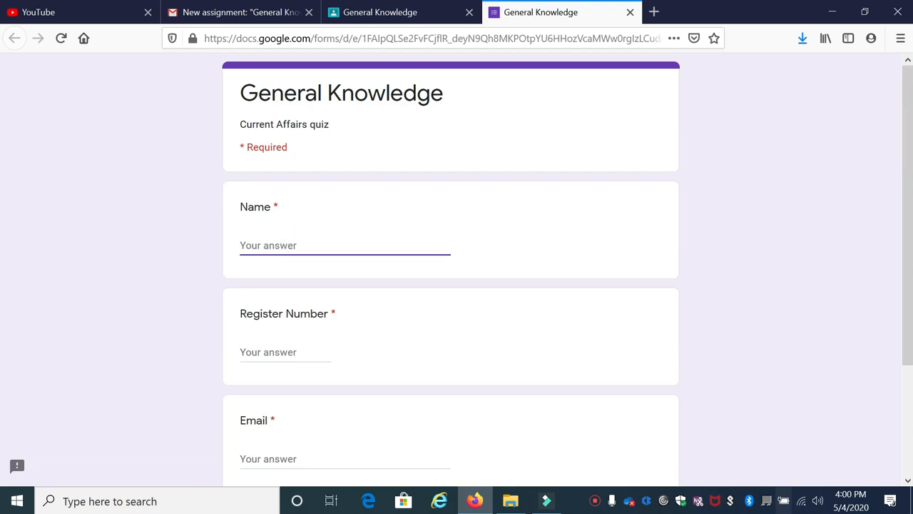
{"action": "type", "text": "Anu"}
{"action": "left_click", "coordinate": [251, 341]}
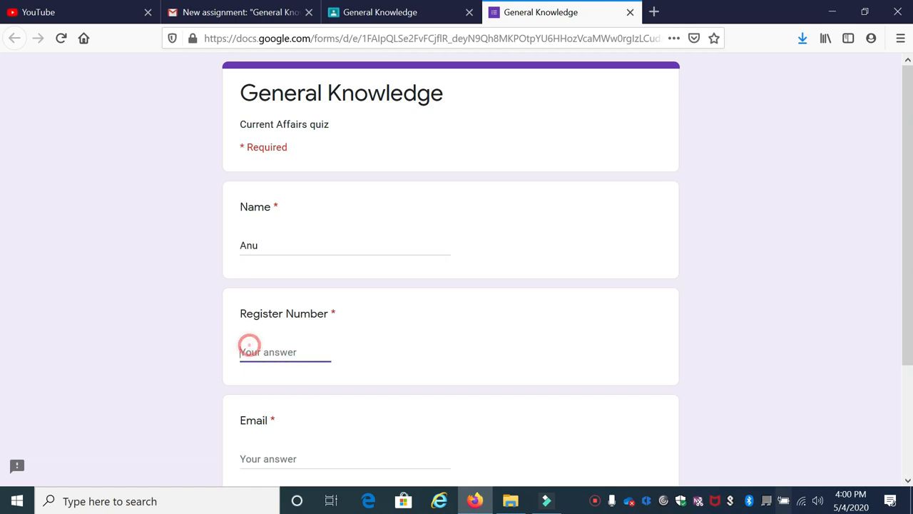
{"action": "type", "text": "145"}
{"action": "key", "text": "Tab"}
{"action": "scroll", "coordinate": [369, 459], "scroll_direction": "down", "scroll_amount": 3}
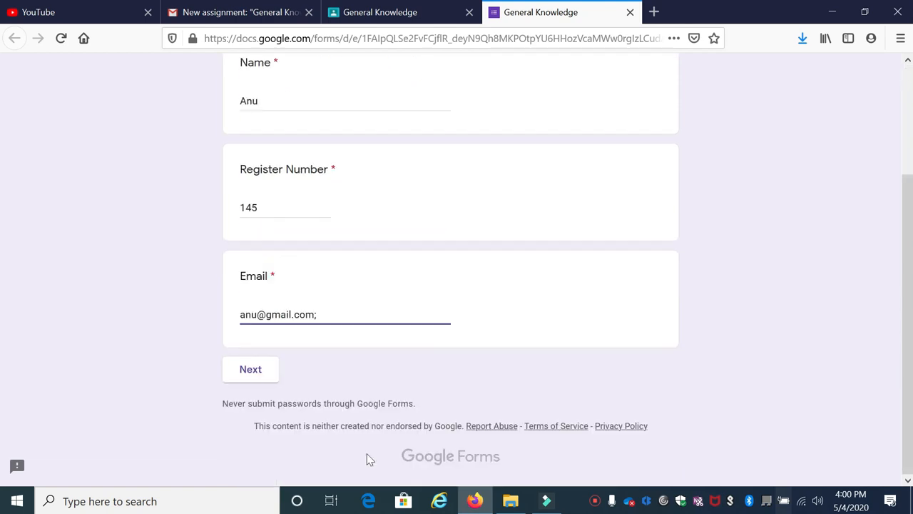
{"action": "left_click", "coordinate": [249, 371]}
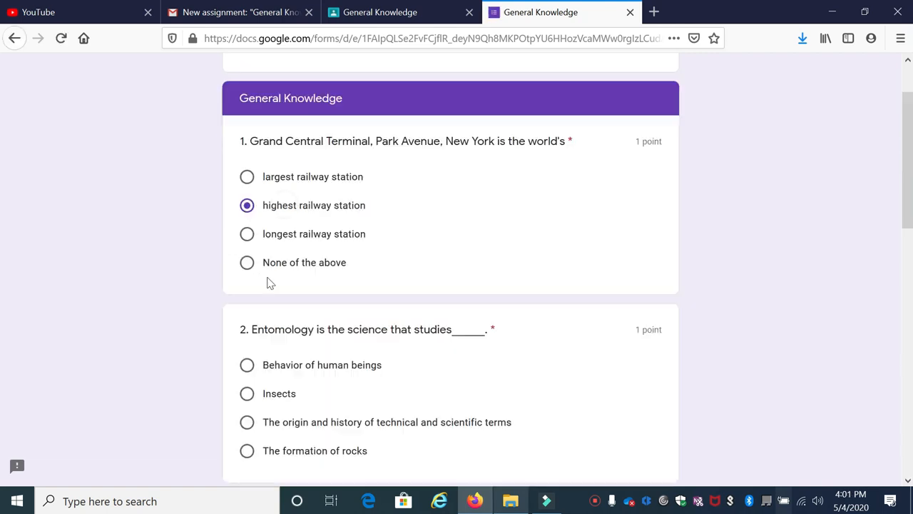
Step: Finish answering the quiz, choosing Prakash Javadekar for question 3 and 1946 for question 4, then submit it and view the score
{"action": "scroll", "coordinate": [300, 156], "scroll_direction": "up", "scroll_amount": 3}
{"action": "scroll", "coordinate": [288, 271], "scroll_direction": "down", "scroll_amount": 2}
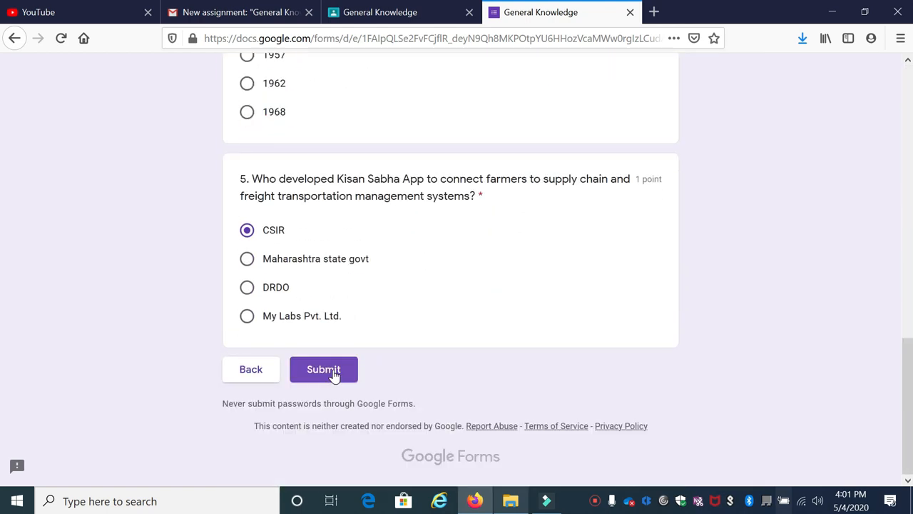
{"action": "left_click", "coordinate": [333, 373]}
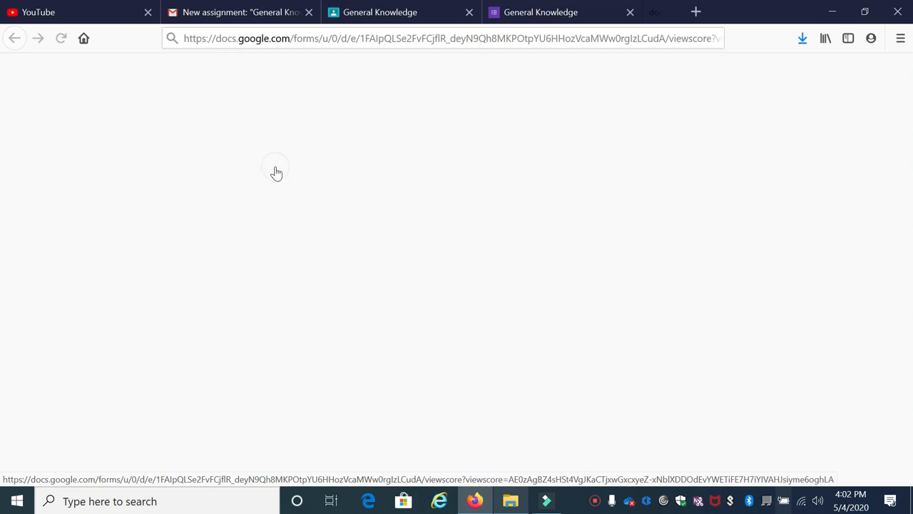
{"action": "left_click", "coordinate": [275, 173]}
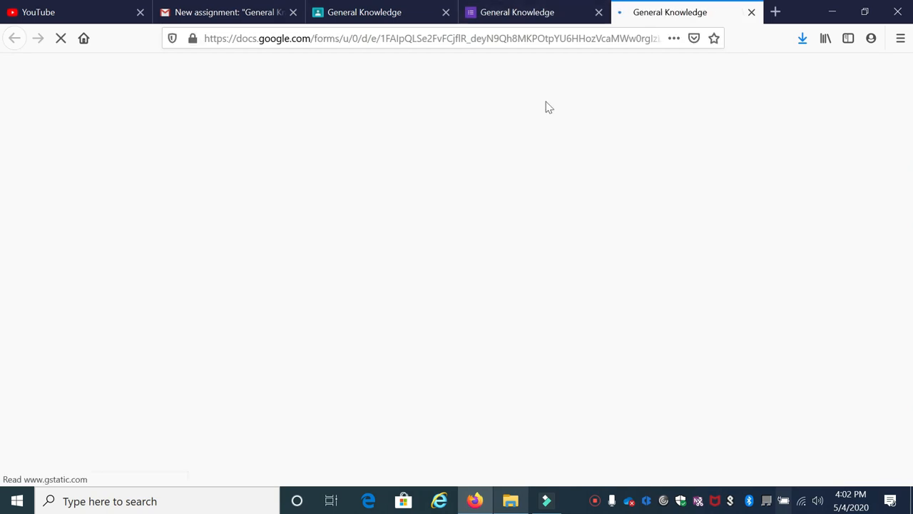
Step: Examine the scored General Knowledge quiz, including the student details, total points, and the correct answer and feedback for question 1
{"action": "scroll", "coordinate": [547, 106], "scroll_direction": "down", "scroll_amount": 2}
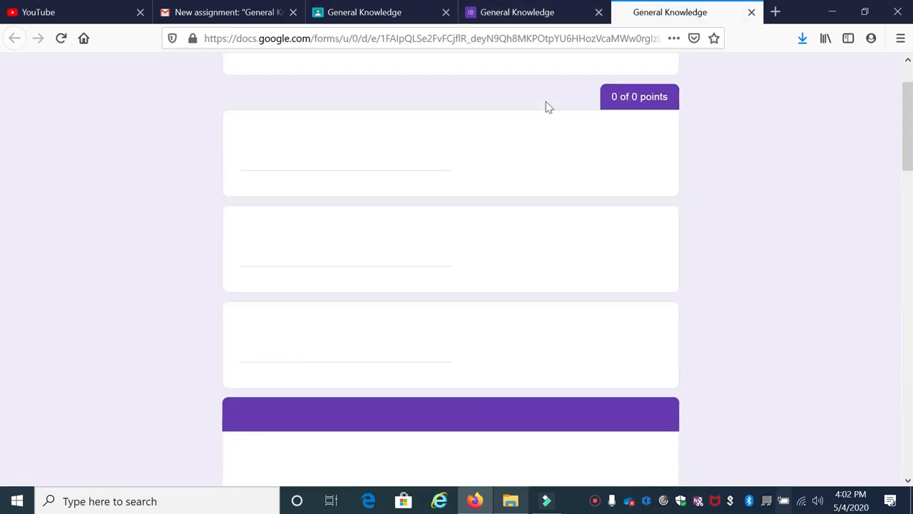
{"action": "scroll", "coordinate": [375, 229], "scroll_direction": "up", "scroll_amount": 2}
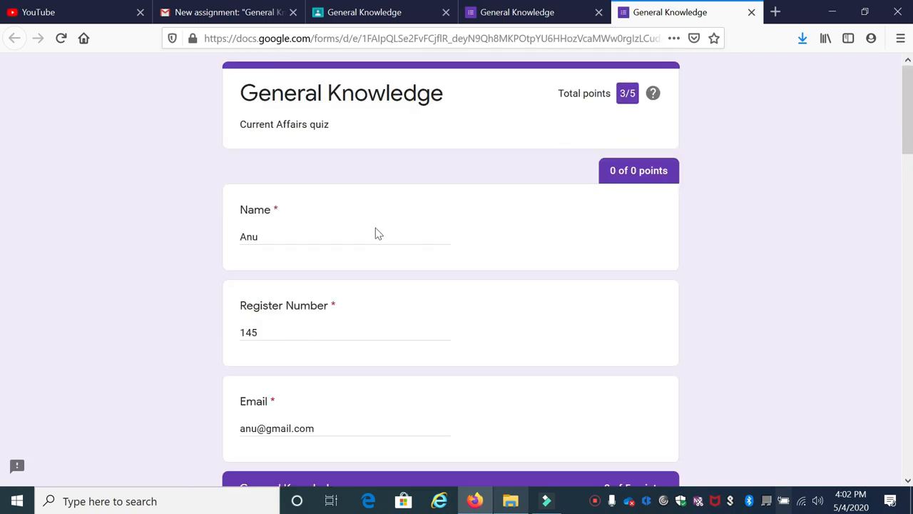
{"action": "scroll", "coordinate": [375, 229], "scroll_direction": "down", "scroll_amount": 6}
{"action": "scroll", "coordinate": [368, 192], "scroll_direction": "up", "scroll_amount": 1}
{"action": "scroll", "coordinate": [371, 176], "scroll_direction": "up", "scroll_amount": 2}
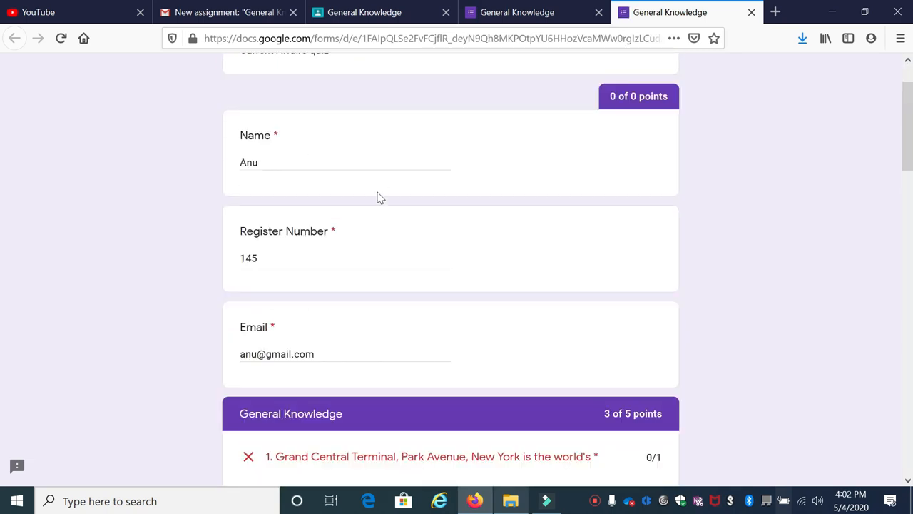
{"action": "scroll", "coordinate": [379, 290], "scroll_direction": "down", "scroll_amount": 3}
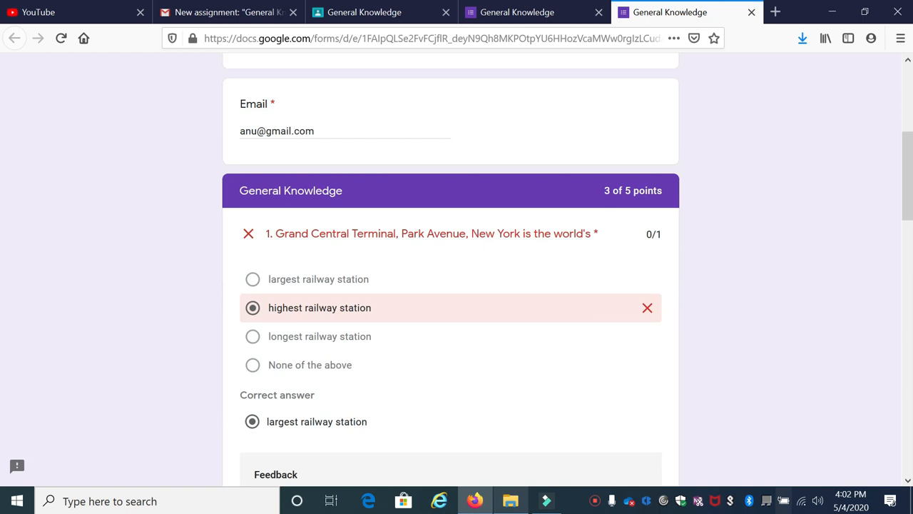
{"action": "scroll", "coordinate": [602, 276], "scroll_direction": "down", "scroll_amount": 3}
{"action": "scroll", "coordinate": [581, 97], "scroll_direction": "up", "scroll_amount": 3}
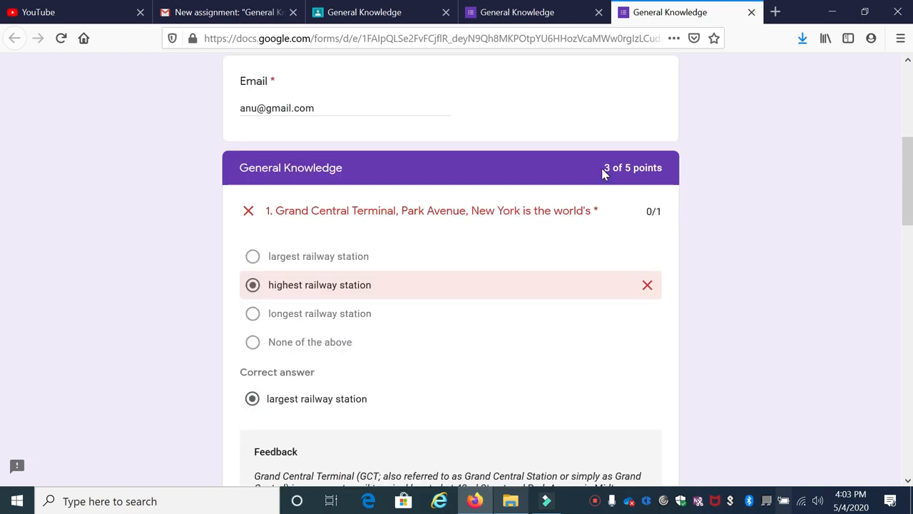
{"action": "scroll", "coordinate": [602, 173], "scroll_direction": "up", "scroll_amount": 4}
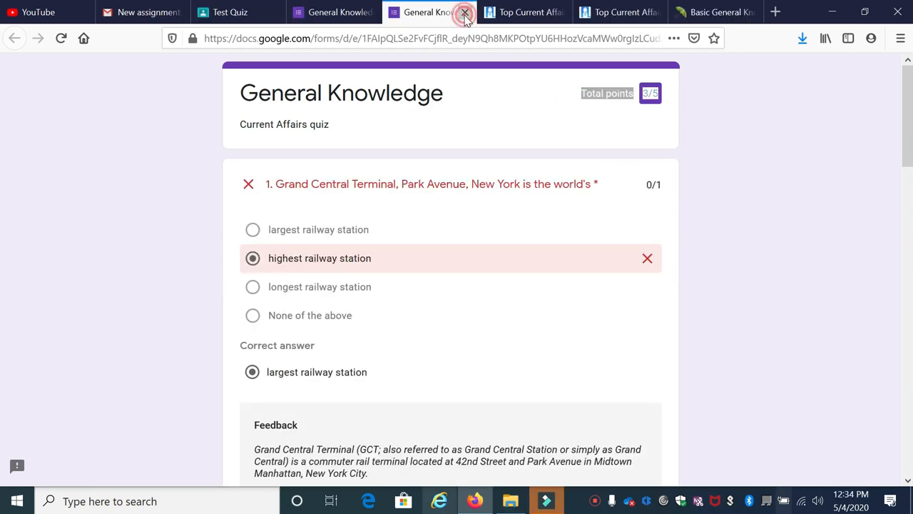
Step: Close the score page, unsubmit the turned-in Test Quiz work and check whether its General Knowledge form can be answered again
{"action": "left_click", "coordinate": [464, 13]}
{"action": "left_click", "coordinate": [630, 214]}
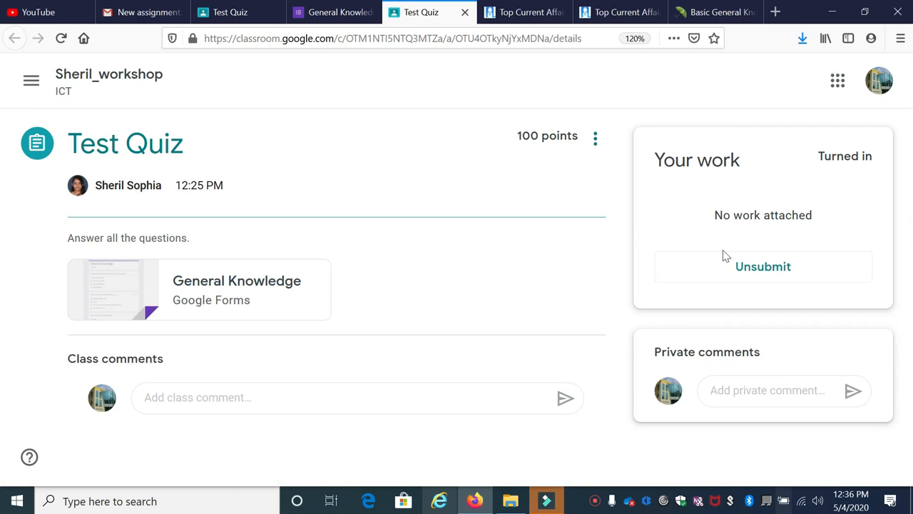
{"action": "left_click", "coordinate": [764, 275]}
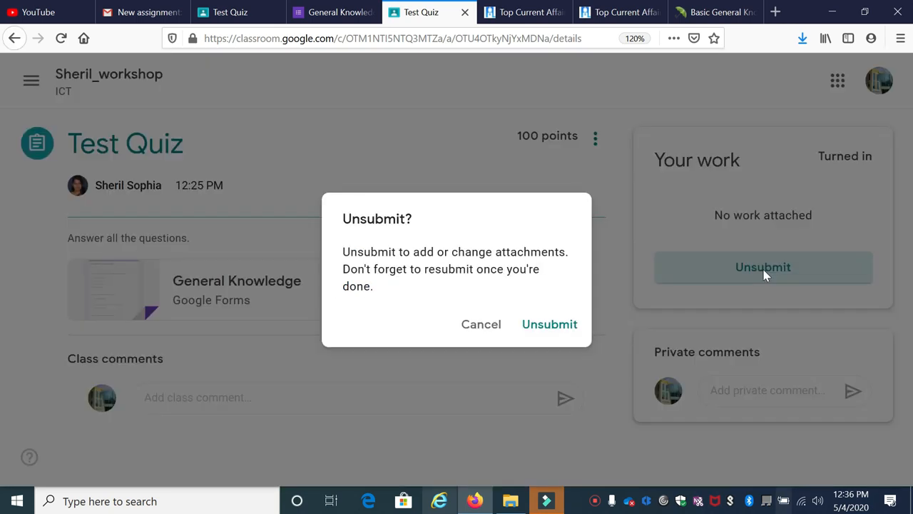
{"action": "left_click", "coordinate": [555, 330]}
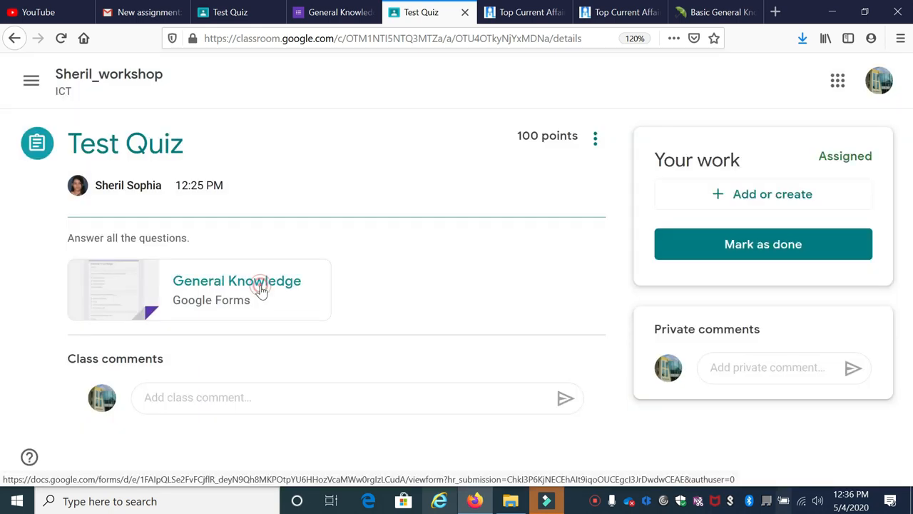
{"action": "left_click", "coordinate": [263, 290]}
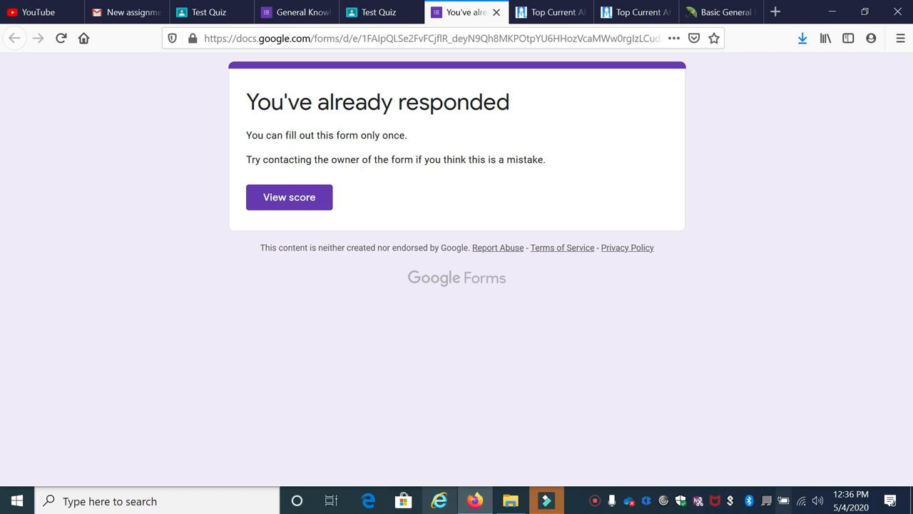
{"action": "left_click", "coordinate": [496, 13]}
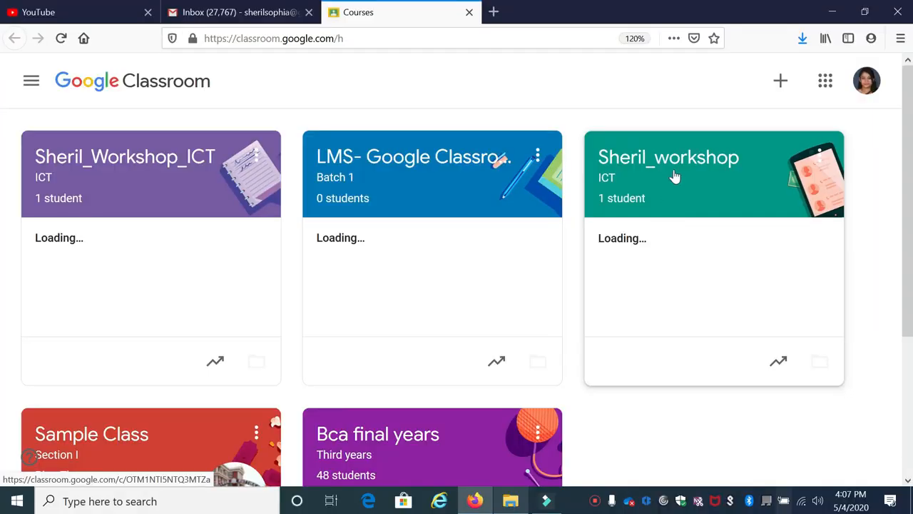
Step: Open the classwork of the green ICT workshop class as teacher and view the work handed in for the General Knowledge assignment
{"action": "left_click", "coordinate": [676, 166]}
{"action": "left_click", "coordinate": [676, 166]}
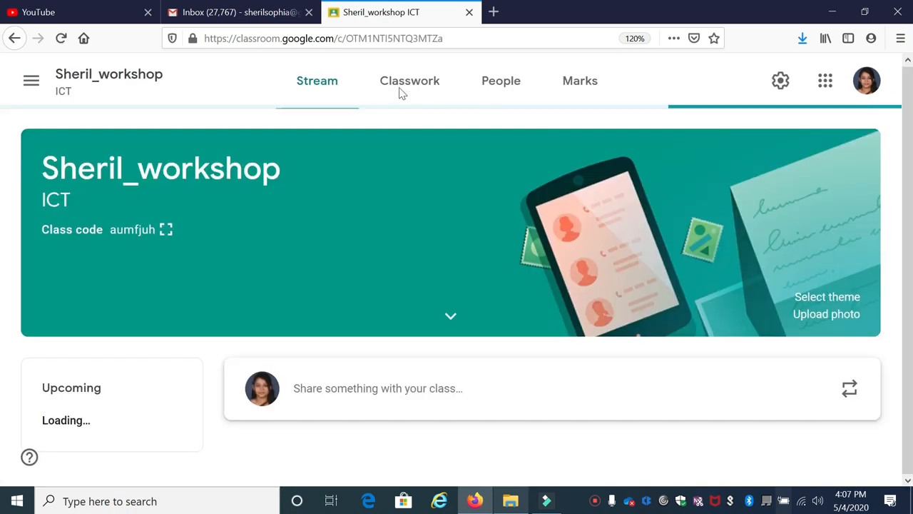
{"action": "left_click", "coordinate": [396, 91]}
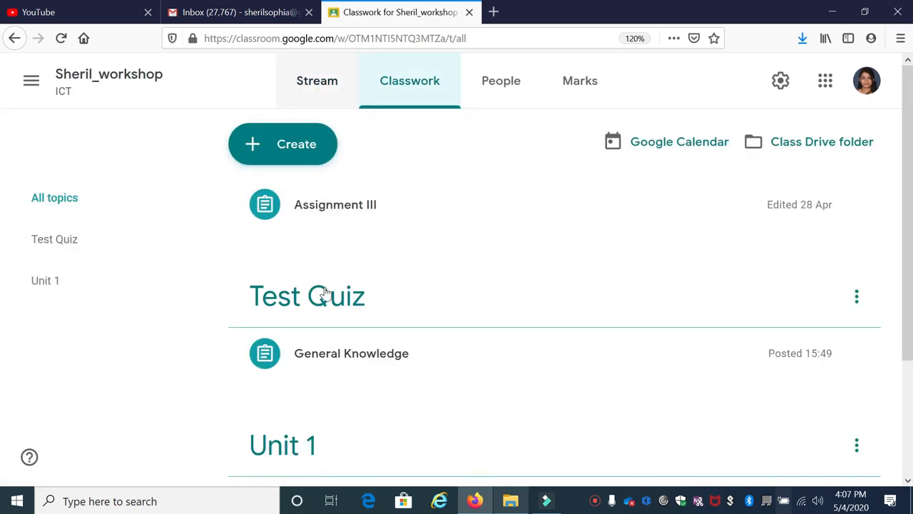
{"action": "left_click", "coordinate": [322, 359]}
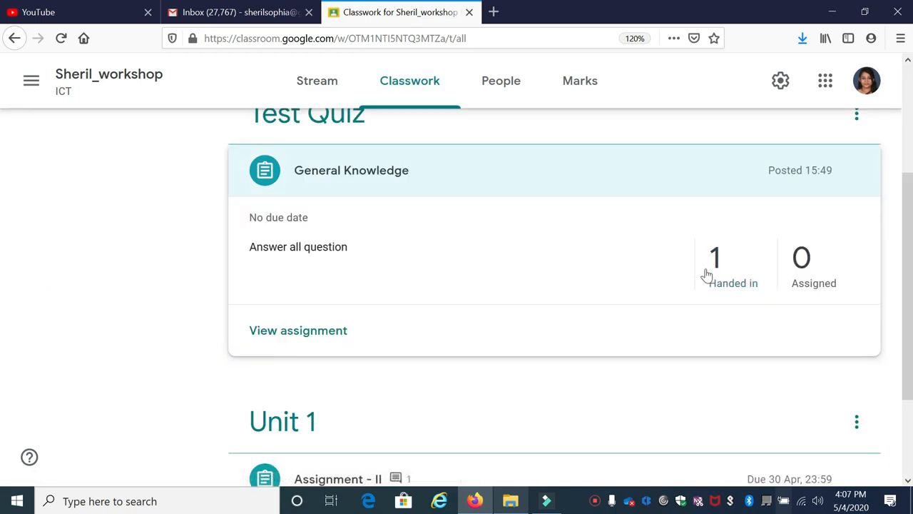
{"action": "left_click", "coordinate": [727, 304]}
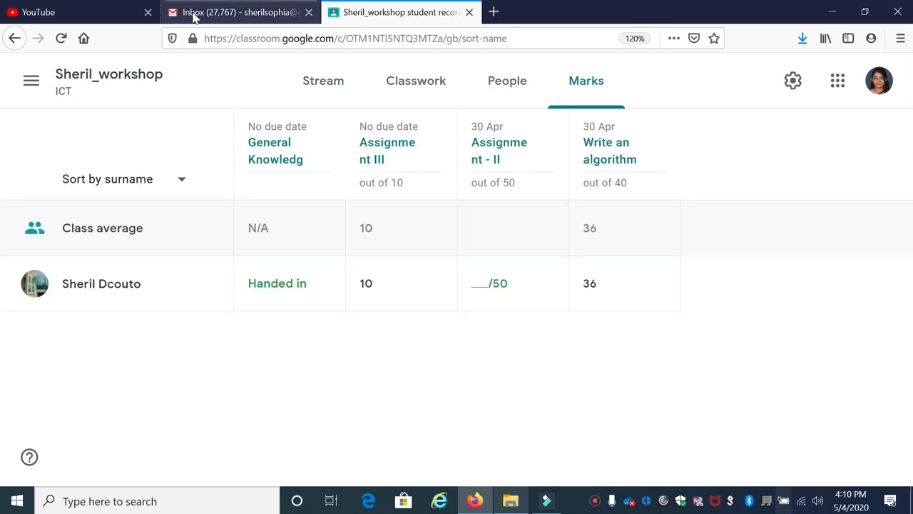
Step: Go from the teacher's Gmail to Google Drive and open the Classroom folder
{"action": "left_click", "coordinate": [194, 15]}
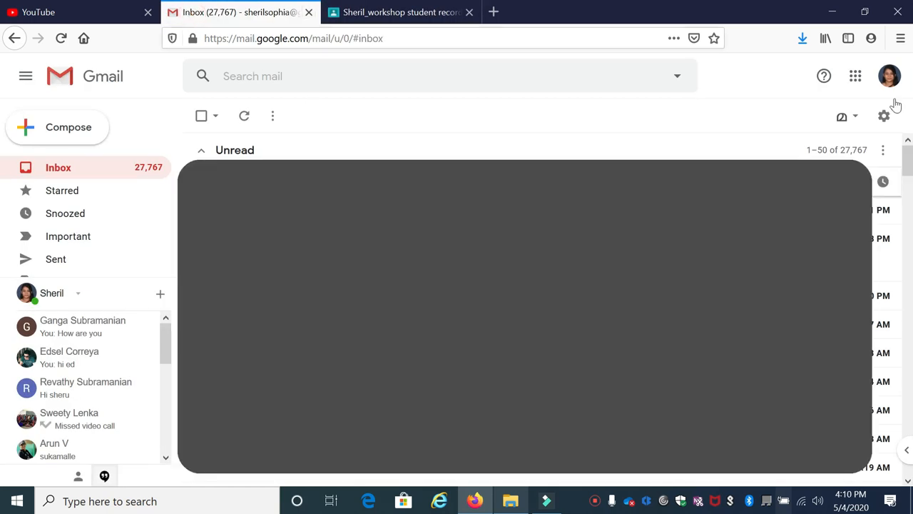
{"action": "left_click", "coordinate": [856, 79]}
{"action": "left_click", "coordinate": [859, 305]}
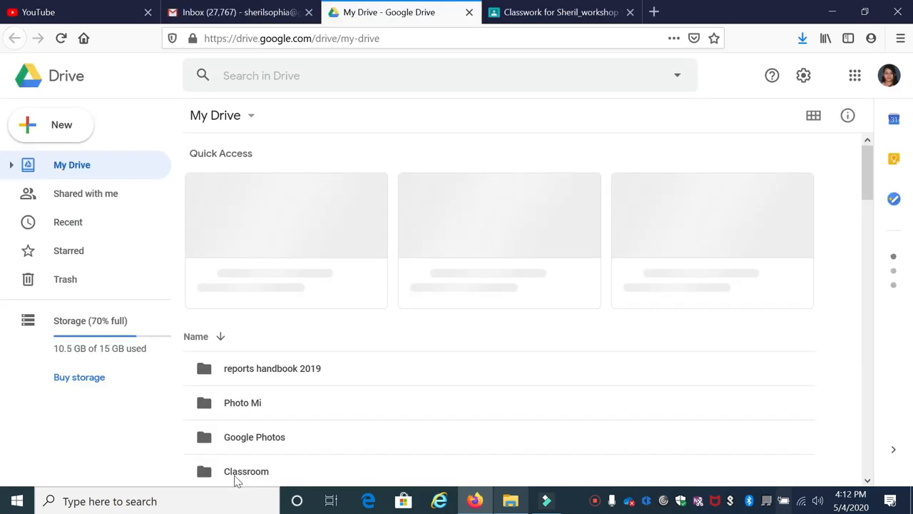
{"action": "double_click", "coordinate": [243, 475]}
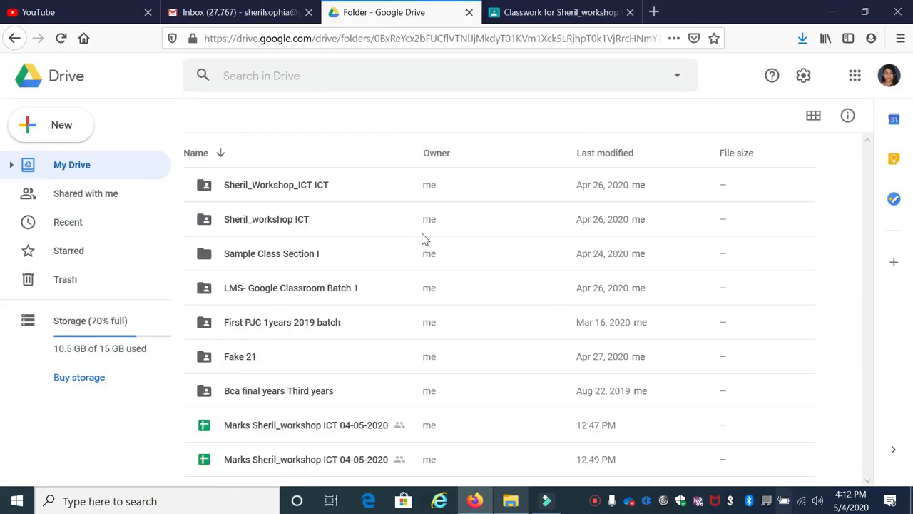
Step: Open the ICT workshop class folder that contains the quiz and open the Test 1-GK form from it
{"action": "left_click", "coordinate": [278, 247]}
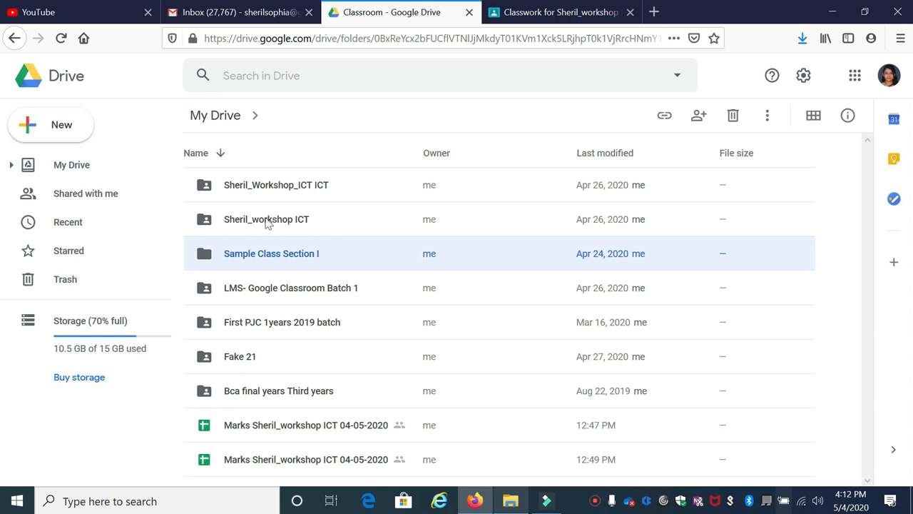
{"action": "left_click", "coordinate": [268, 223]}
{"action": "double_click", "coordinate": [269, 223]}
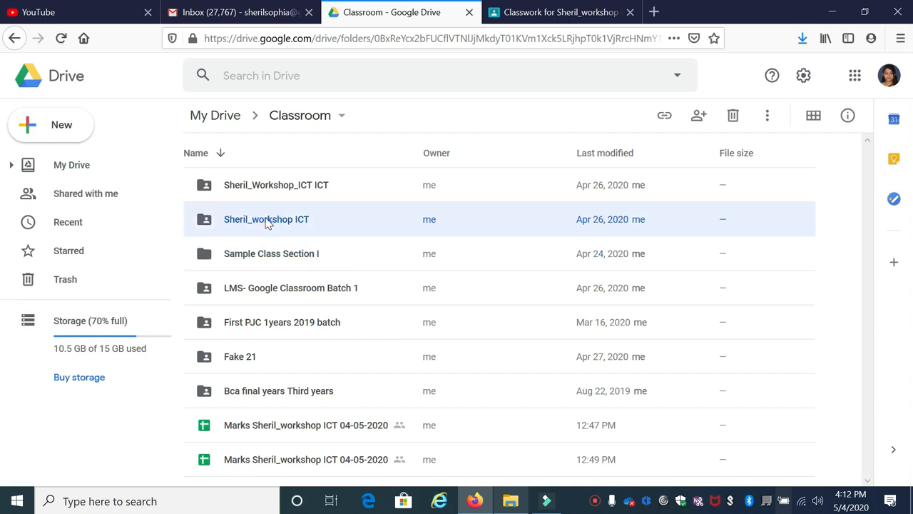
{"action": "scroll", "coordinate": [280, 298], "scroll_direction": "down", "scroll_amount": 5}
{"action": "scroll", "coordinate": [300, 321], "scroll_direction": "up", "scroll_amount": 5}
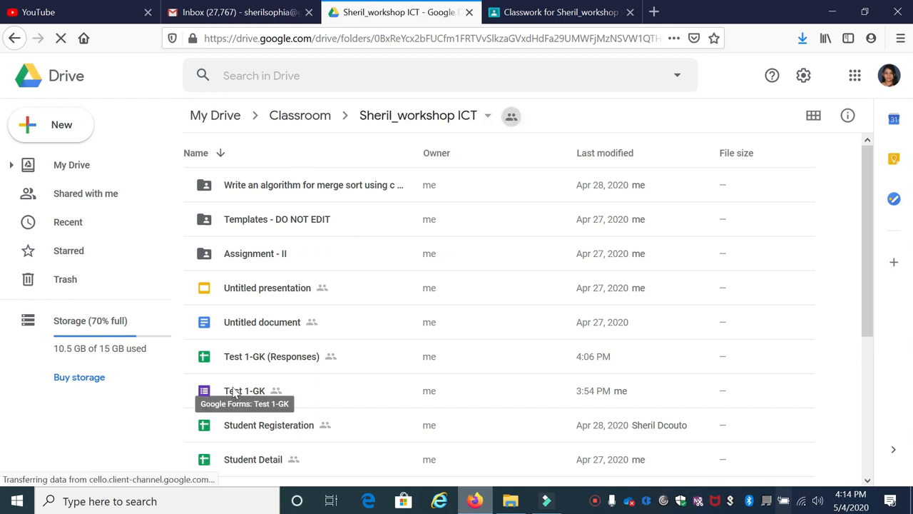
{"action": "left_click", "coordinate": [238, 394]}
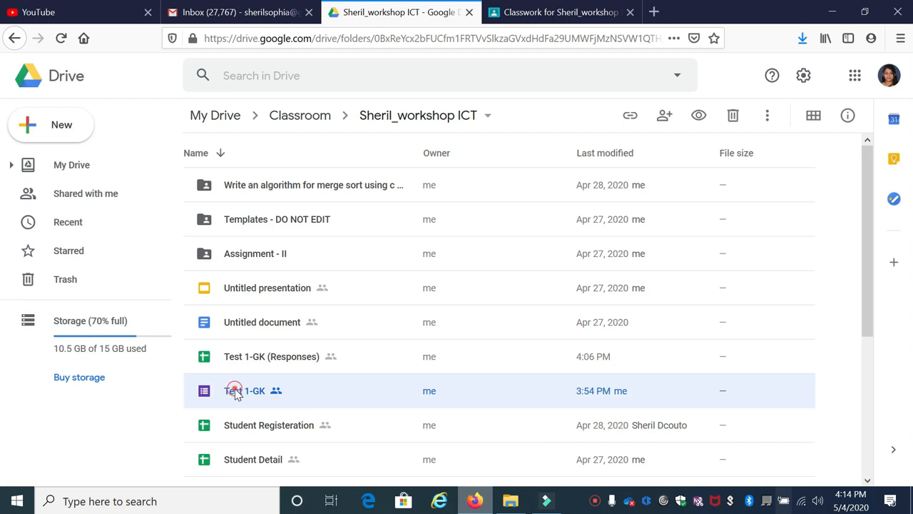
{"action": "double_click", "coordinate": [235, 394]}
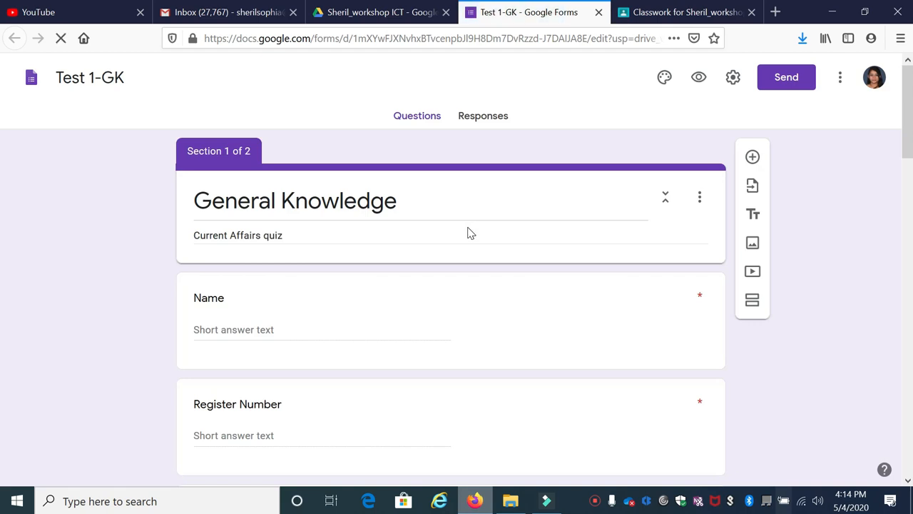
Step: Review the quiz options in the Test 1-GK form's settings, save them and return to the questions
{"action": "left_click", "coordinate": [733, 78]}
{"action": "left_click", "coordinate": [578, 143]}
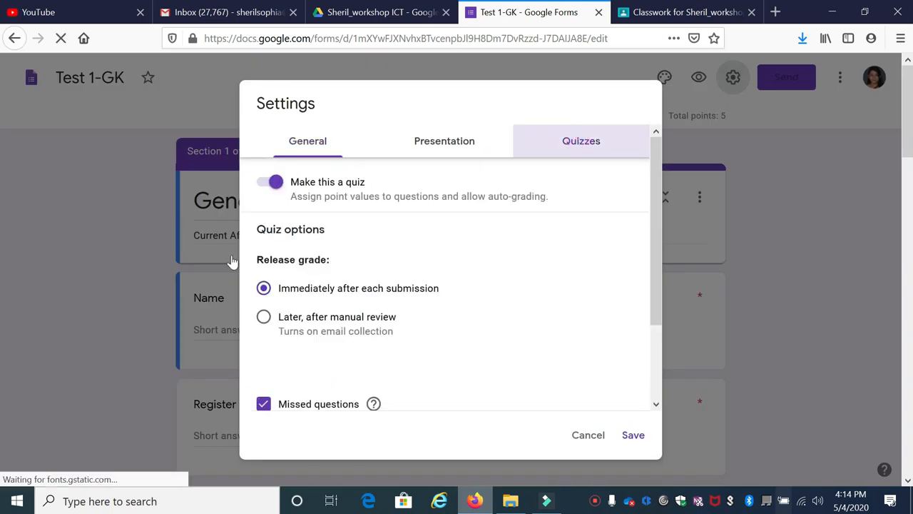
{"action": "left_click", "coordinate": [637, 438]}
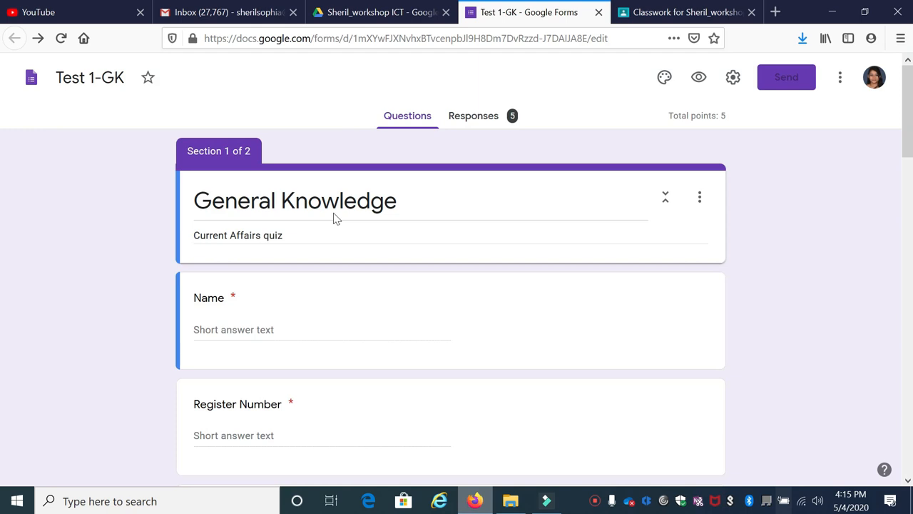
{"action": "scroll", "coordinate": [290, 258], "scroll_direction": "down", "scroll_amount": 5}
{"action": "scroll", "coordinate": [306, 261], "scroll_direction": "up", "scroll_amount": 5}
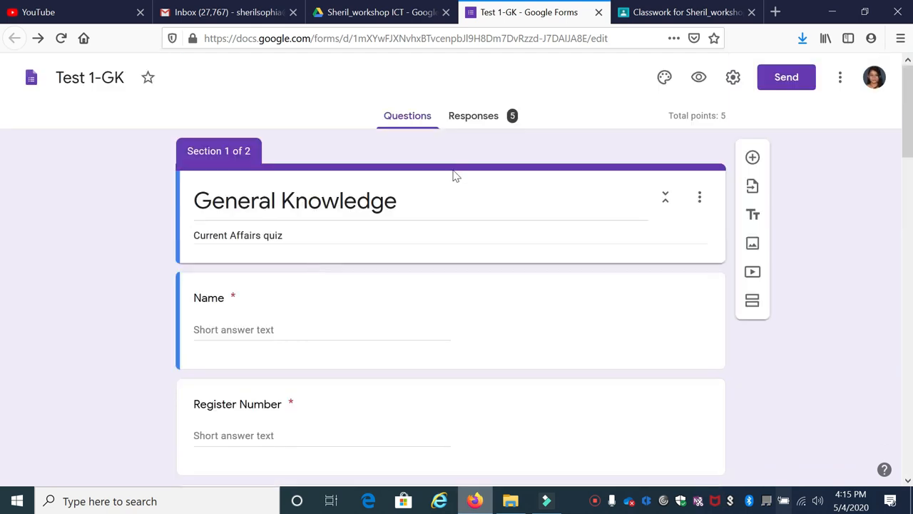
Step: Open the form's responses, look over the summary insights and switch to the individual responses
{"action": "left_click", "coordinate": [471, 118]}
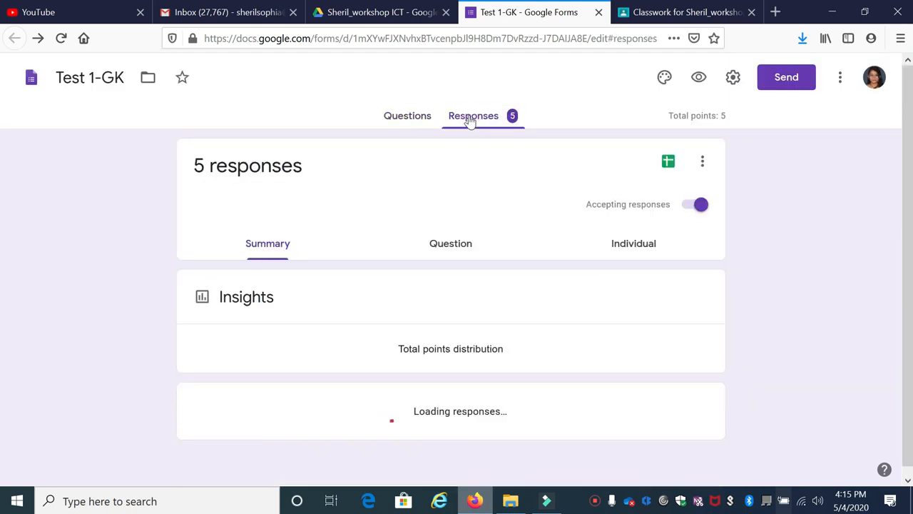
{"action": "scroll", "coordinate": [467, 285], "scroll_direction": "down", "scroll_amount": 15}
{"action": "scroll", "coordinate": [469, 299], "scroll_direction": "up", "scroll_amount": 15}
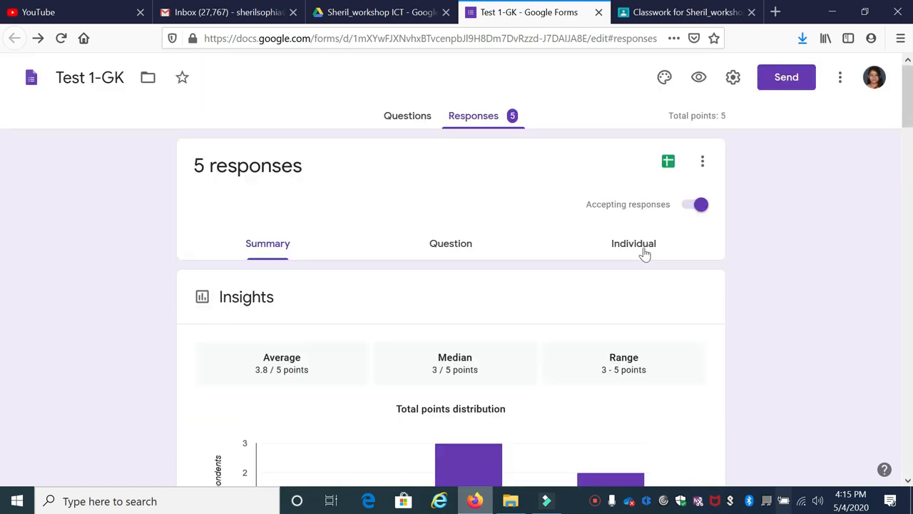
{"action": "left_click", "coordinate": [636, 247]}
{"action": "left_click", "coordinate": [646, 241]}
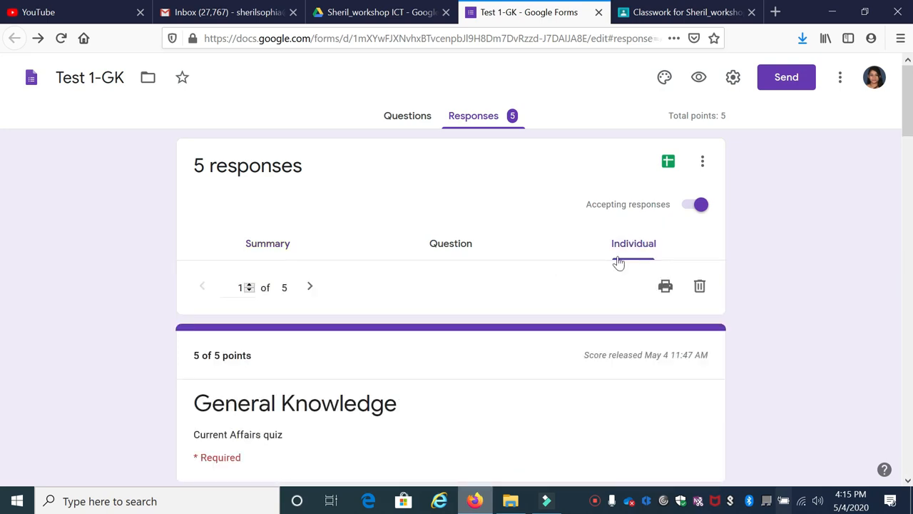
Step: Examine the answers, points and feedback in the individual responses, starting with response 1
{"action": "scroll", "coordinate": [285, 309], "scroll_direction": "down", "scroll_amount": 3}
{"action": "scroll", "coordinate": [277, 340], "scroll_direction": "down", "scroll_amount": 3}
{"action": "scroll", "coordinate": [284, 291], "scroll_direction": "down", "scroll_amount": 5}
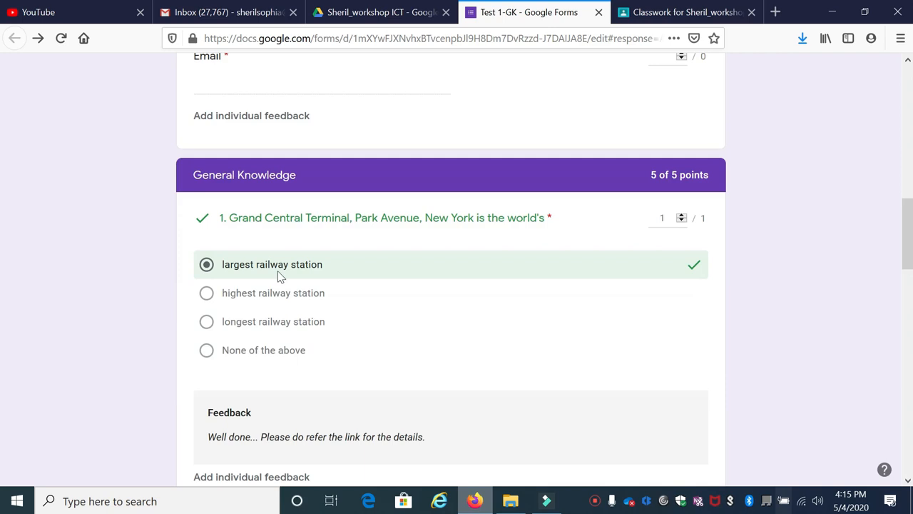
{"action": "scroll", "coordinate": [281, 275], "scroll_direction": "up", "scroll_amount": 5}
{"action": "scroll", "coordinate": [226, 204], "scroll_direction": "down", "scroll_amount": 1}
{"action": "scroll", "coordinate": [235, 295], "scroll_direction": "down", "scroll_amount": 3}
{"action": "scroll", "coordinate": [249, 179], "scroll_direction": "down", "scroll_amount": 1}
{"action": "scroll", "coordinate": [249, 179], "scroll_direction": "up", "scroll_amount": 4}
{"action": "scroll", "coordinate": [241, 293], "scroll_direction": "down", "scroll_amount": 10}
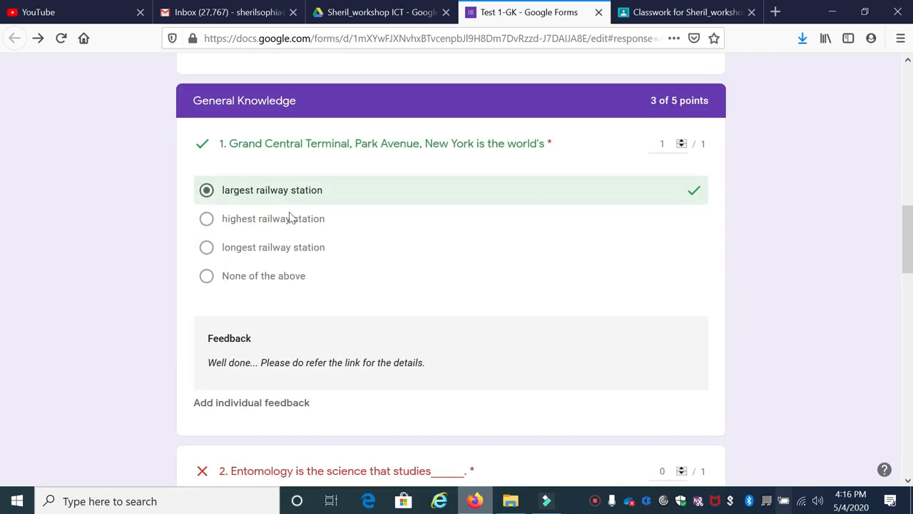
Step: Check the student details and section score in response 3 and advance to response 4
{"action": "scroll", "coordinate": [296, 360], "scroll_direction": "up", "scroll_amount": 2}
{"action": "scroll", "coordinate": [295, 361], "scroll_direction": "up", "scroll_amount": 15}
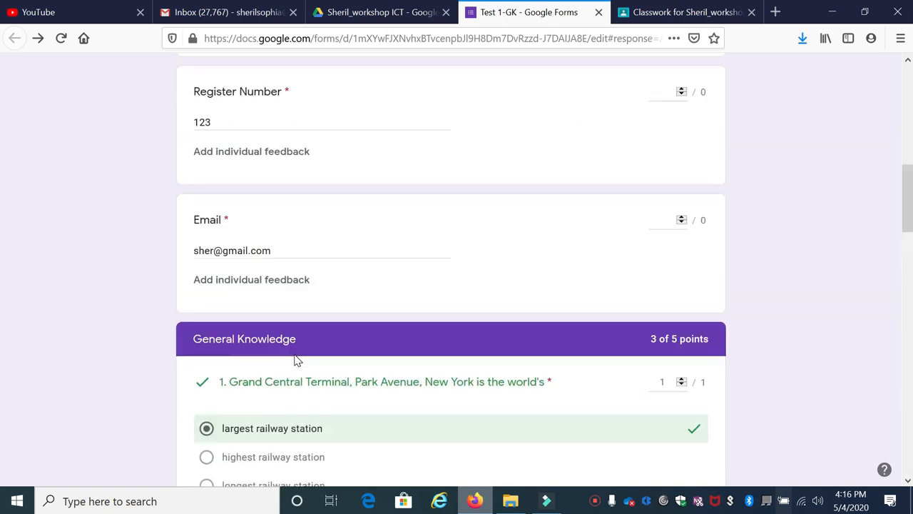
{"action": "scroll", "coordinate": [326, 147], "scroll_direction": "down", "scroll_amount": 5}
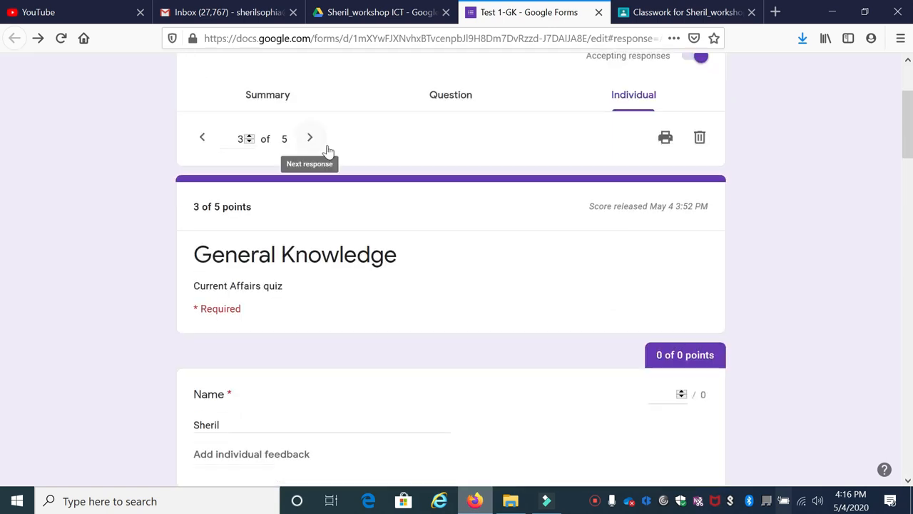
{"action": "left_click", "coordinate": [645, 230]}
{"action": "scroll", "coordinate": [649, 271], "scroll_direction": "down", "scroll_amount": 5}
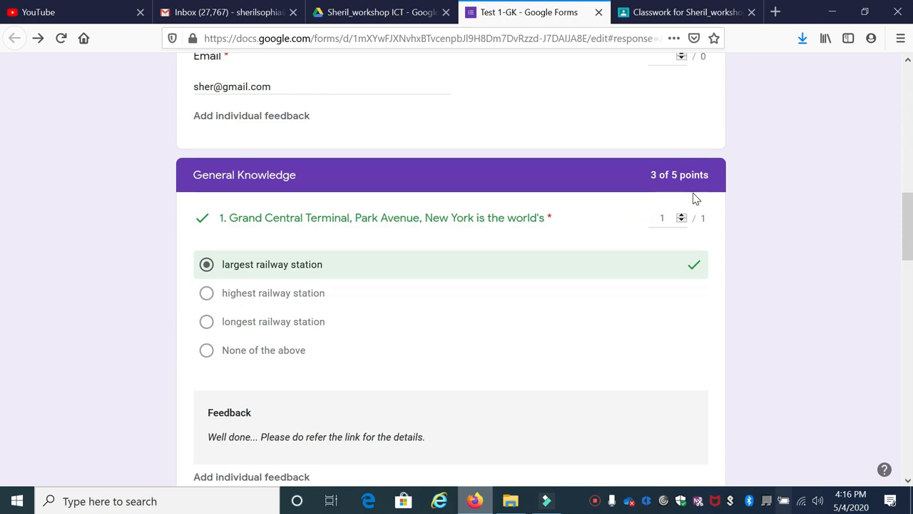
{"action": "scroll", "coordinate": [291, 167], "scroll_direction": "up", "scroll_amount": 10}
{"action": "left_click", "coordinate": [309, 287]}
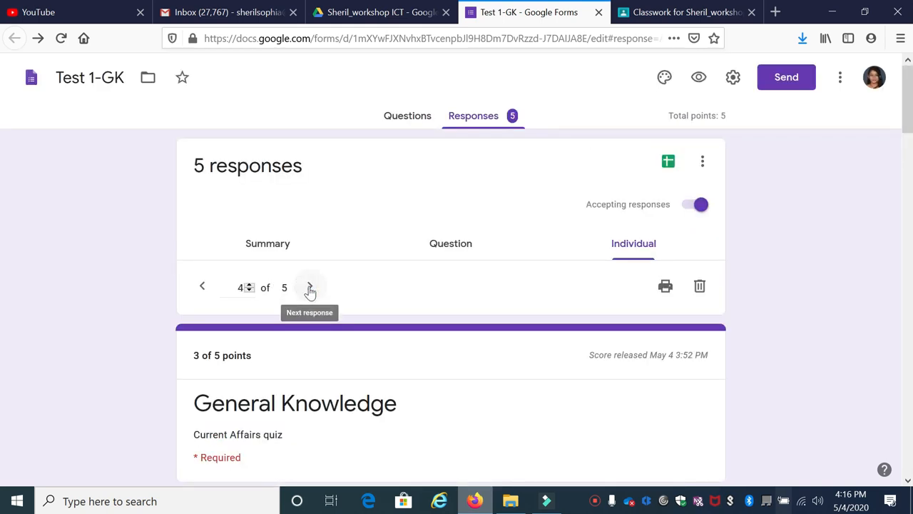
Step: Examine the answers, points and feedback in response 4 and response 5 of the Test 1-GK quiz
{"action": "scroll", "coordinate": [298, 300], "scroll_direction": "down", "scroll_amount": 10}
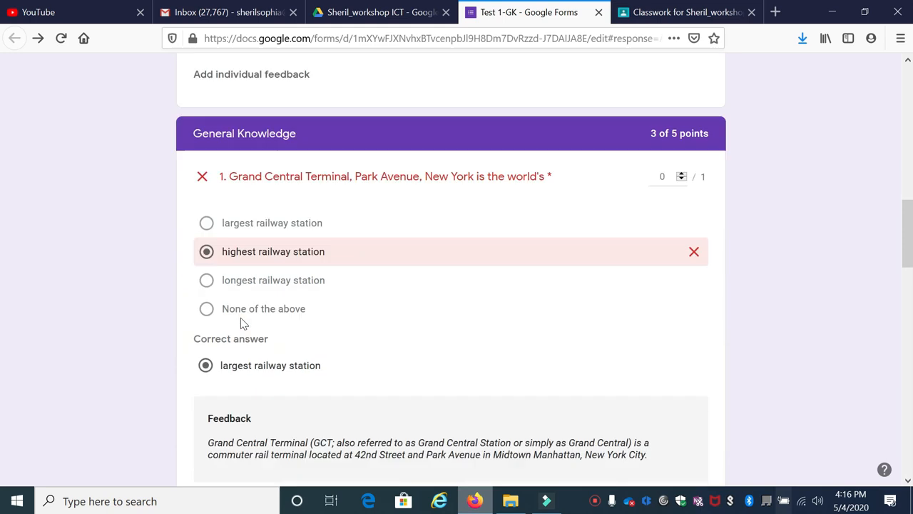
{"action": "scroll", "coordinate": [241, 318], "scroll_direction": "down", "scroll_amount": 15}
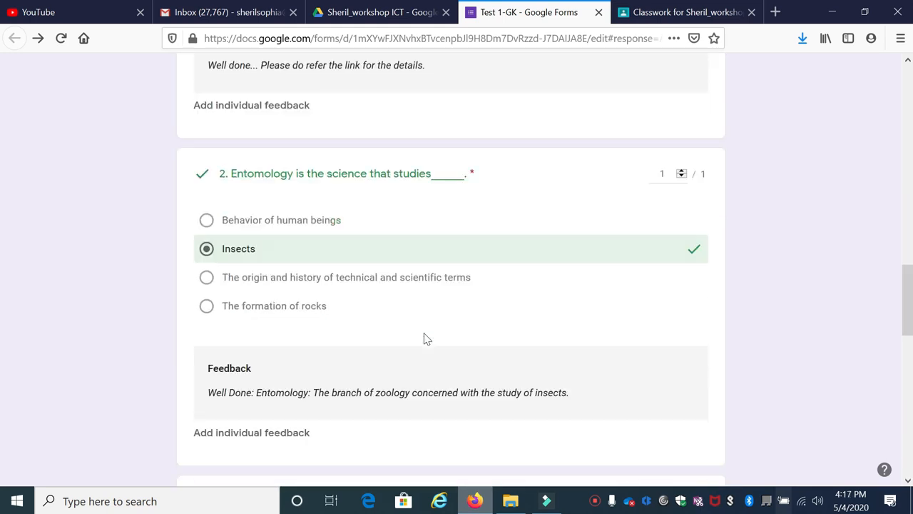
{"action": "scroll", "coordinate": [423, 339], "scroll_direction": "down", "scroll_amount": 15}
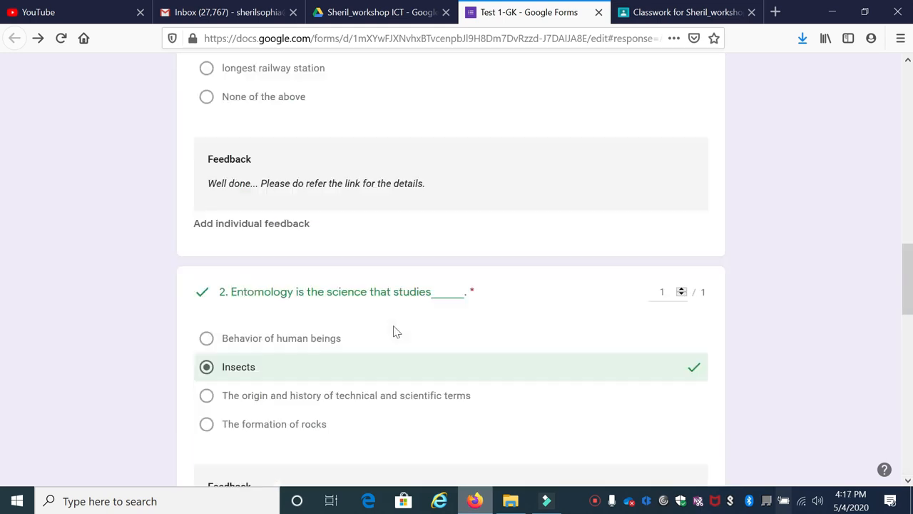
{"action": "scroll", "coordinate": [396, 331], "scroll_direction": "up", "scroll_amount": 12}
{"action": "scroll", "coordinate": [249, 192], "scroll_direction": "up", "scroll_amount": 4}
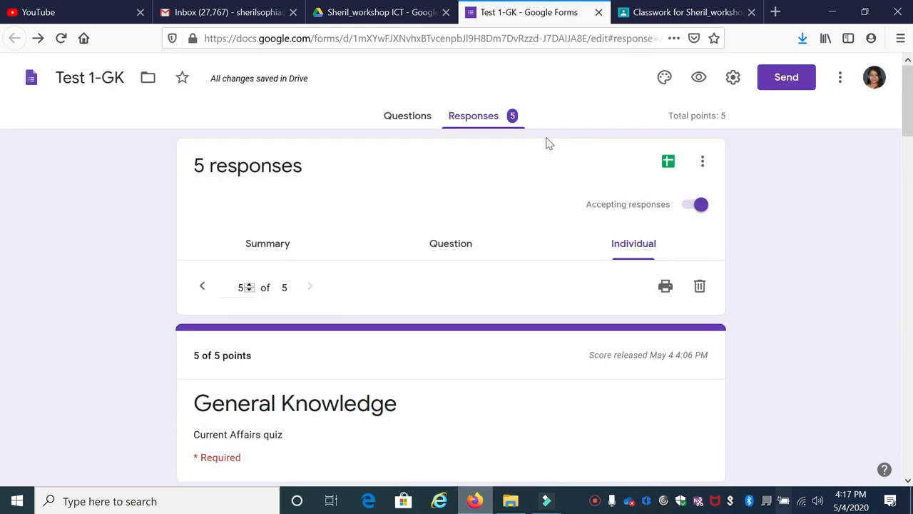
Step: Switch to the Sheril_workshop ICT folder in Google Drive and open the Test 1-GK (Responses) spreadsheet
{"action": "left_click", "coordinate": [389, 14]}
{"action": "left_click", "coordinate": [264, 353]}
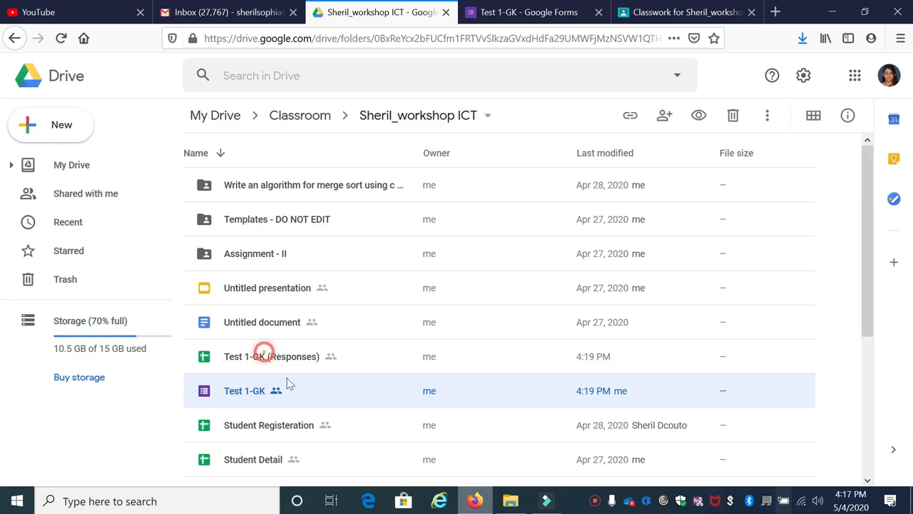
{"action": "double_click", "coordinate": [265, 359]}
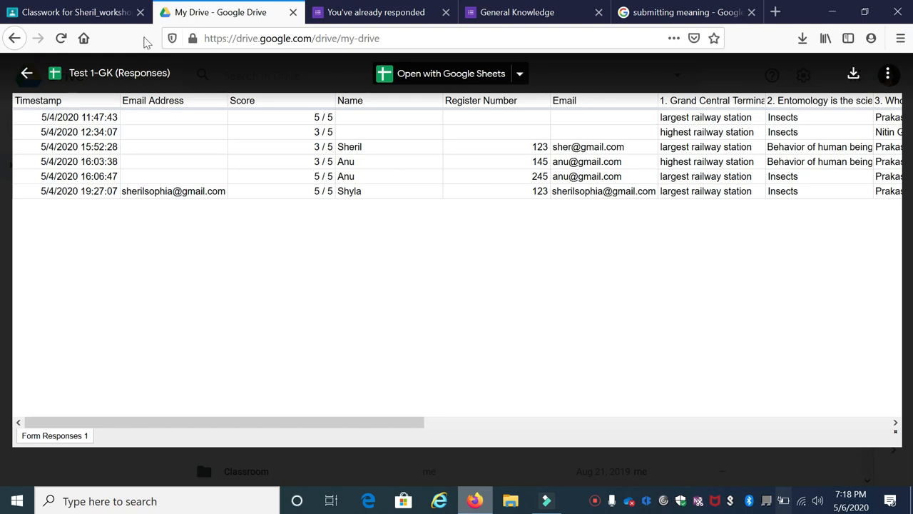
Step: Compare the General Knowledge student work in Classroom with the Test 1-GK (Responses) sheet in Drive, ending in Classroom
{"action": "left_click", "coordinate": [105, 13]}
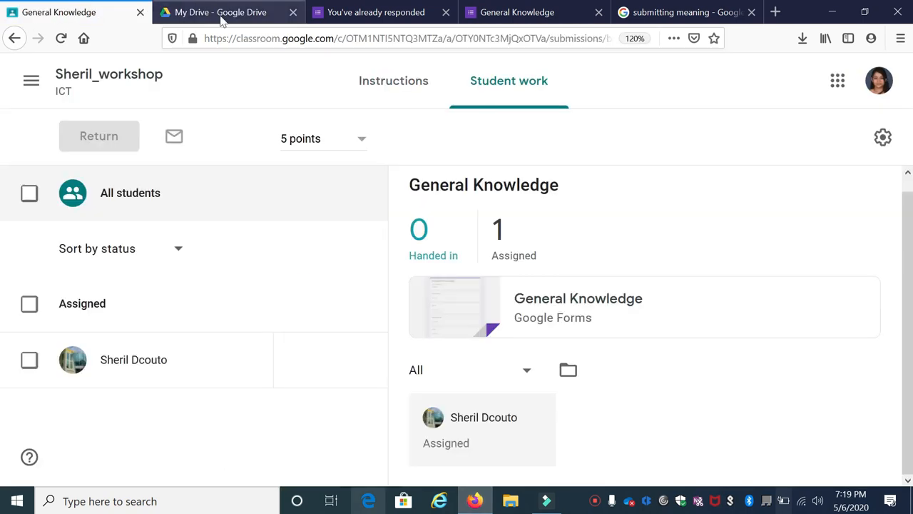
{"action": "left_click", "coordinate": [198, 16]}
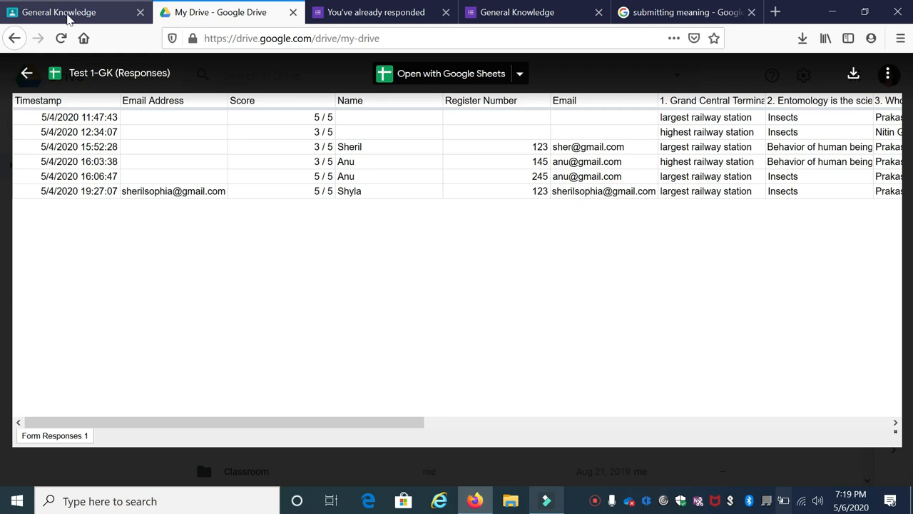
{"action": "left_click", "coordinate": [67, 19]}
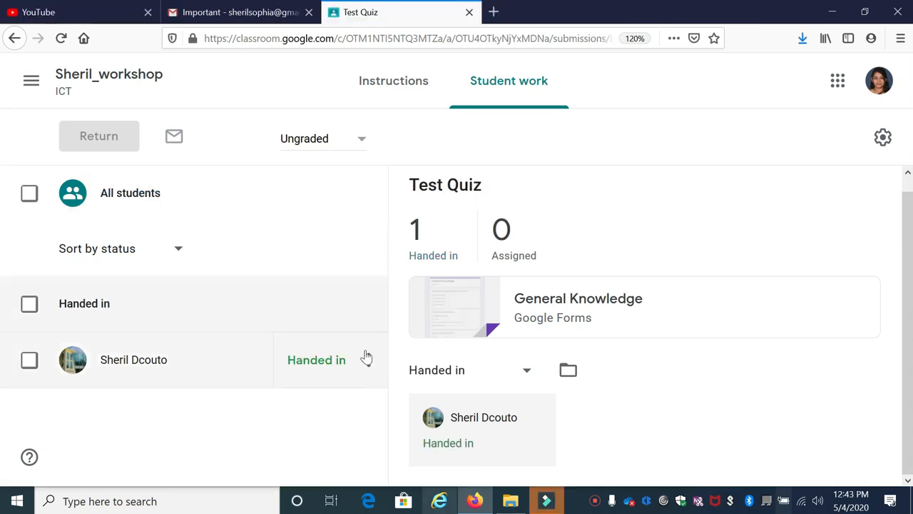
Step: Select all students in the Test Quiz student work for returning their submissions
{"action": "left_click", "coordinate": [359, 194]}
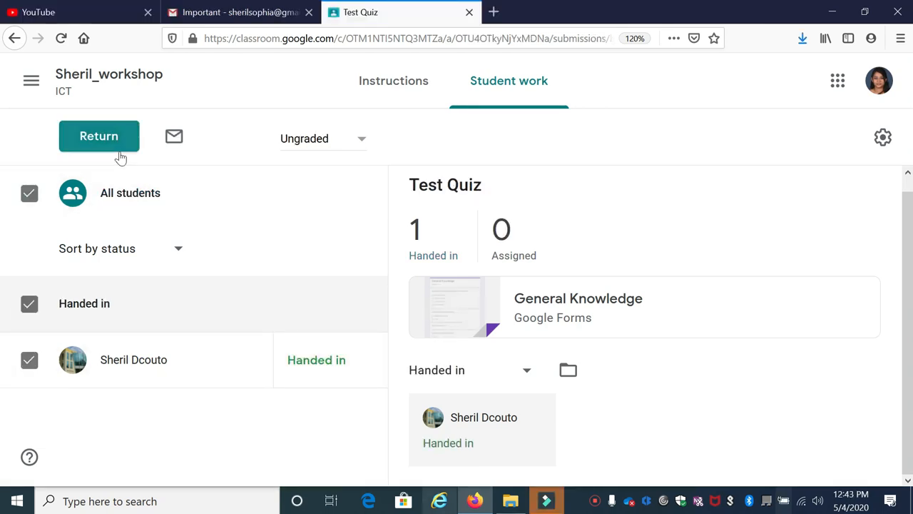